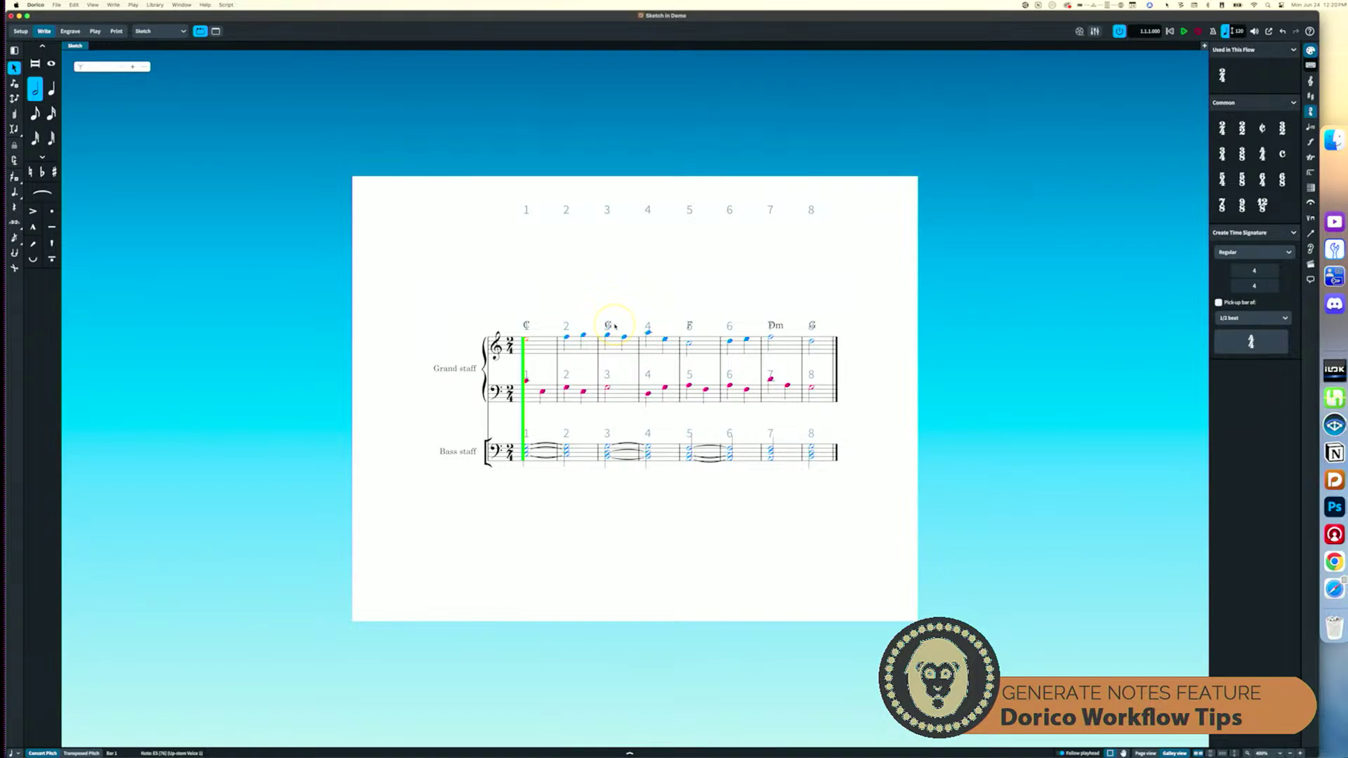
Zoom in on the Sketch flow and play back all eight bars from the start.
key(super+equal)
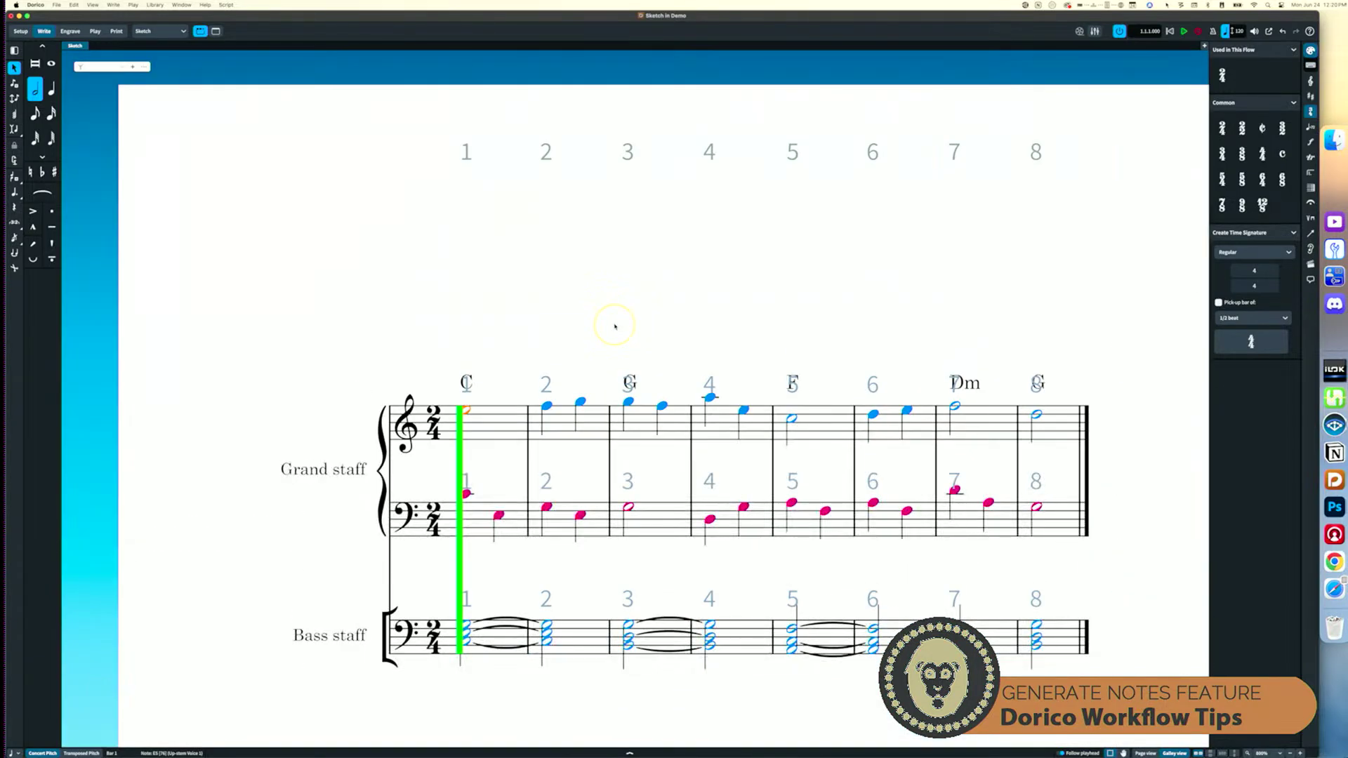
key(space)
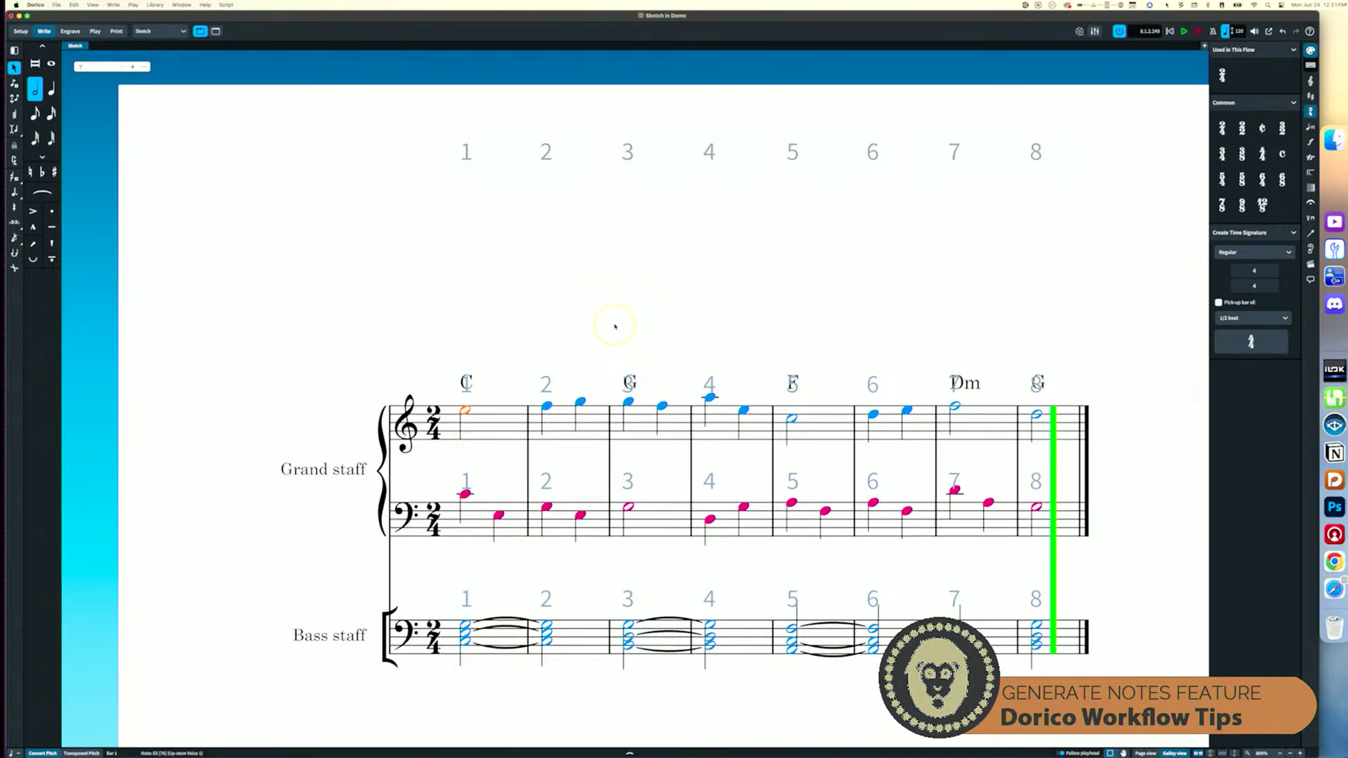
Zoom out to the full page and look over the Orchestration layout's instrument parts.
key(super+minus)
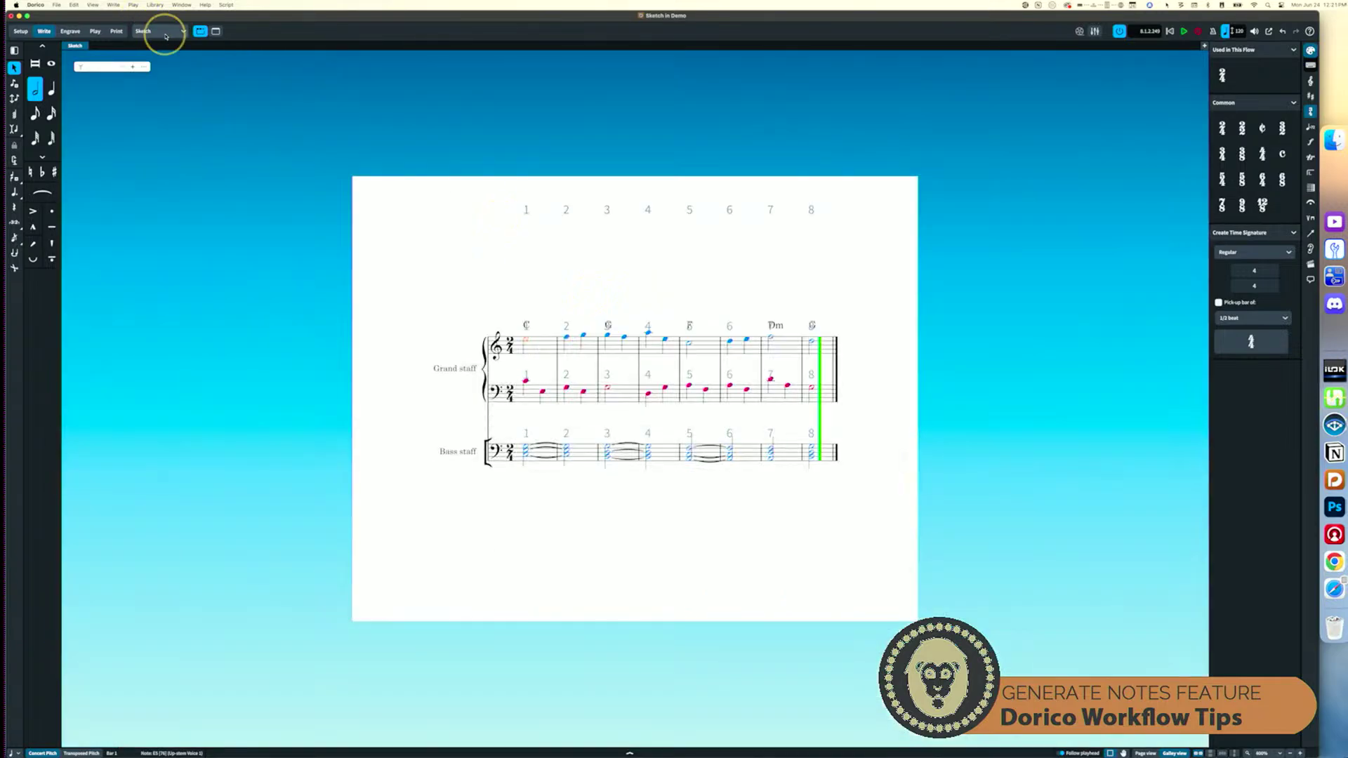
key(super+minus)
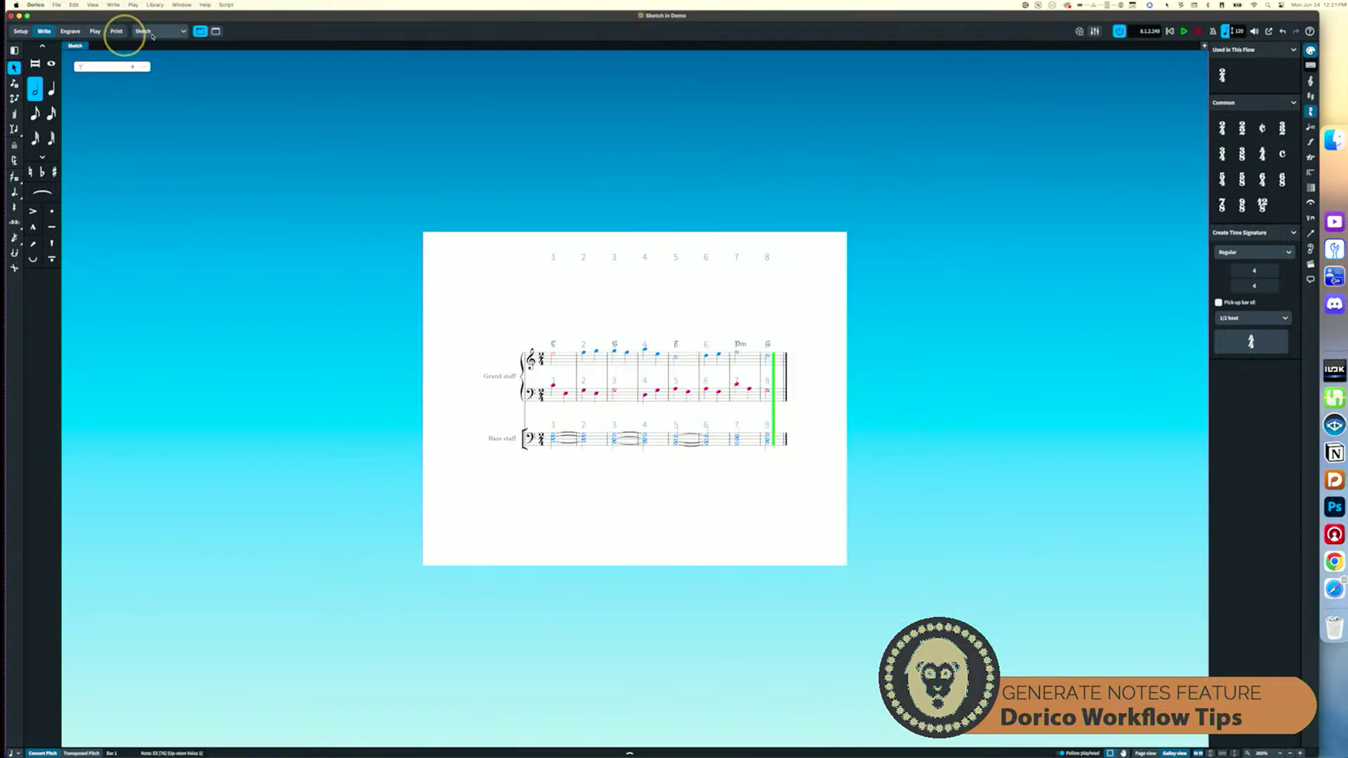
click(163, 36)
click(156, 53)
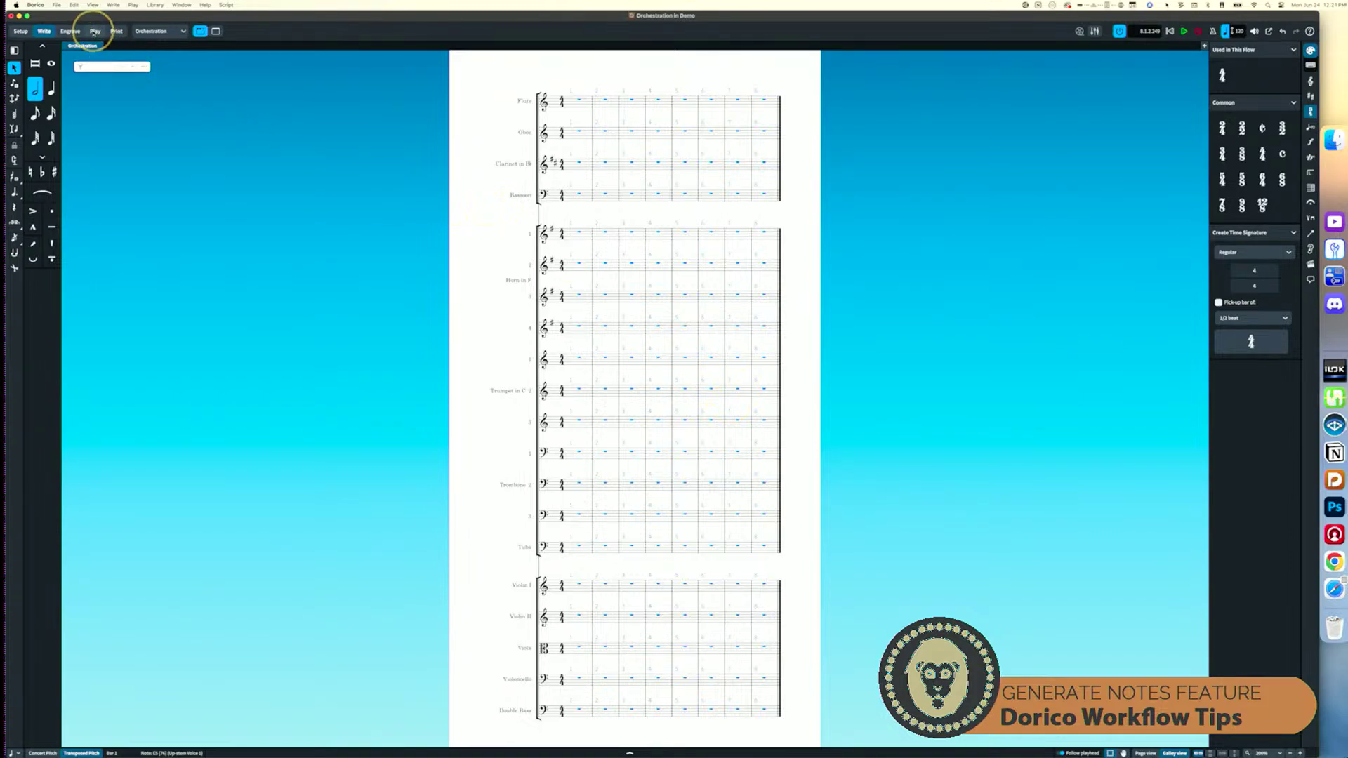
Return to the Sketch layout and select the treble-staff melody in bars 1–8.
click(158, 30)
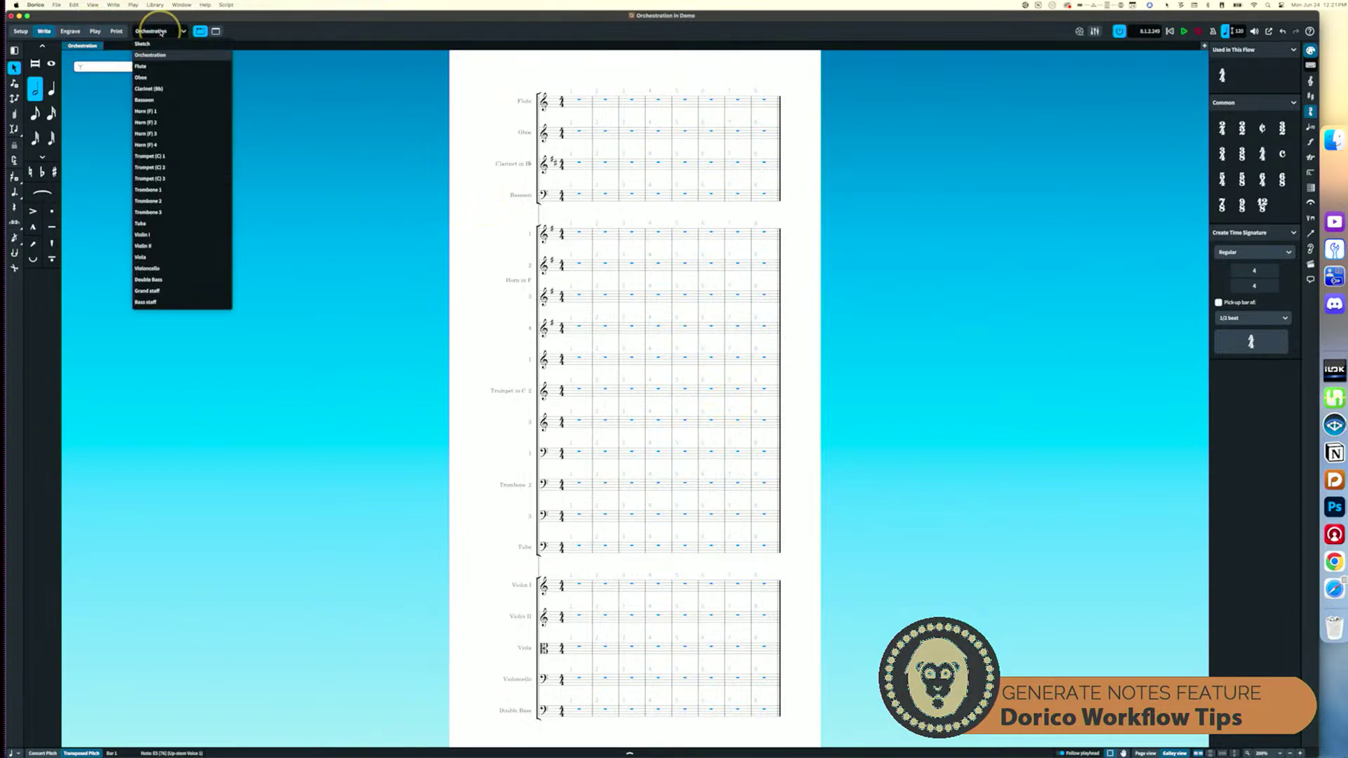
click(158, 46)
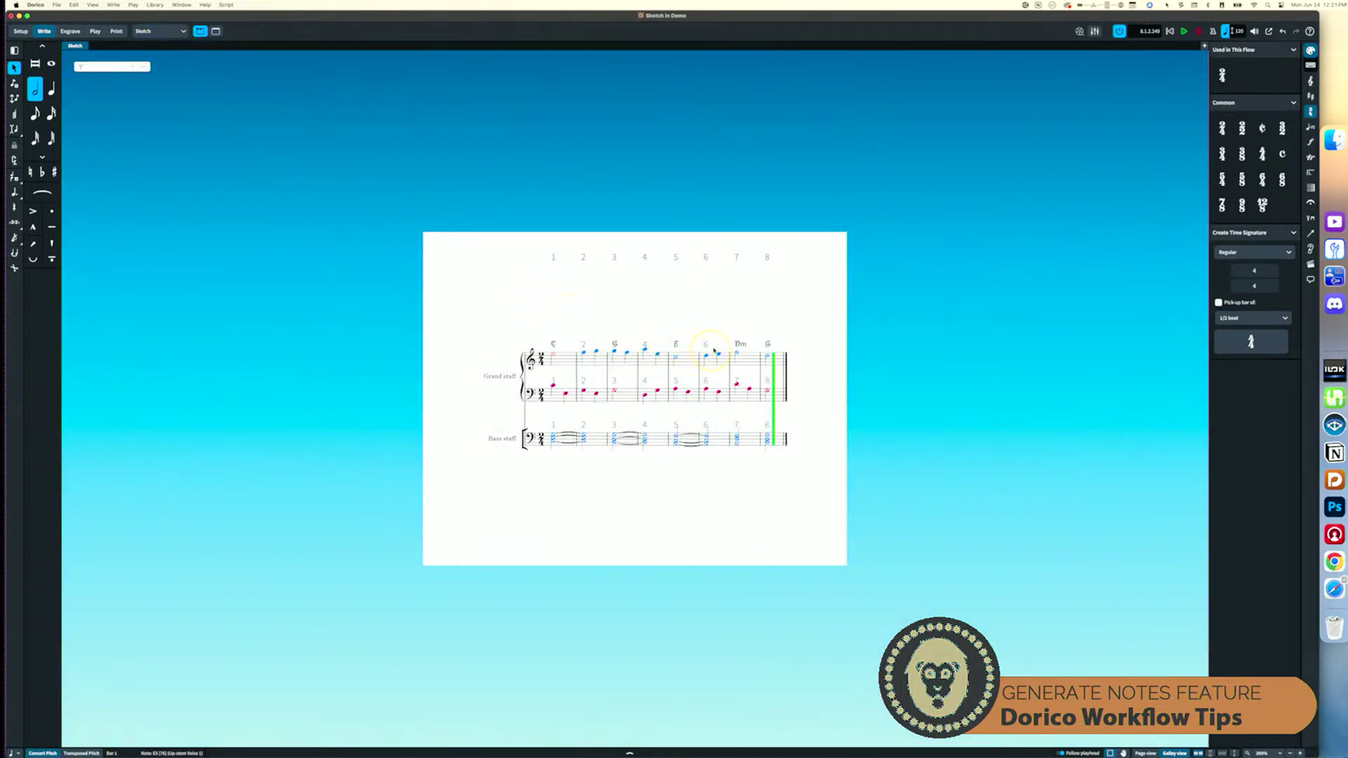
shift+click(770, 363)
click(160, 32)
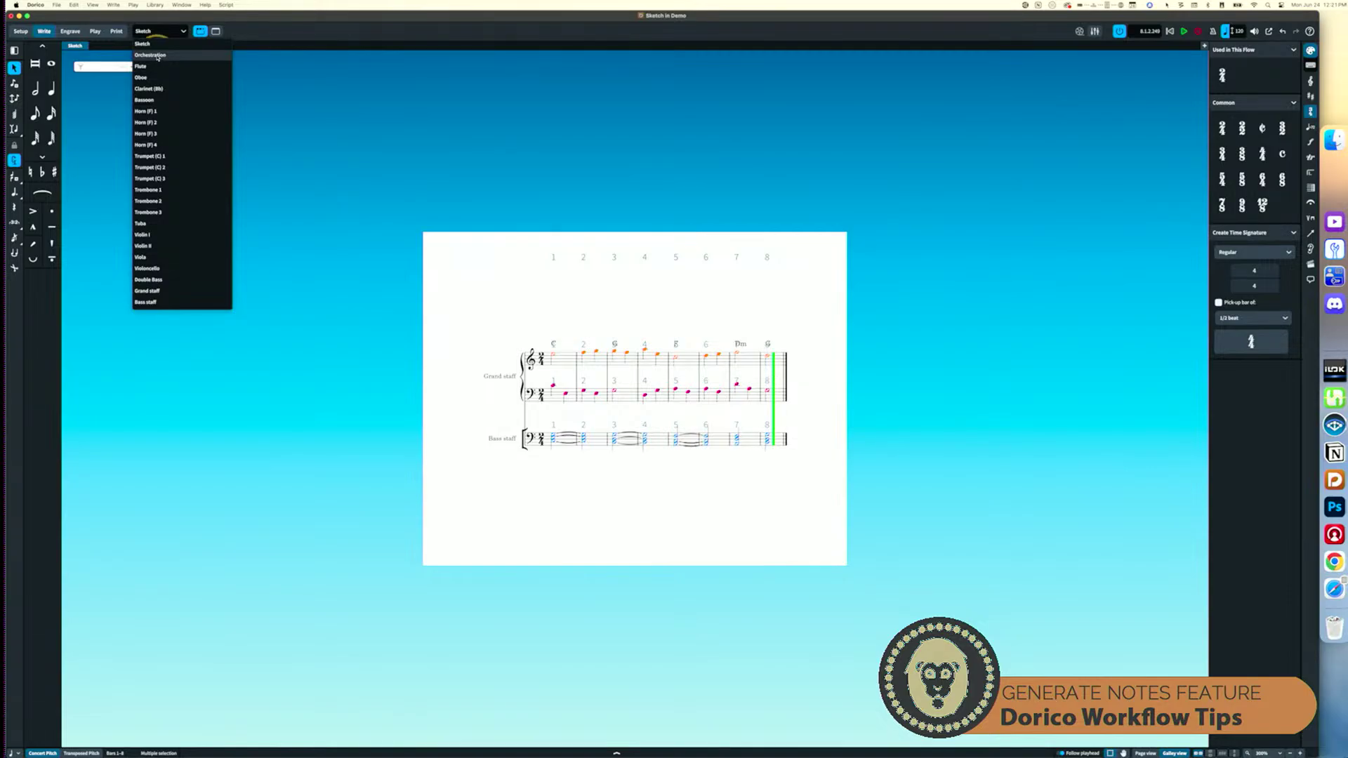
Paste the sketch melody into Orchestration's Violin I and filter the view to the string staves only.
click(157, 56)
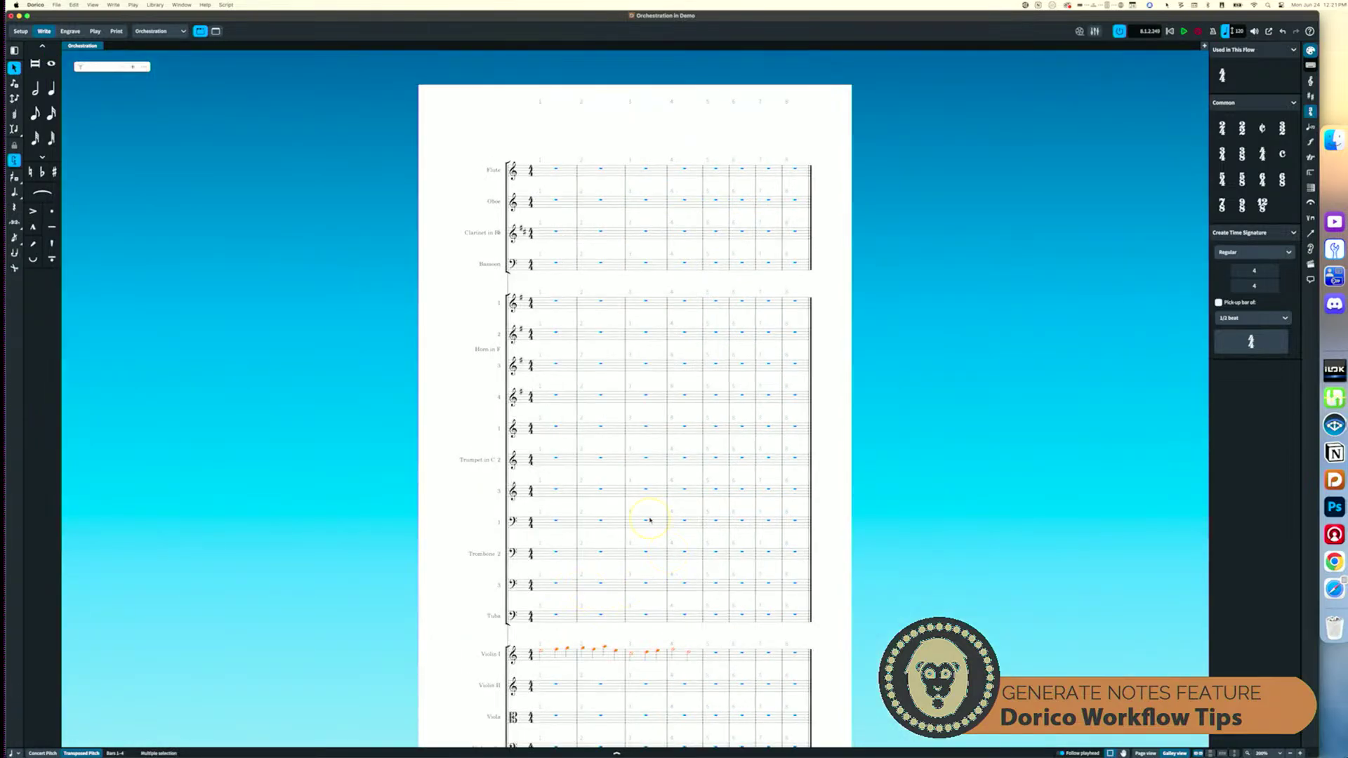
scroll(540, 513, down, 5)
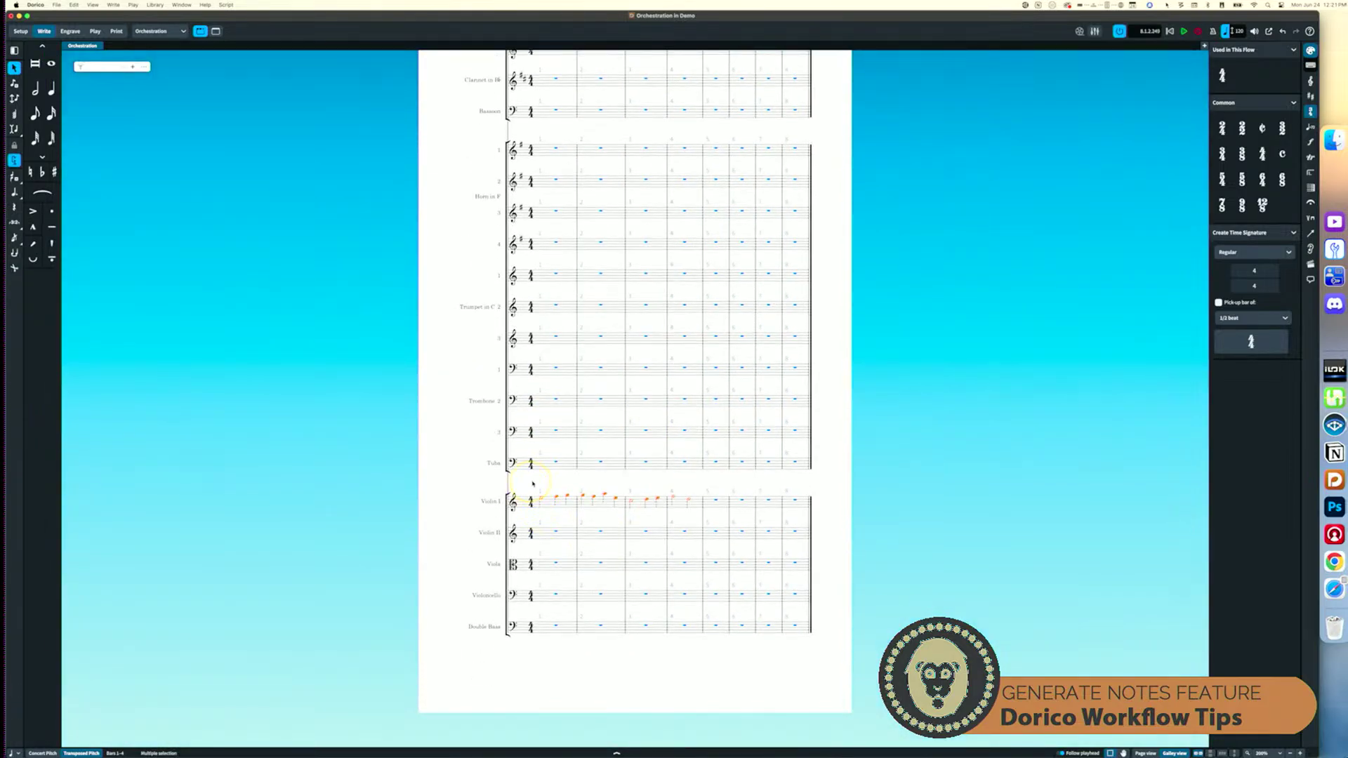
click(598, 566)
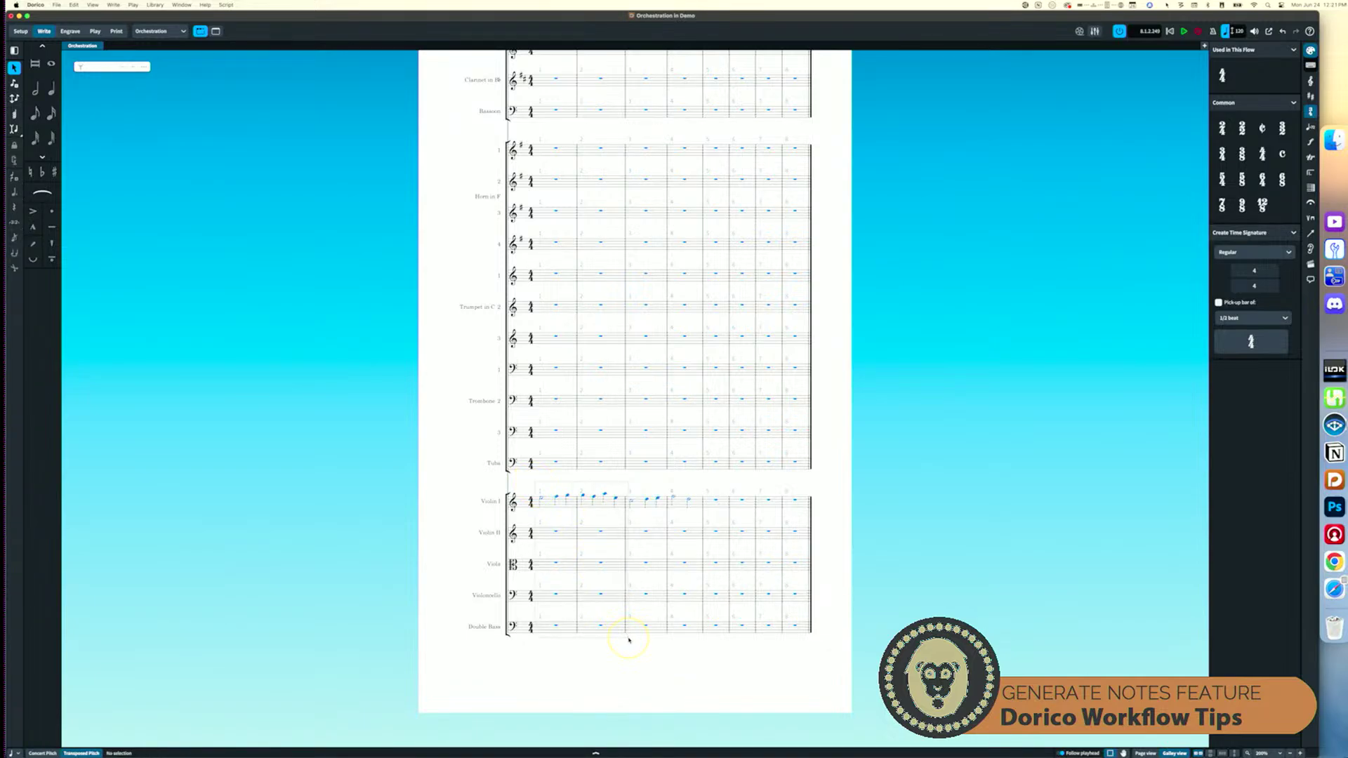
drag(629, 639, 629, 639)
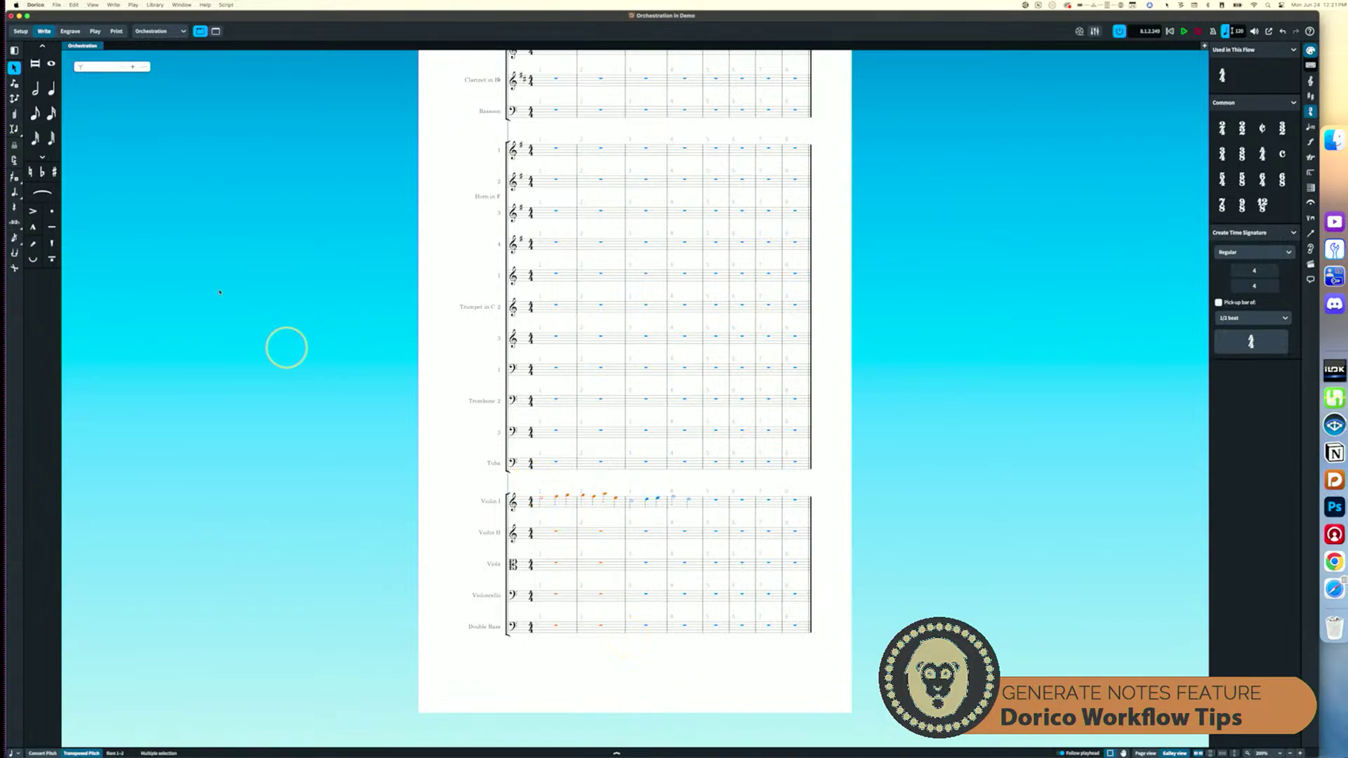
click(132, 68)
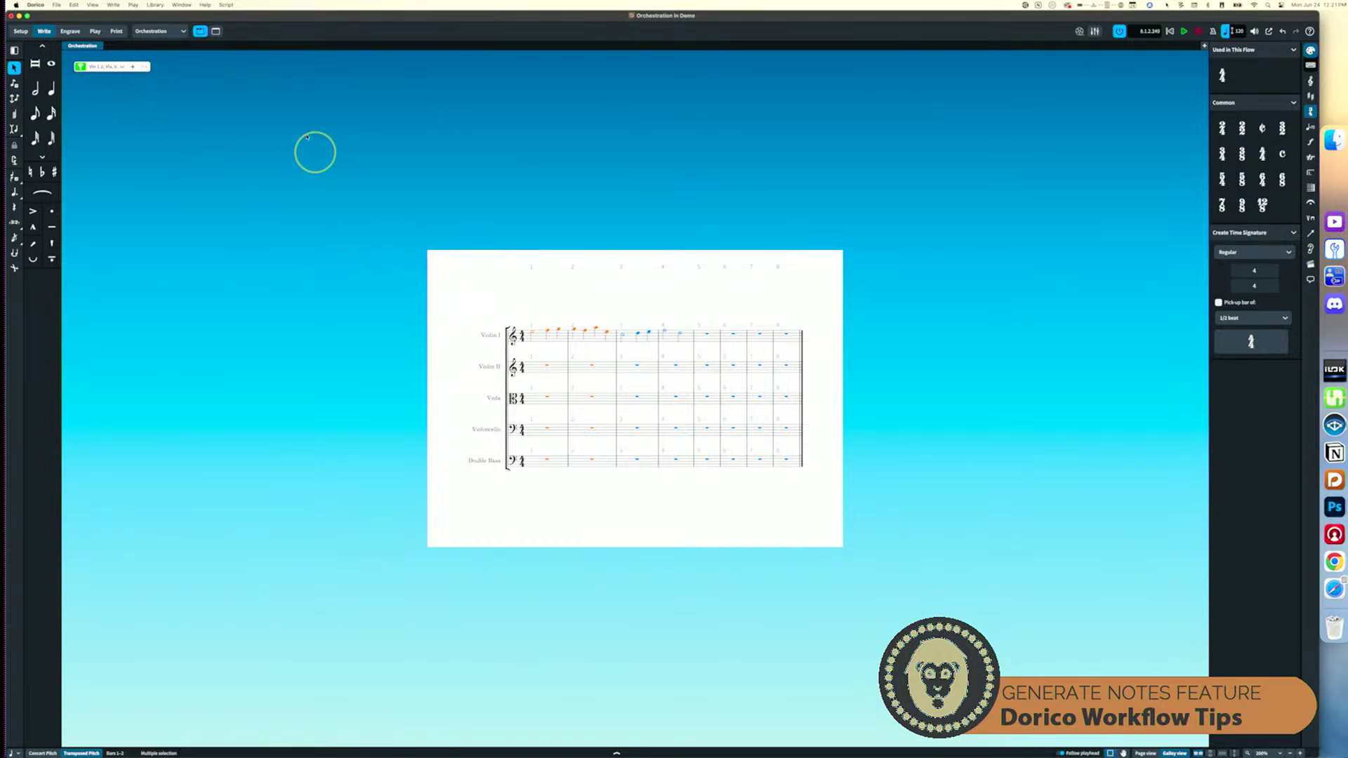
click(150, 32)
Copy the Sketch grand staff bass line for bars 1–8 onto the Orchestration Viola staff.
click(149, 43)
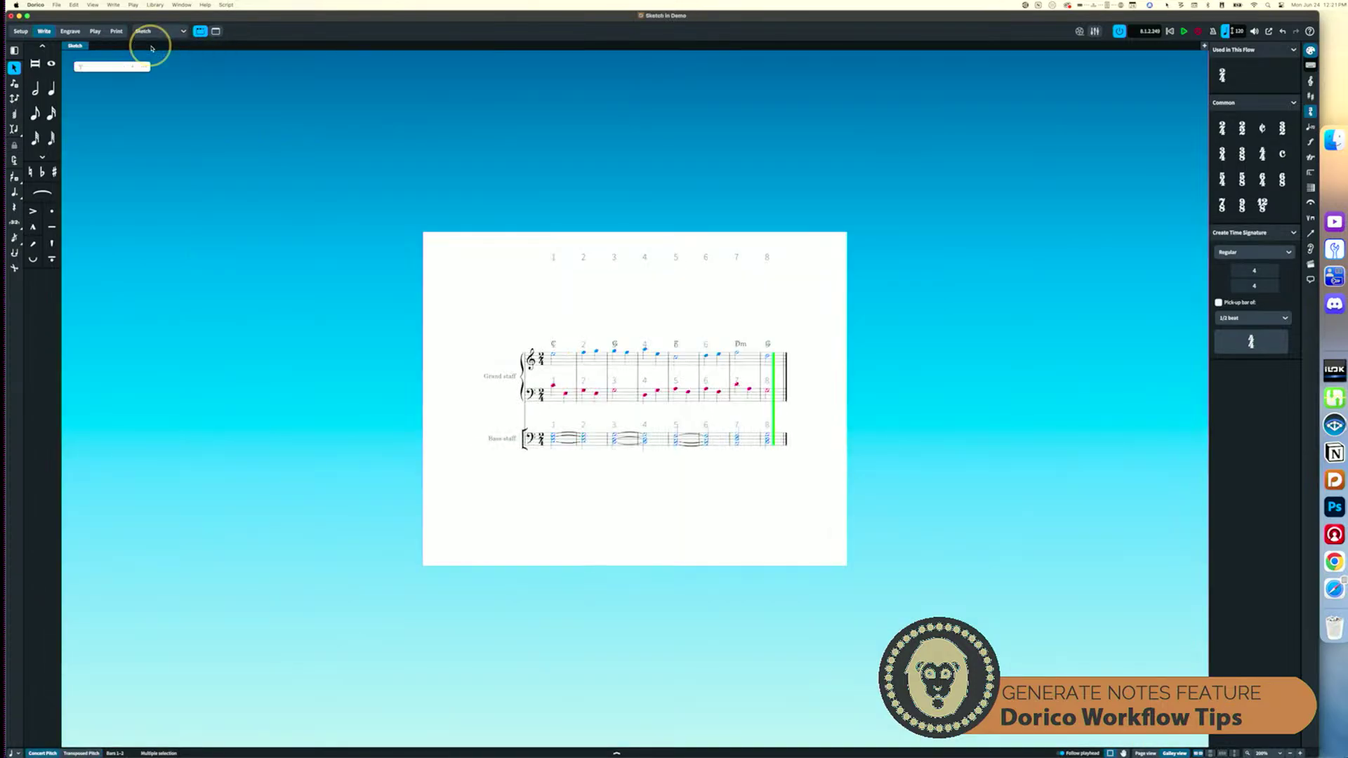
click(556, 398)
shift+click(772, 399)
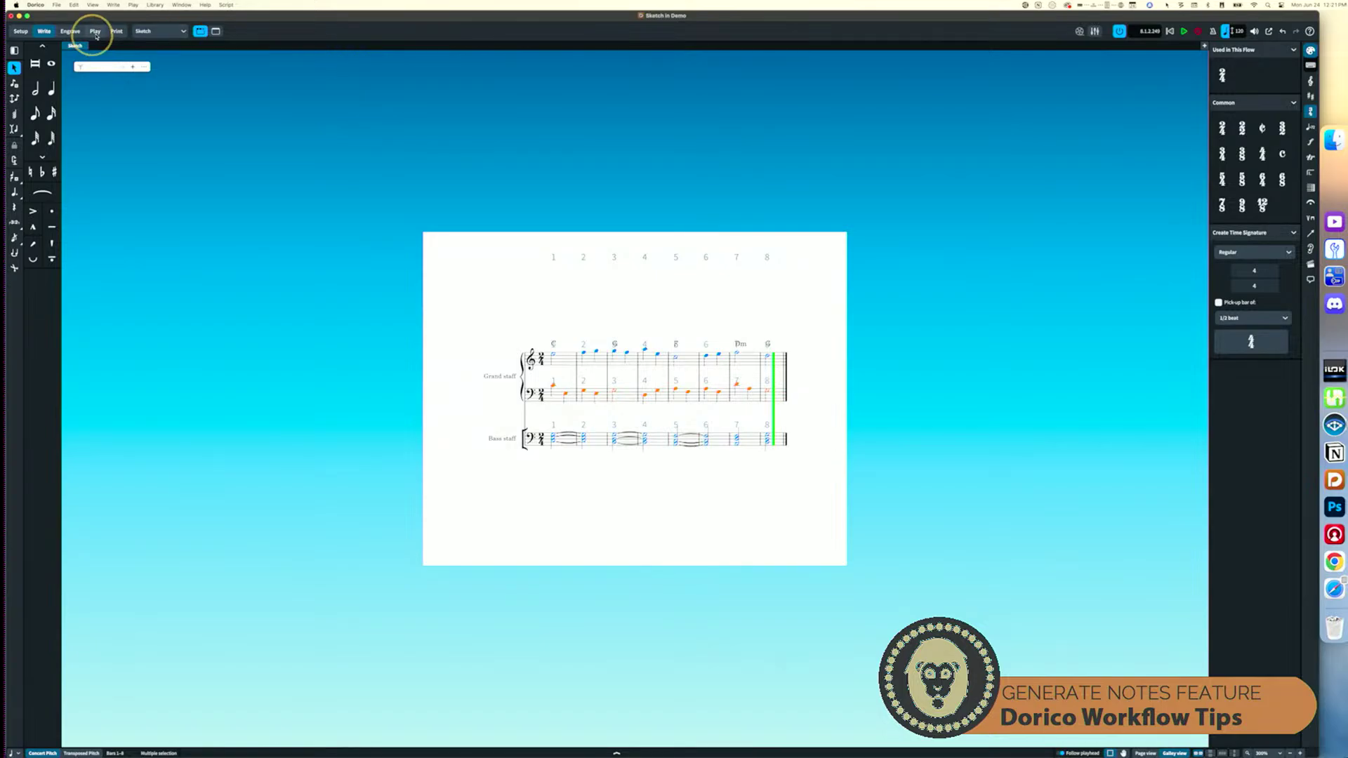
click(143, 31)
click(149, 48)
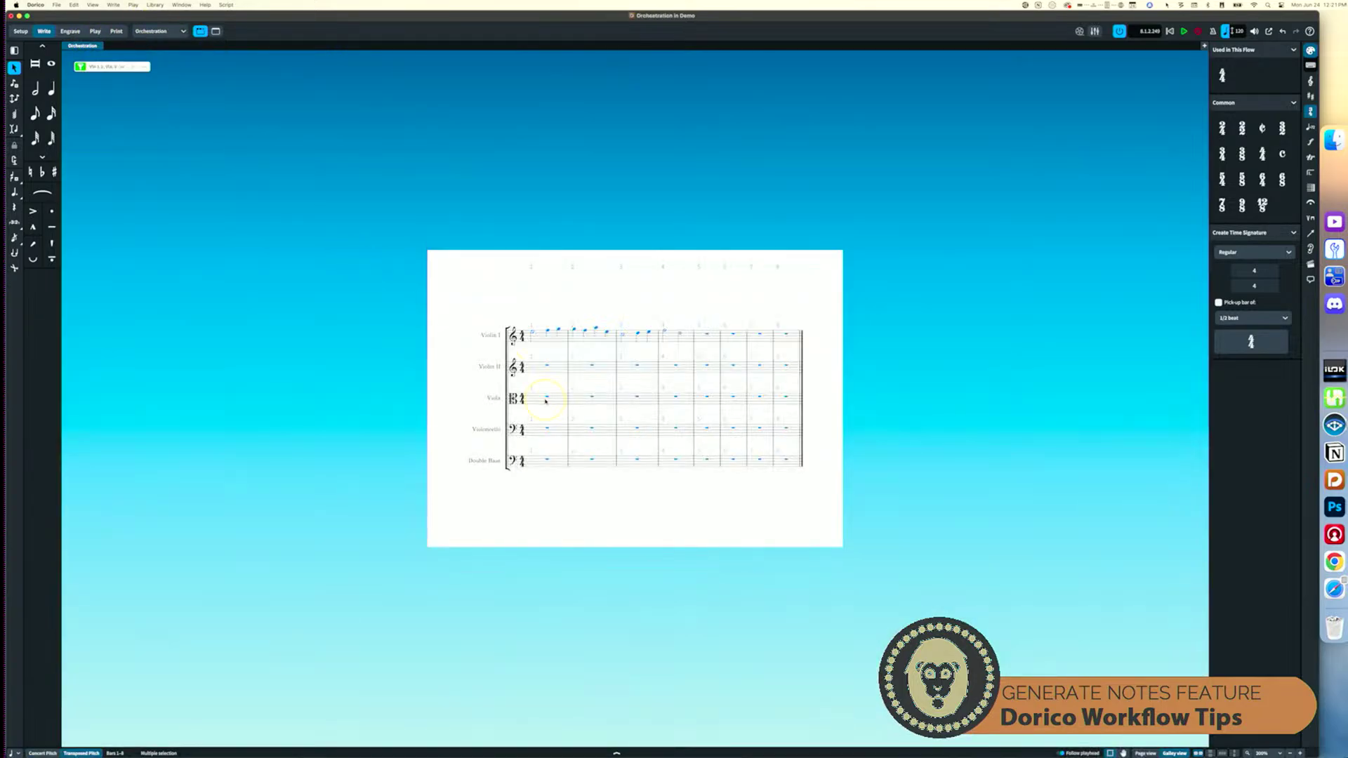
click(549, 405)
key(super+alt+g)
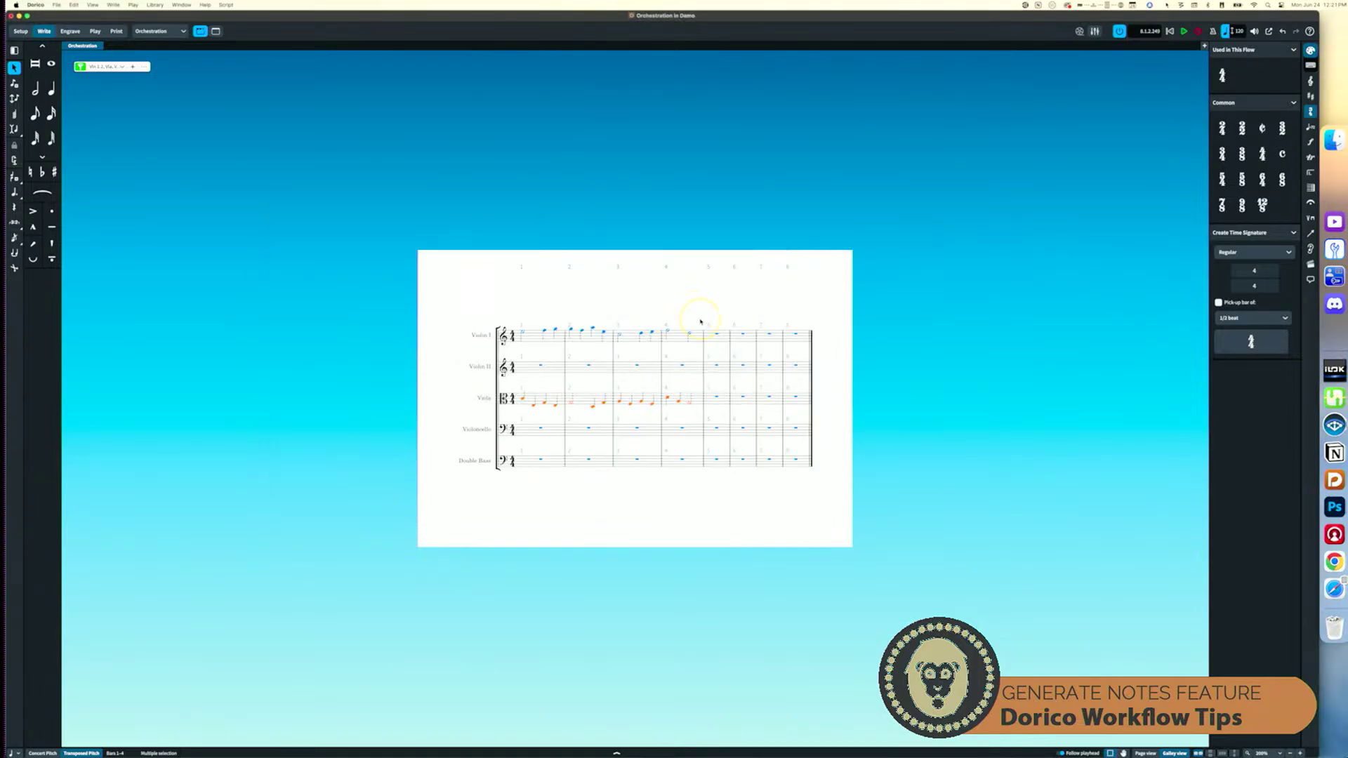
Delete bars from bar 5 onward with -10, leaving four bars.
click(714, 336)
key(shift+m)
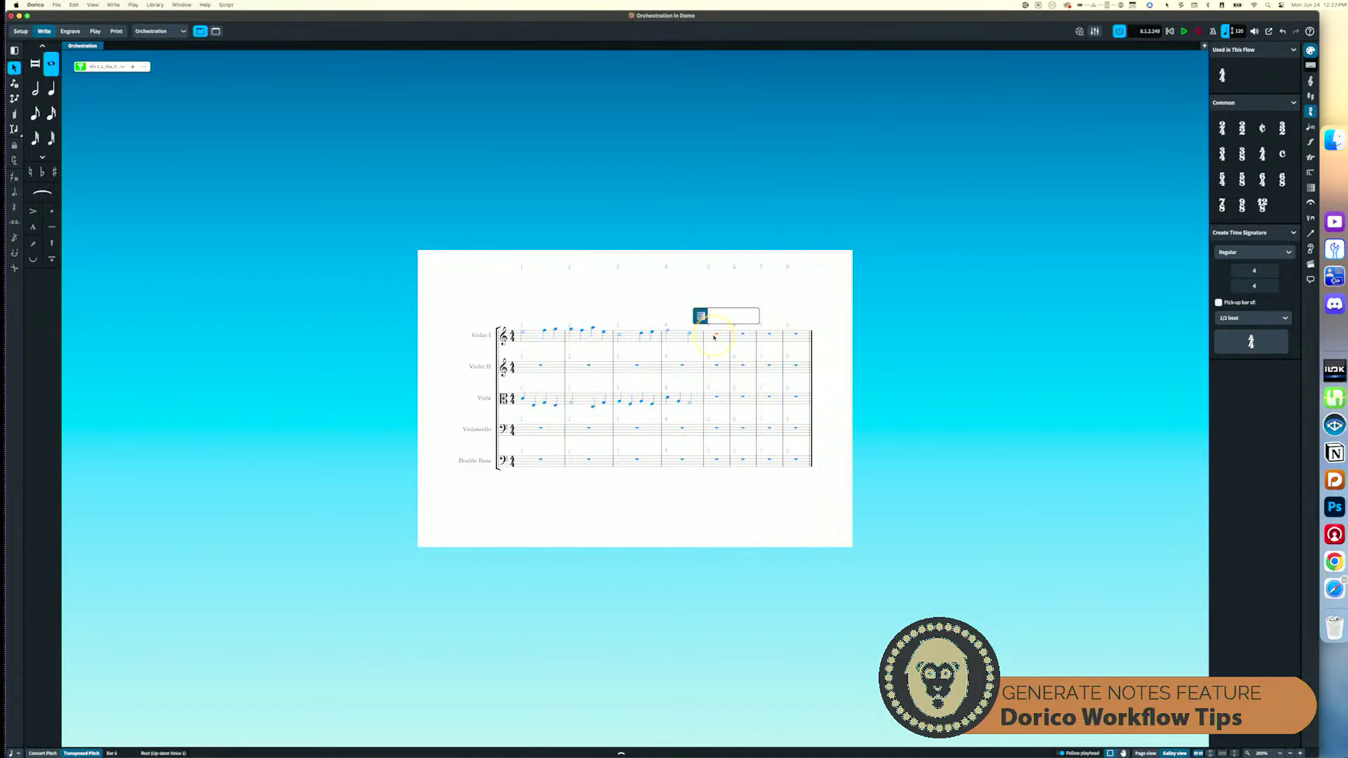
text(-10)
key(Return)
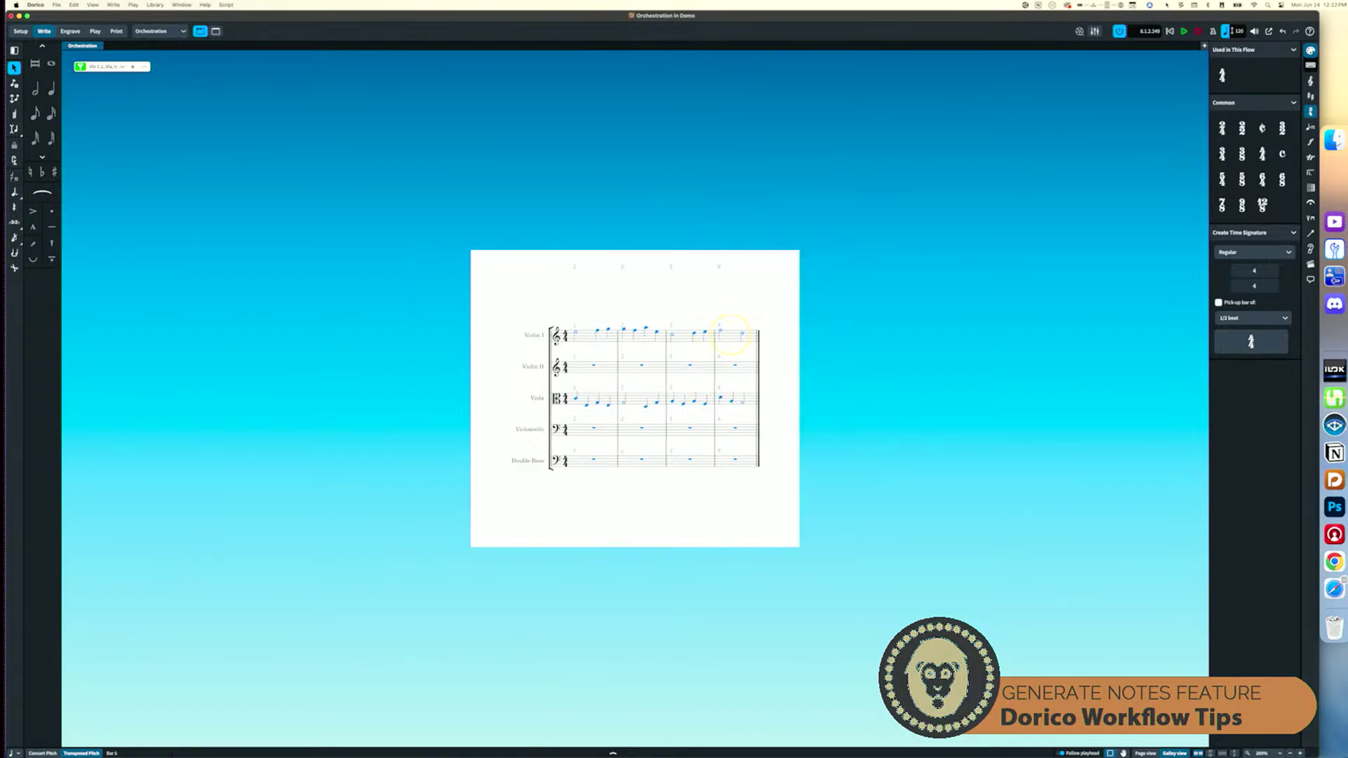
click(174, 31)
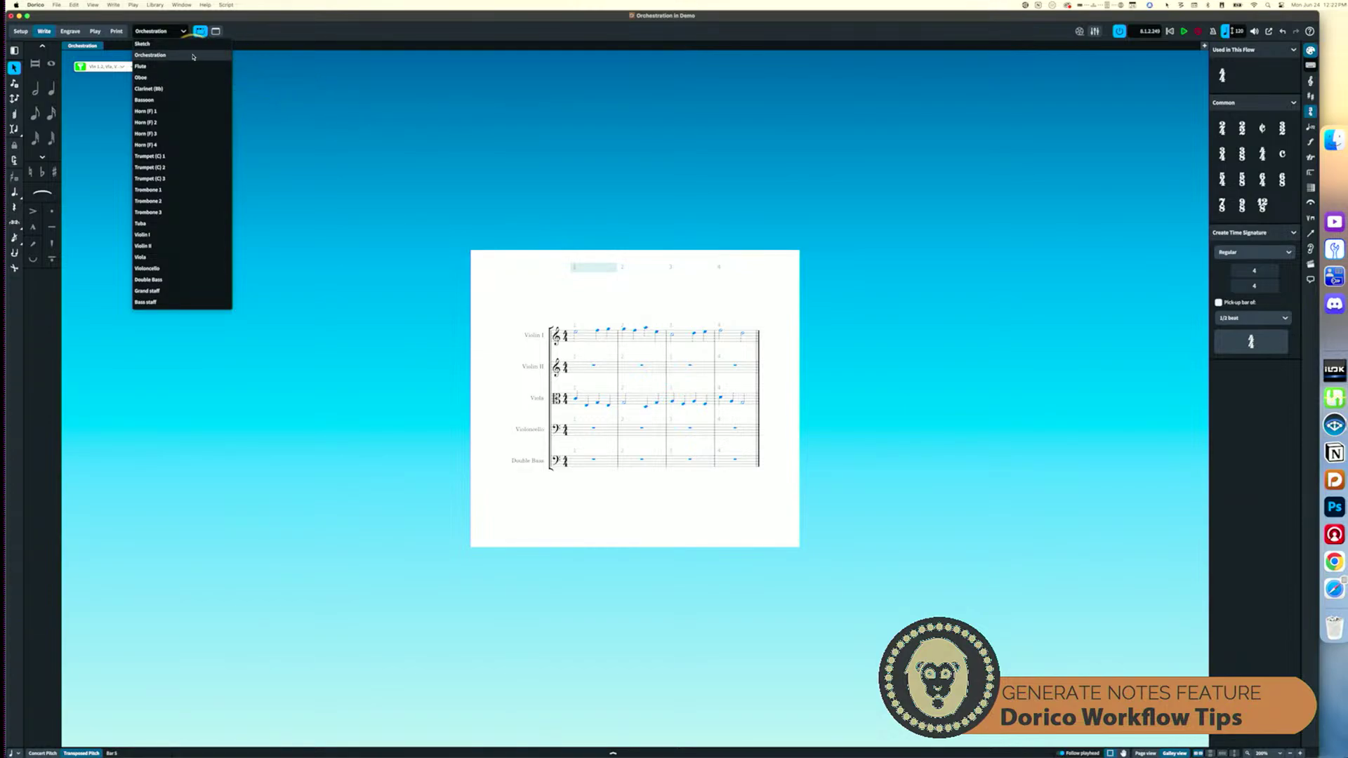
Select the Sketch Bass staff chords in bars 1–8, then return to the Orchestration layout.
click(193, 56)
click(161, 31)
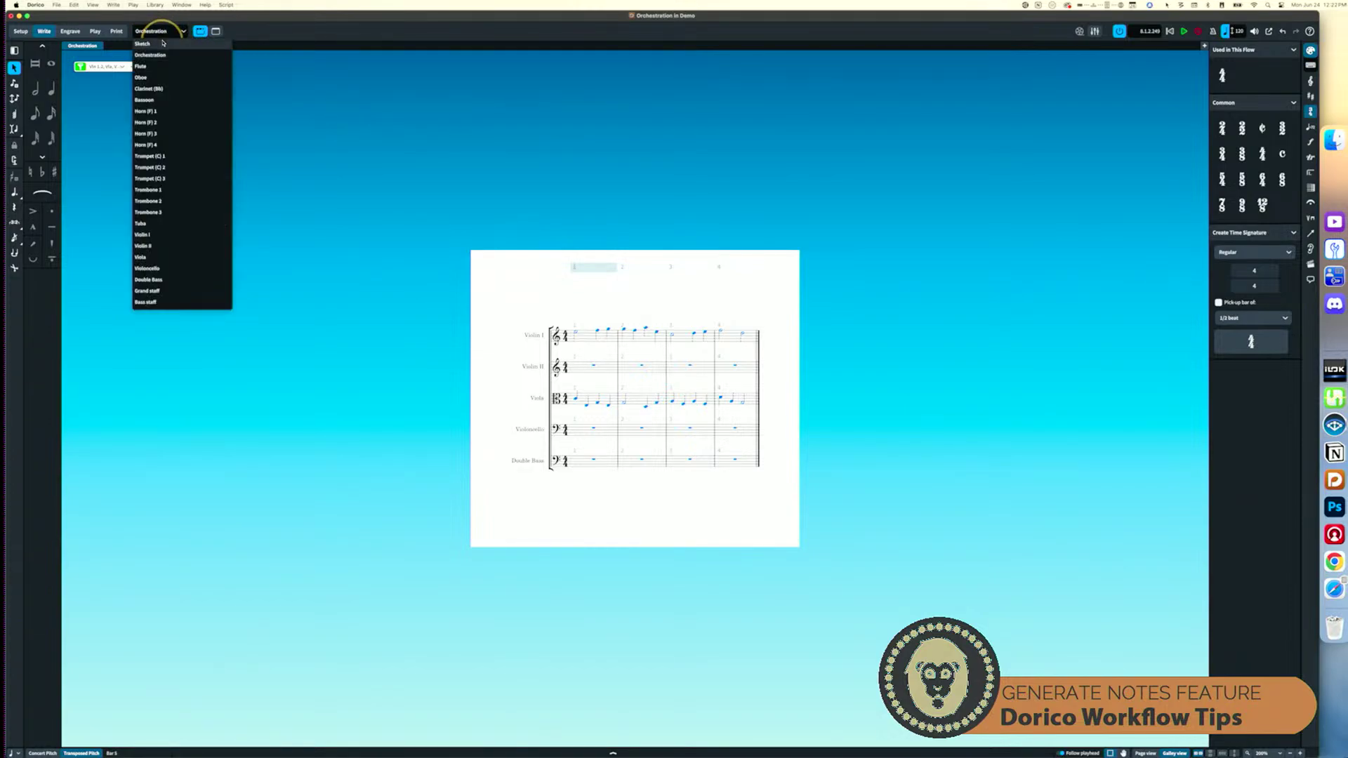
click(162, 42)
click(540, 288)
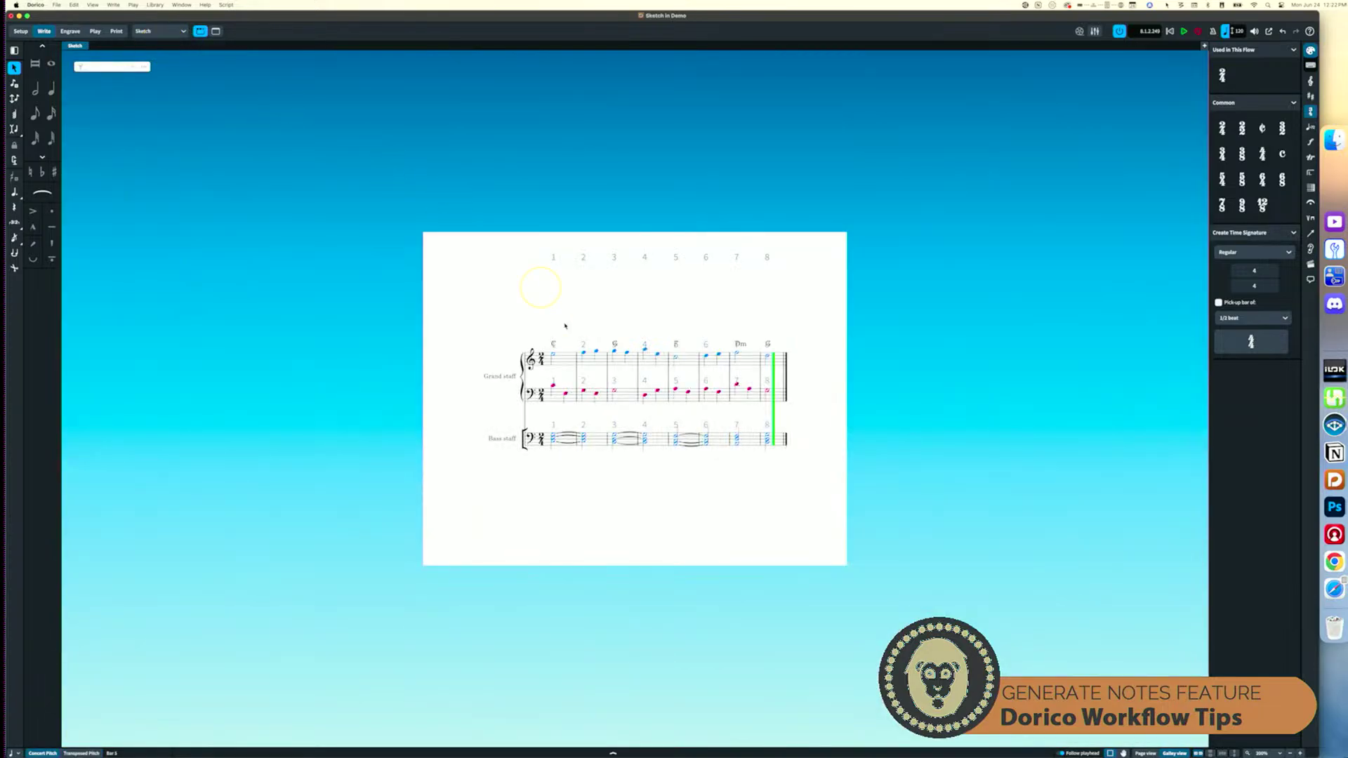
click(546, 443)
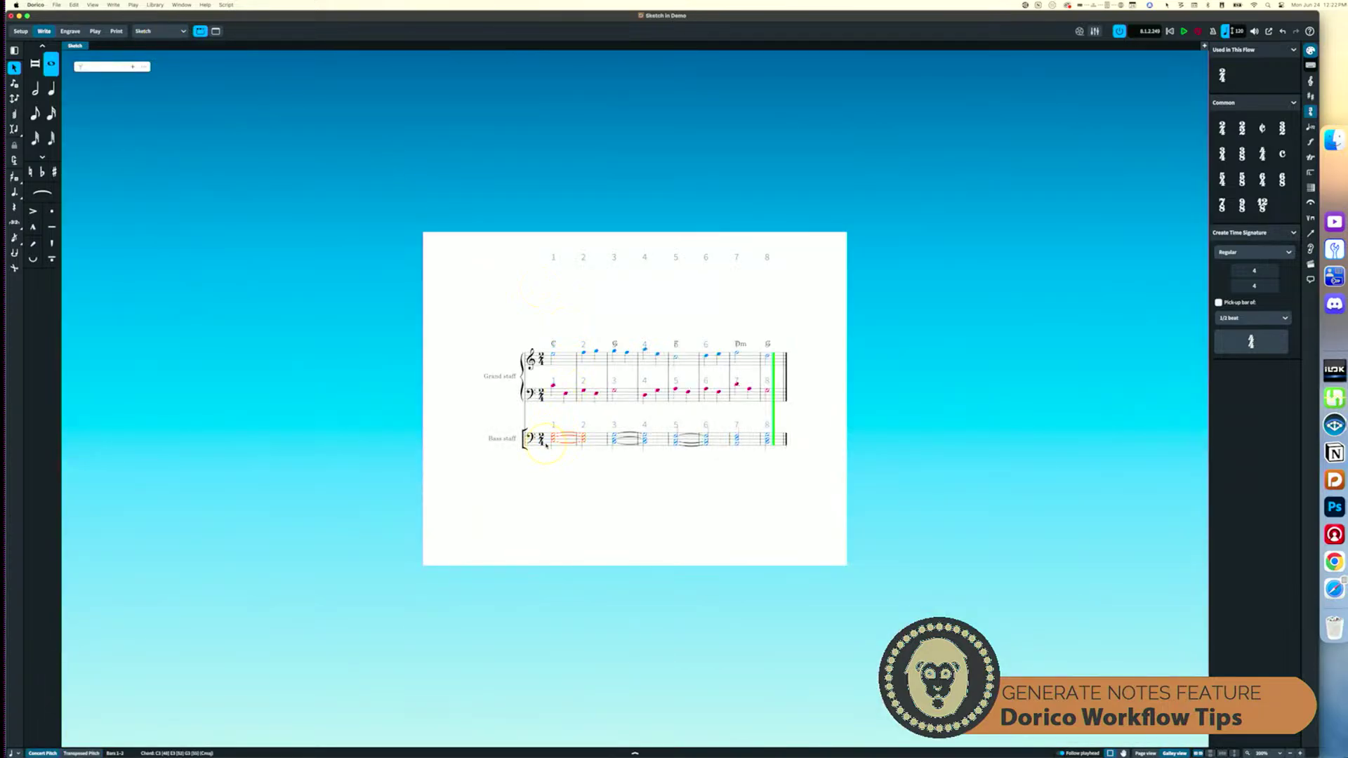
shift+click(778, 440)
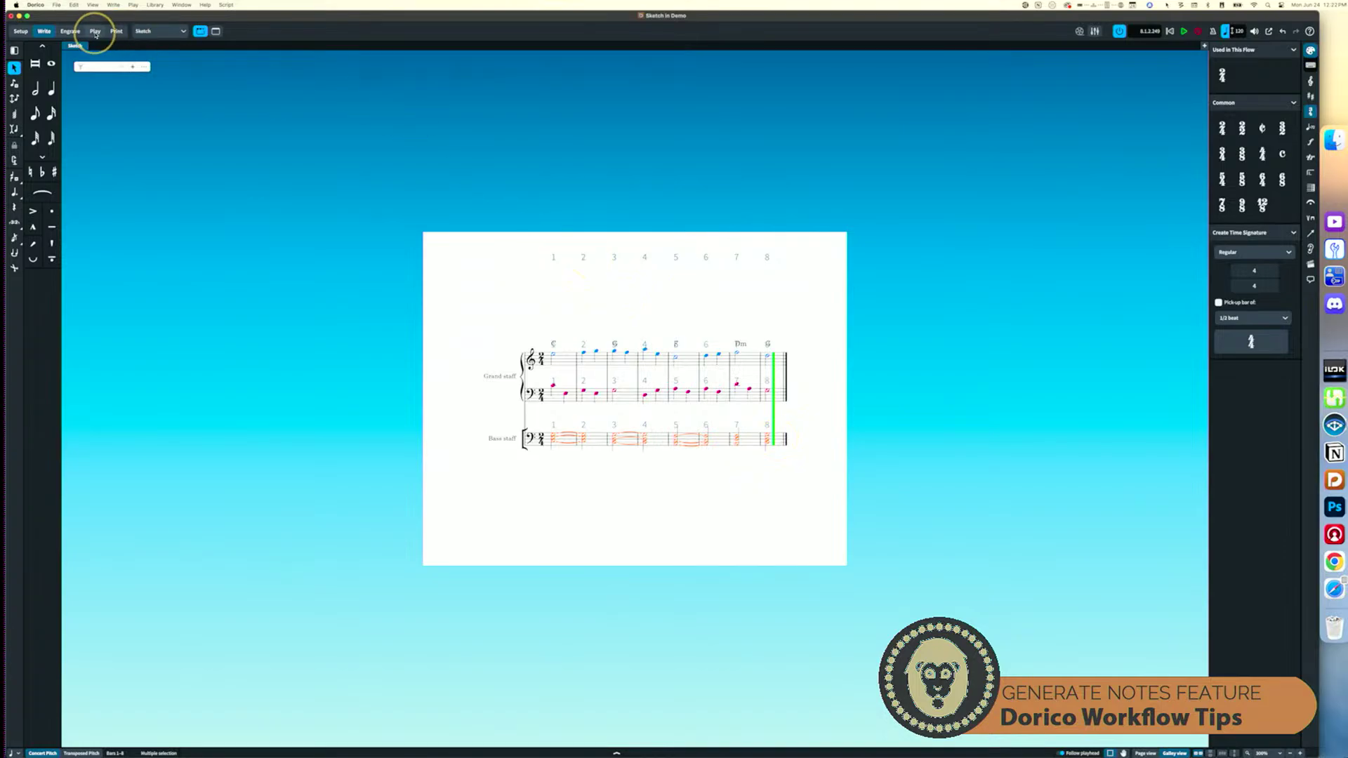
click(147, 31)
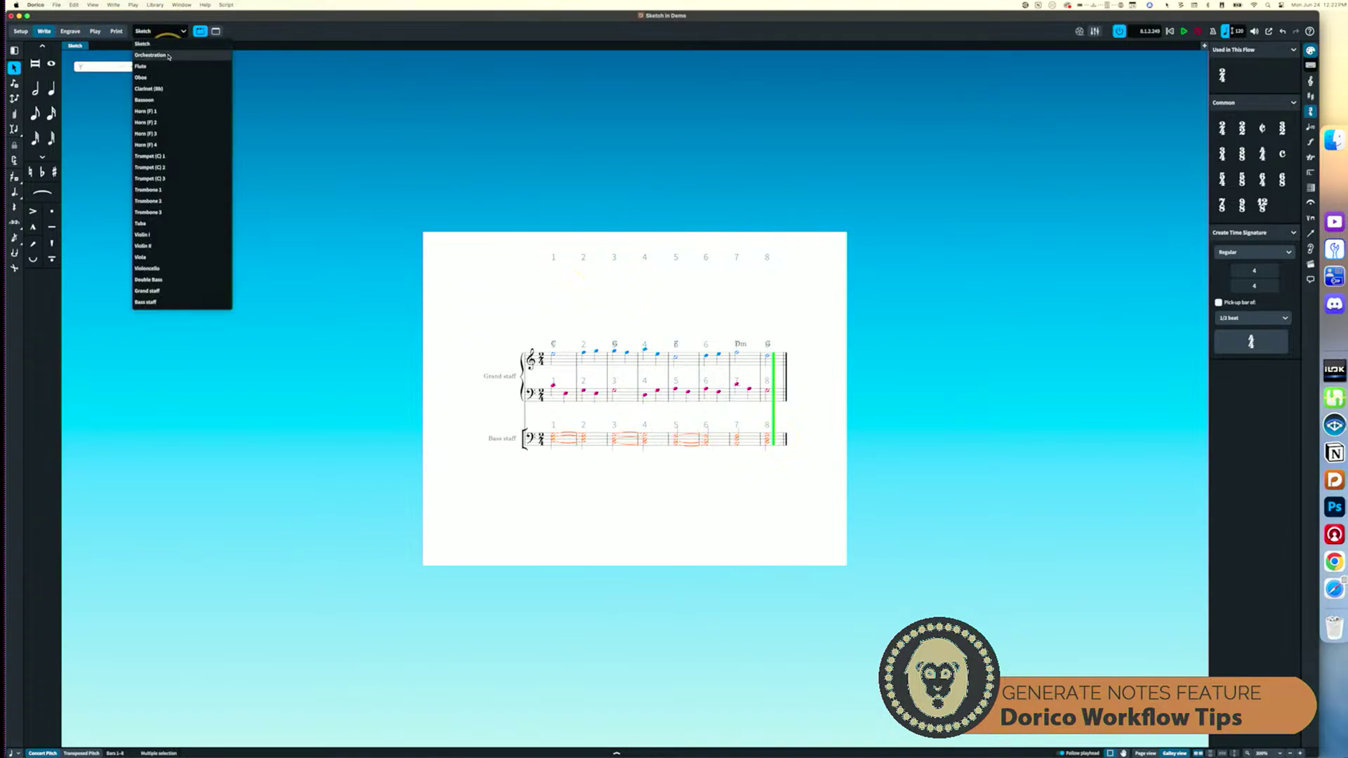
click(167, 56)
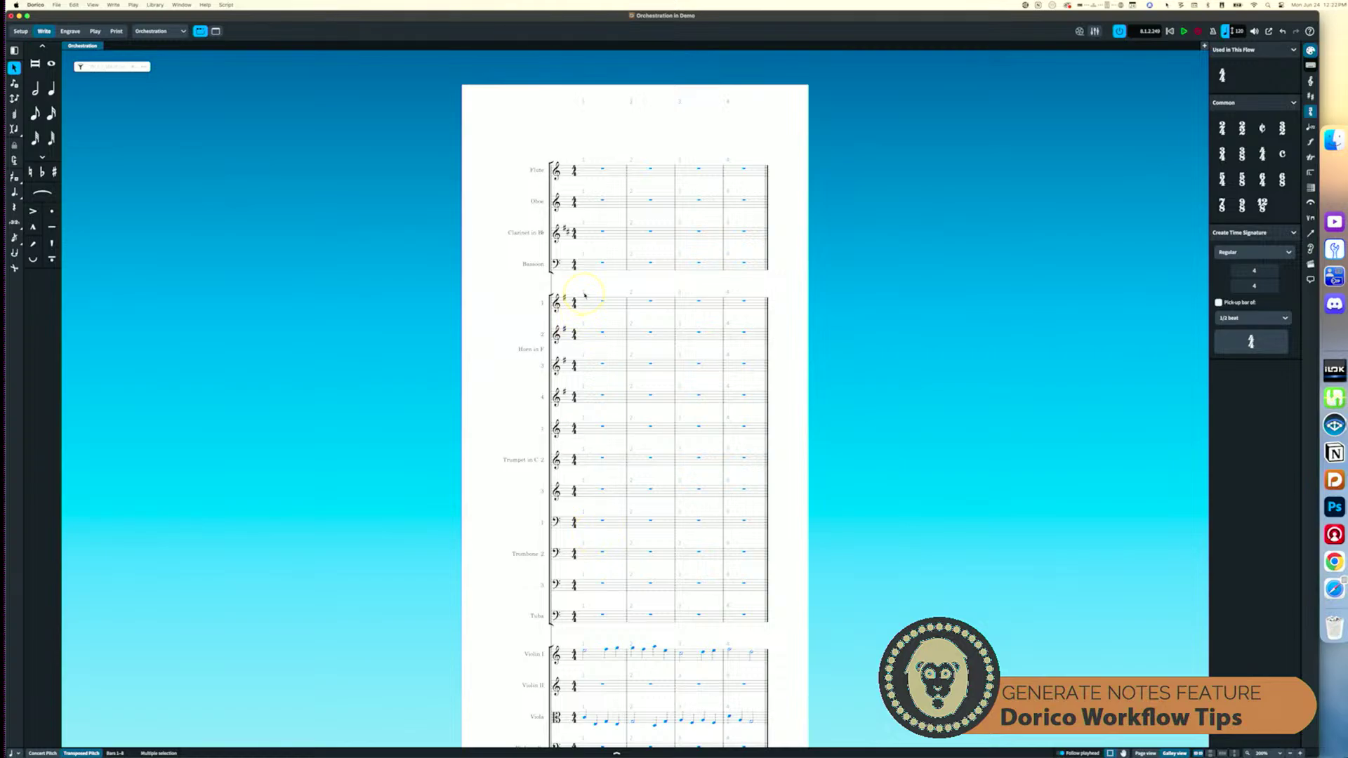
Replace the strings-only filter with one showing only the brass staves.
click(636, 509)
drag(636, 628, 582, 289)
click(78, 68)
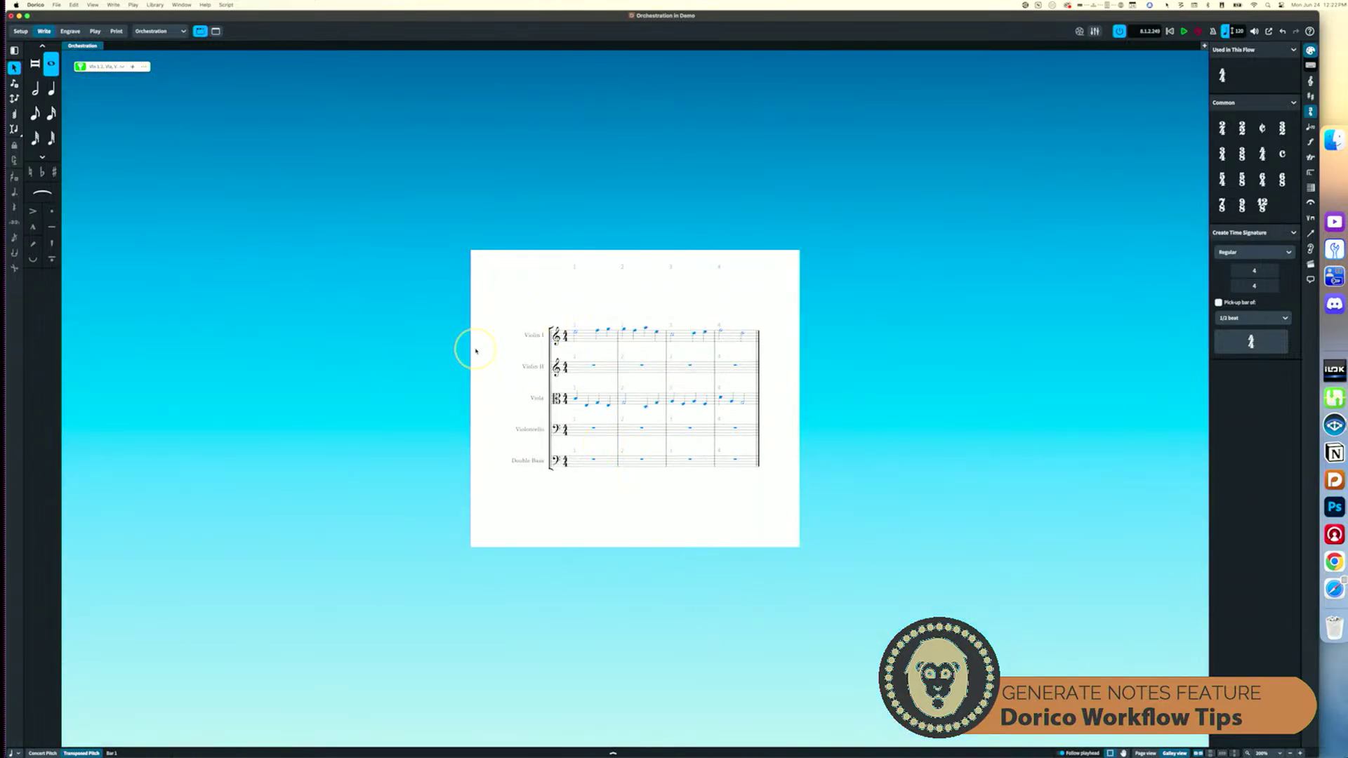
click(123, 68)
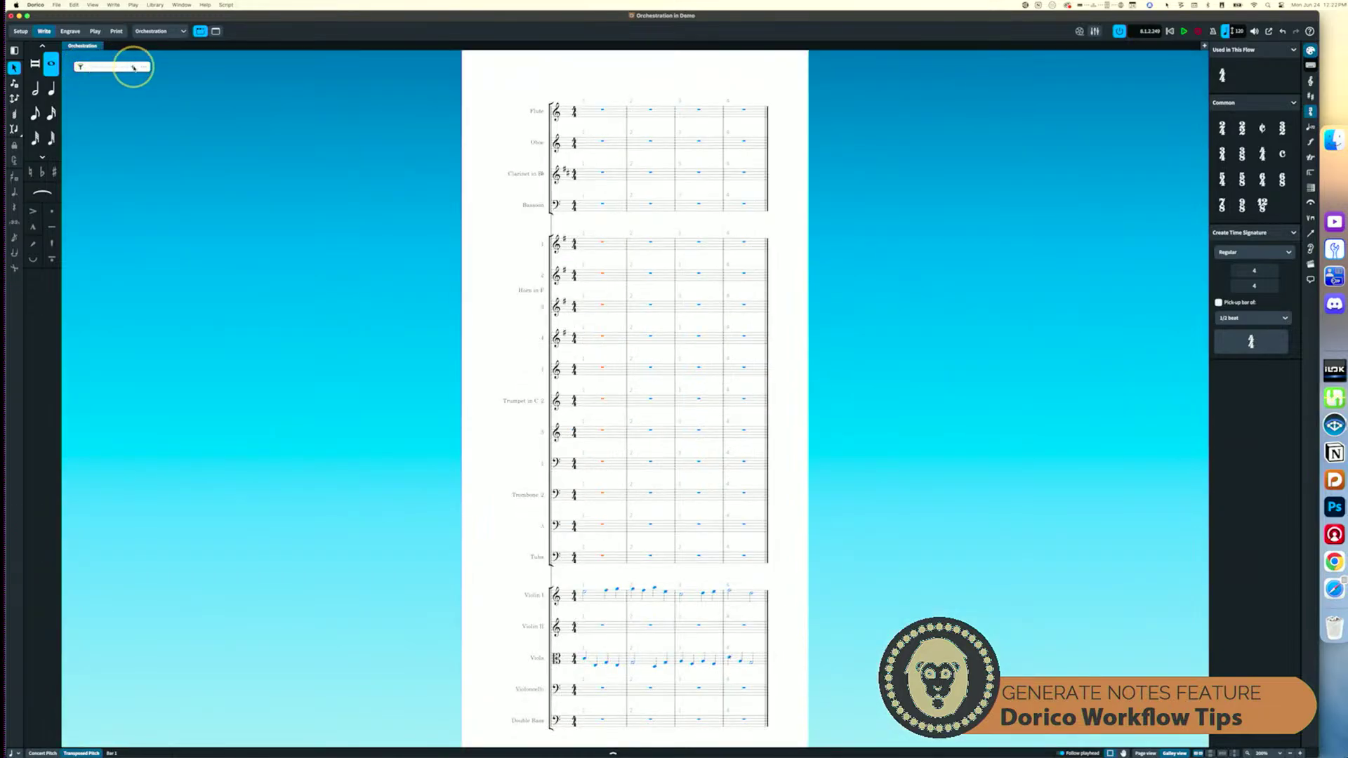
click(133, 68)
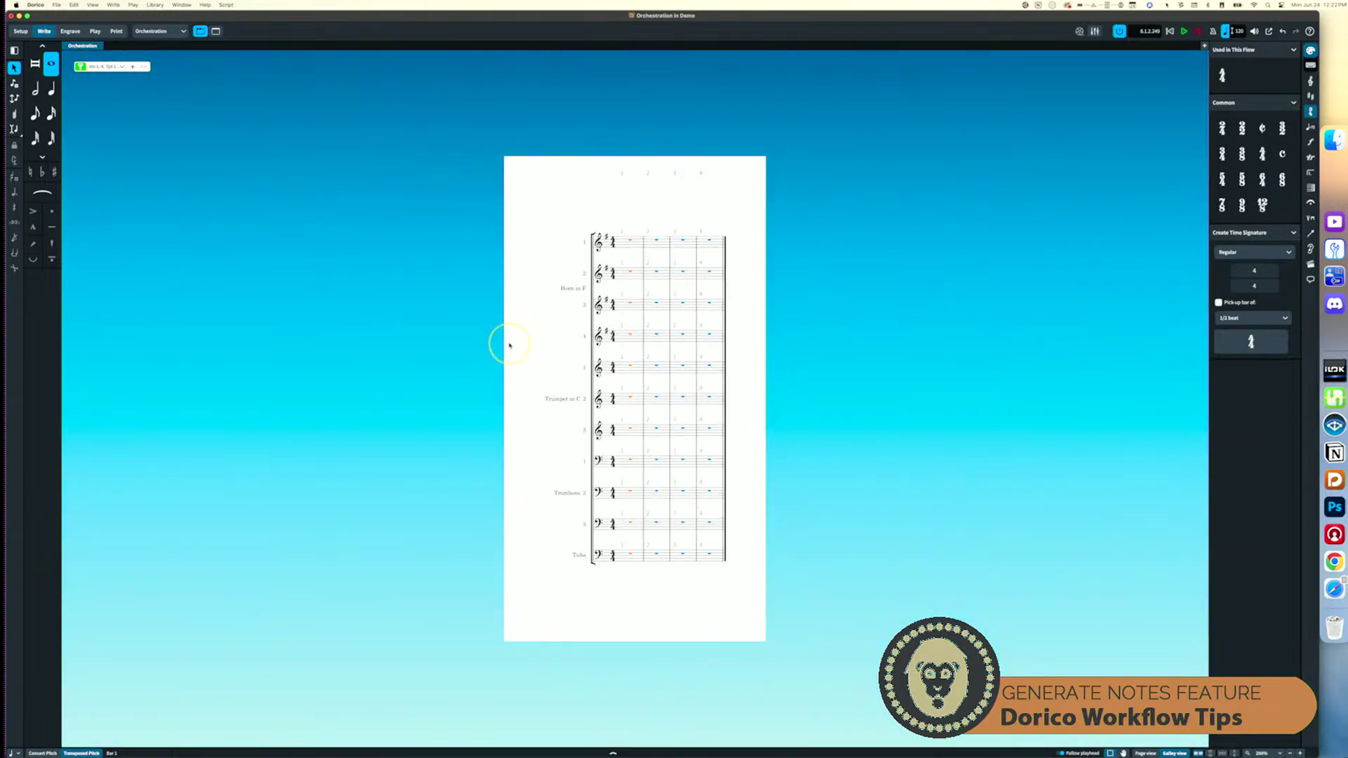
Spread the sketch chords across Trombones 1–3 in bars 1–4 and play from bar 1.
click(629, 500)
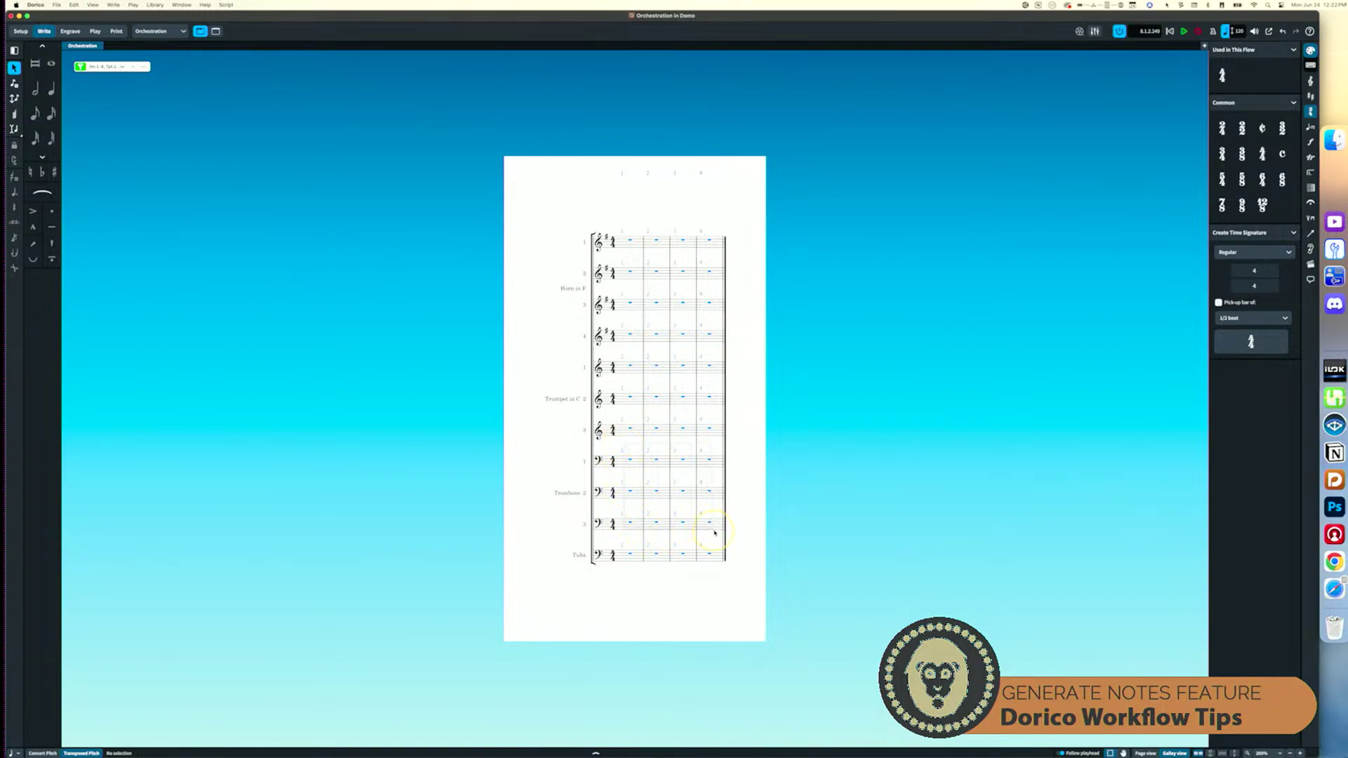
drag(715, 532, 717, 535)
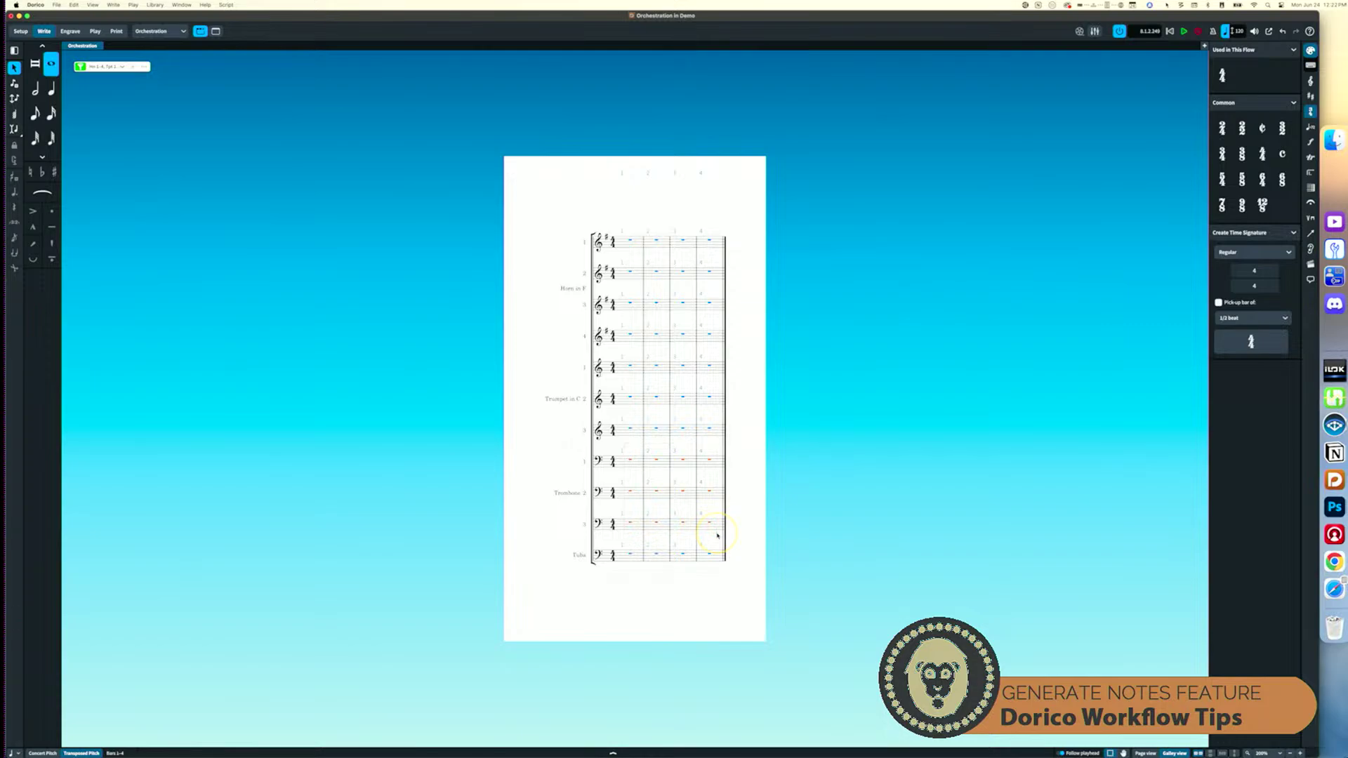
right_click(658, 462)
mouse_move(700, 487)
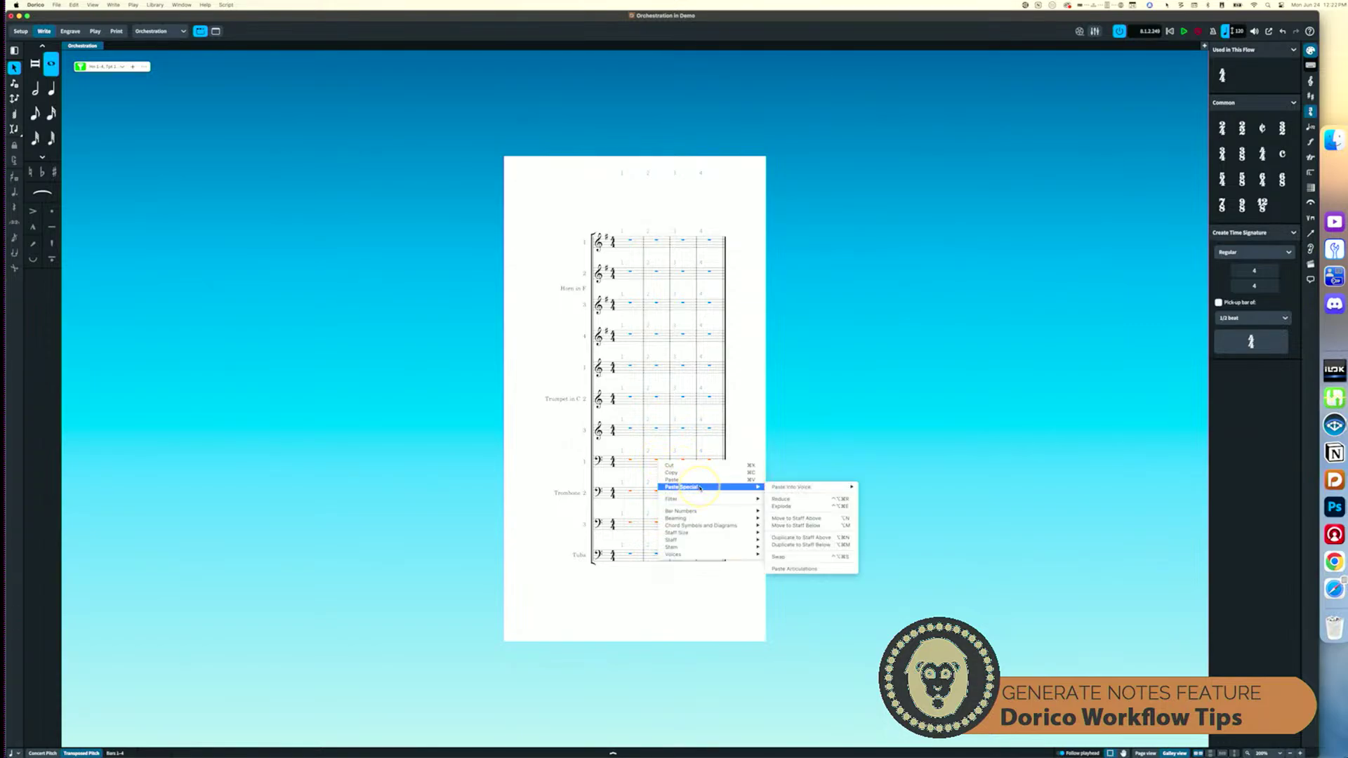
click(801, 507)
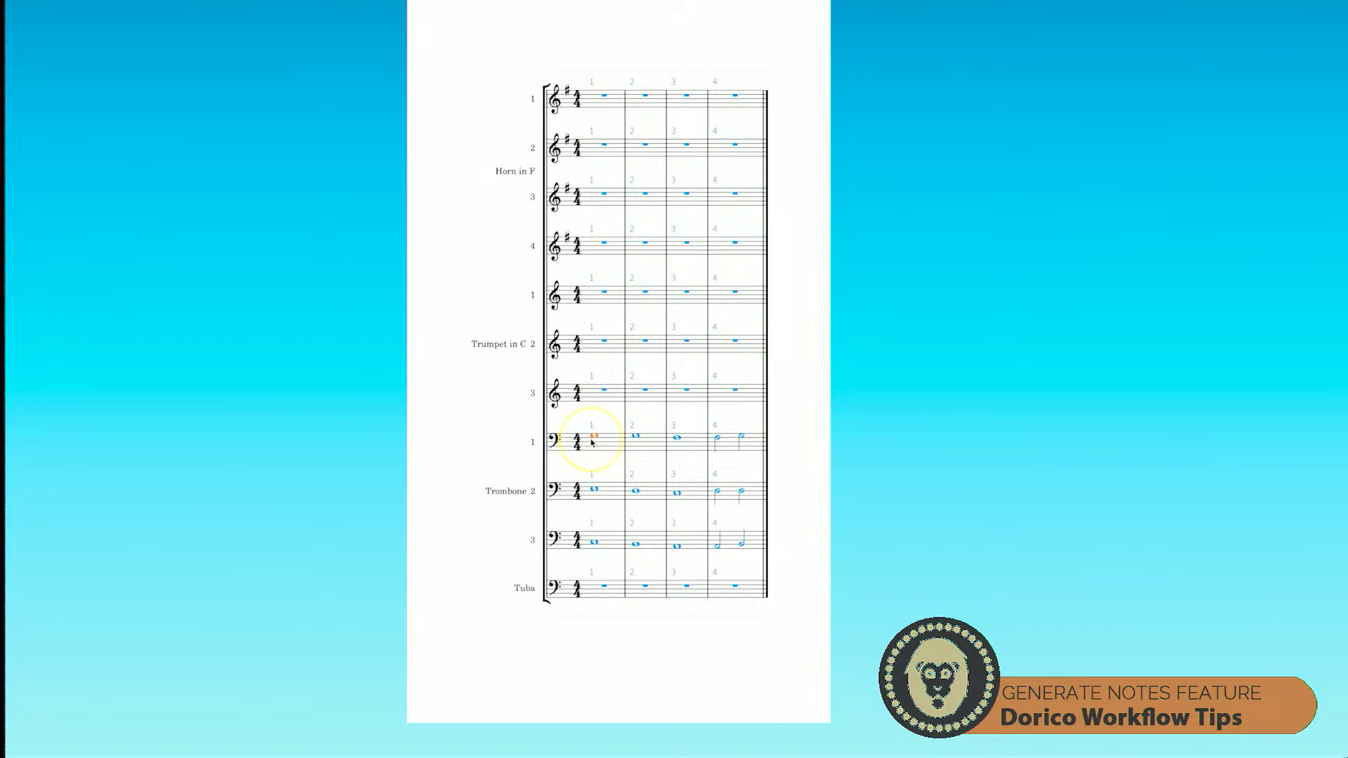
key(space)
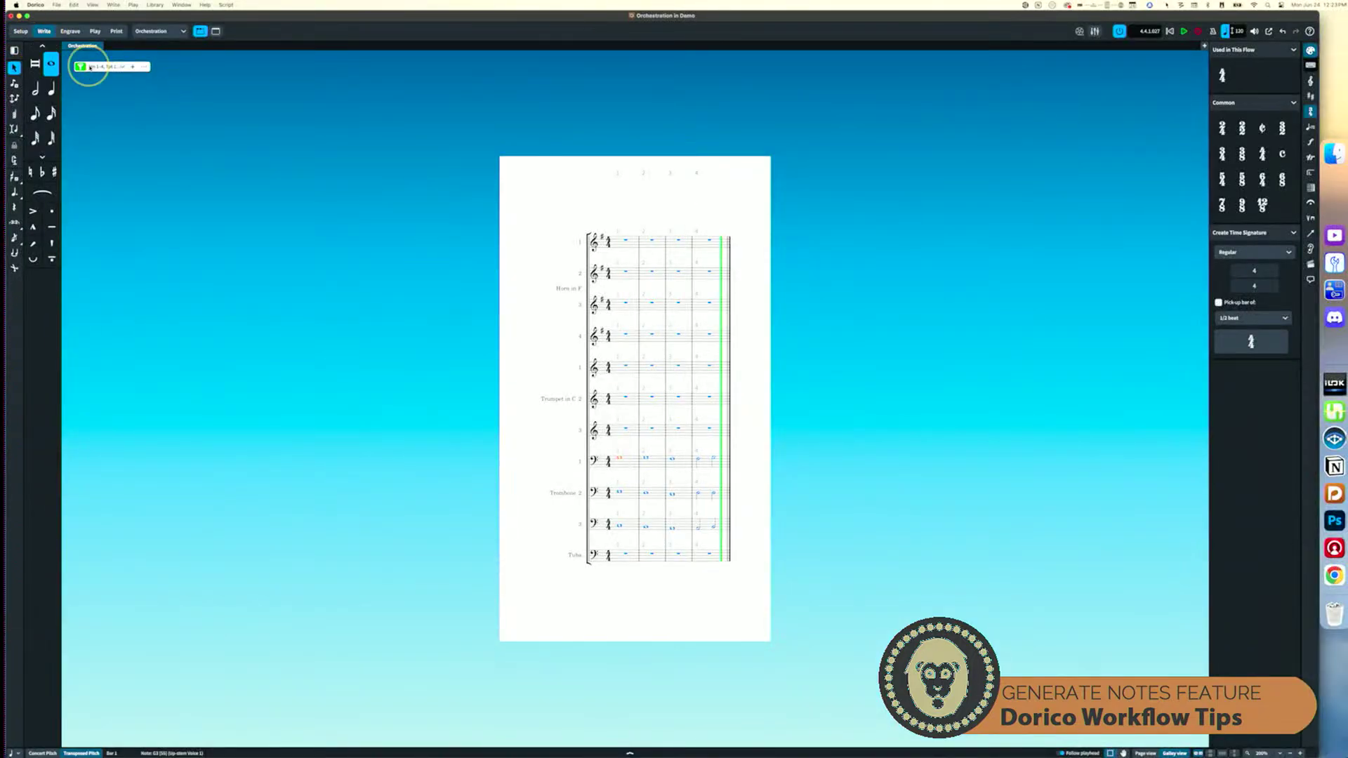
Turn off the brass filter, glance at the Sketch layout, then return to the Orchestration score.
click(80, 67)
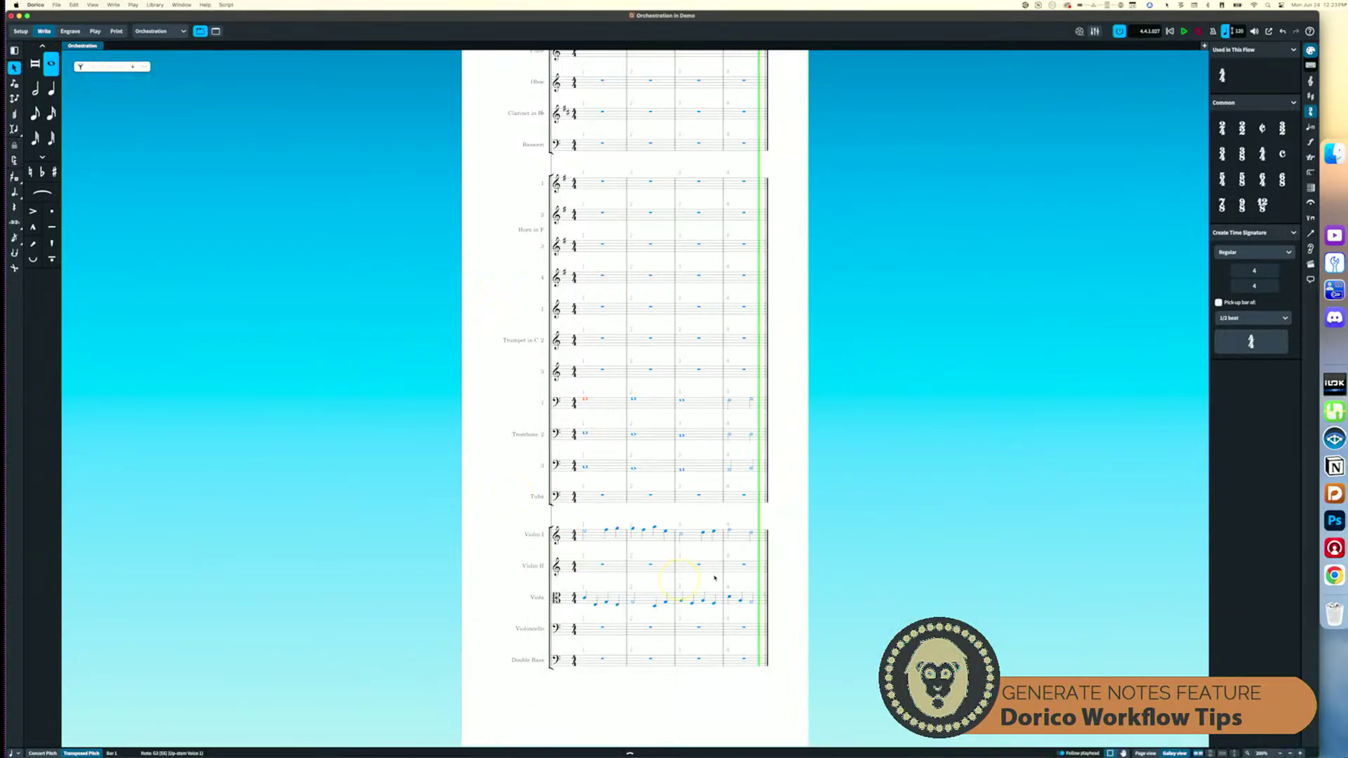
click(172, 32)
click(166, 45)
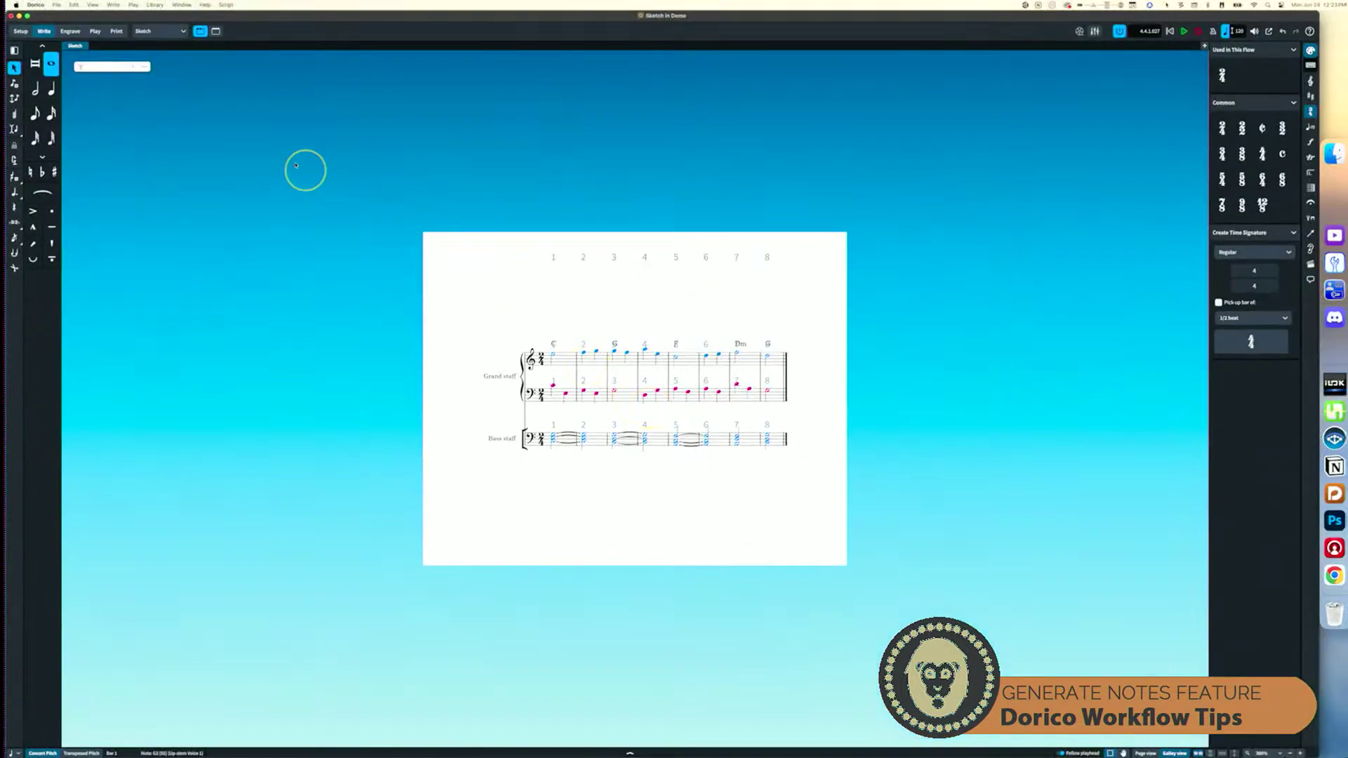
click(172, 32)
click(165, 57)
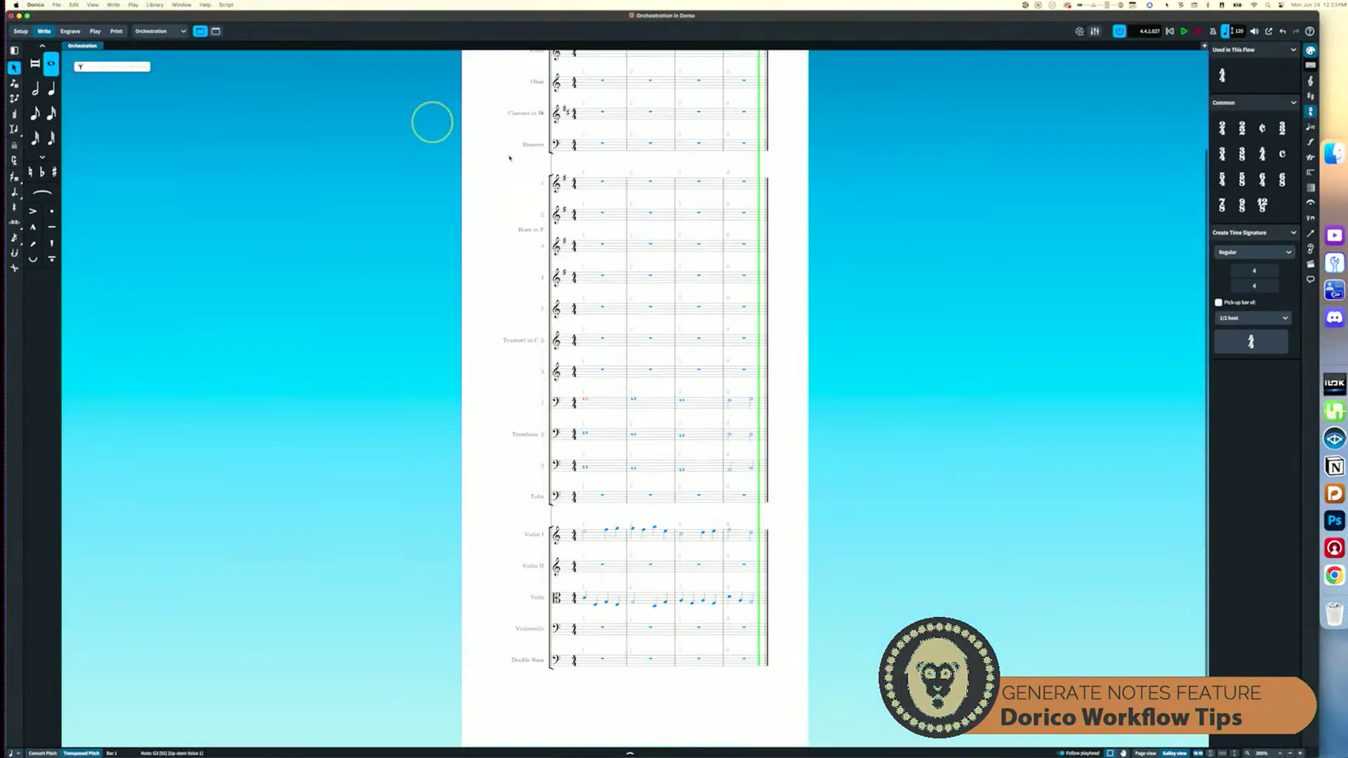
scroll(820, 274, down, 2)
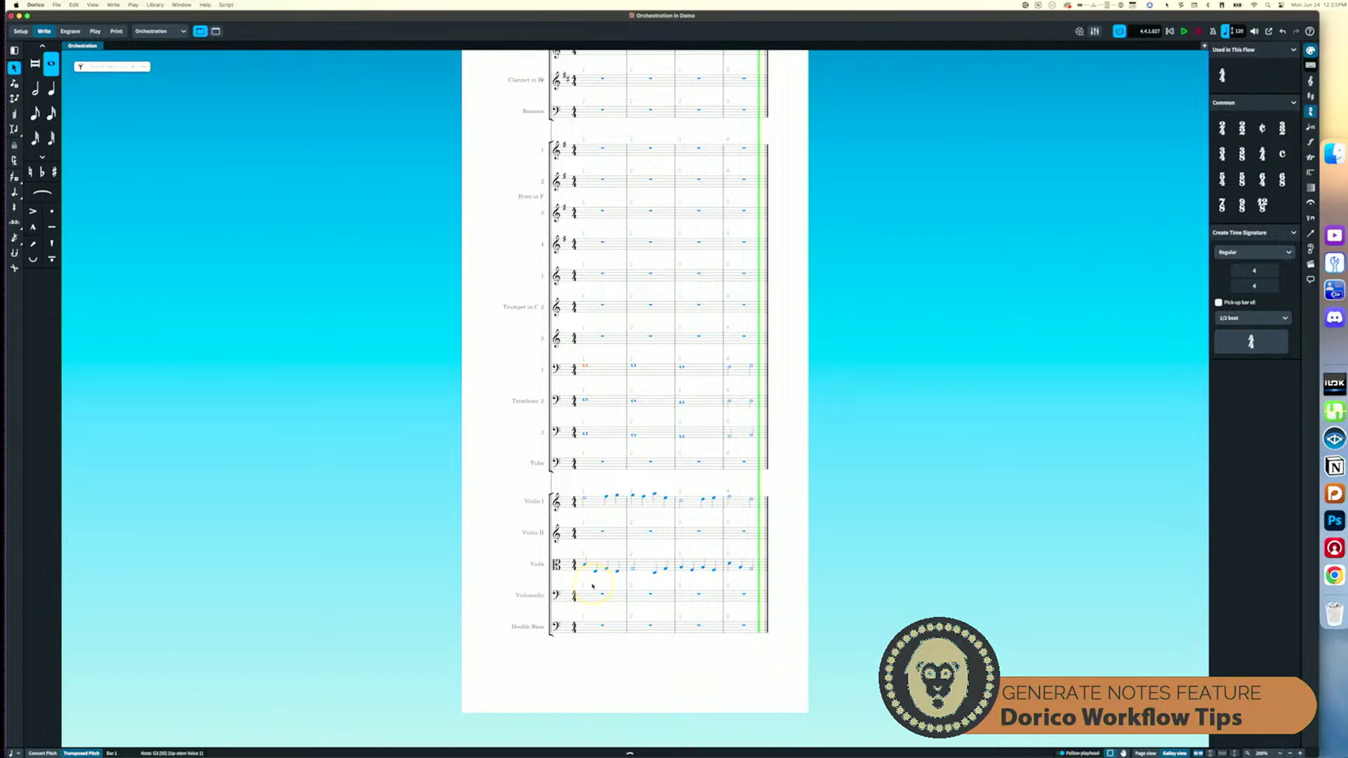
Filter the view to Horns 1–4, cello and double bass, then turn the filter off.
click(729, 620)
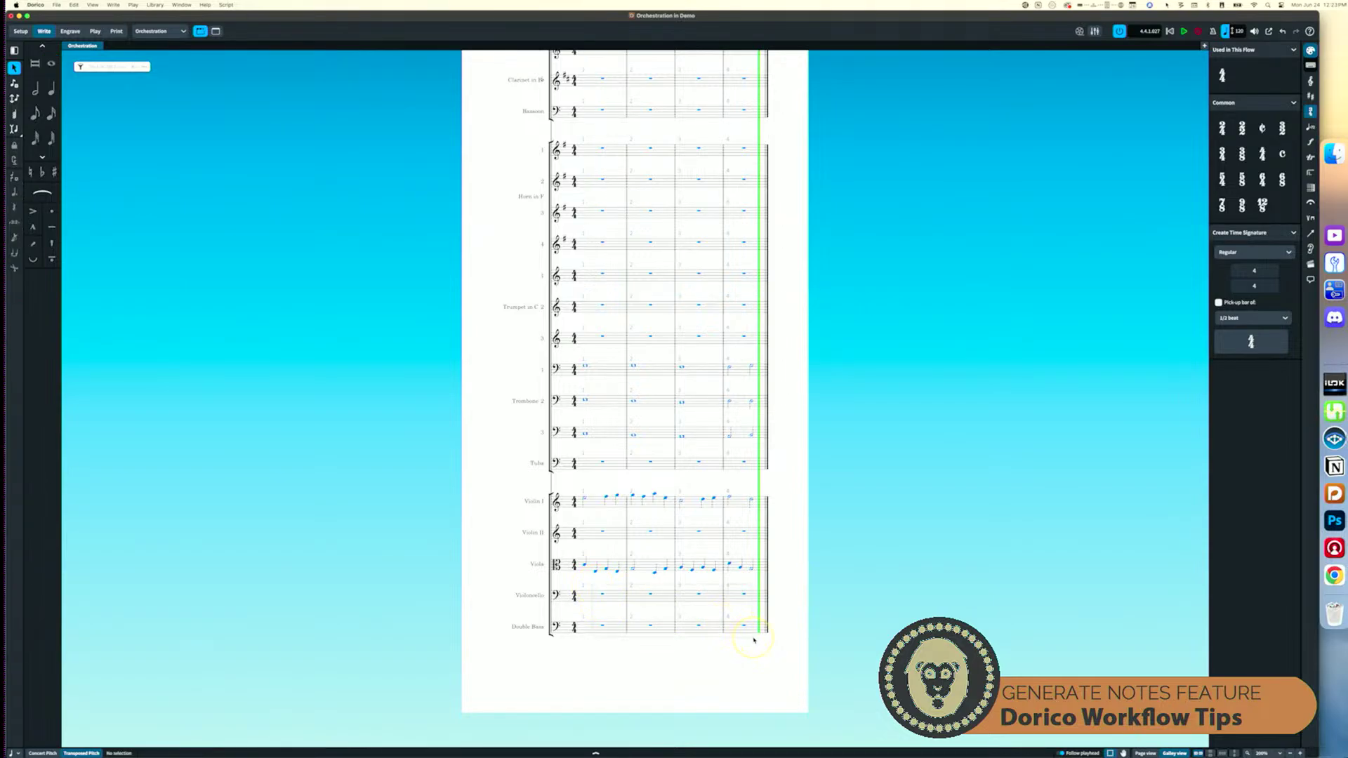
drag(762, 641, 762, 642)
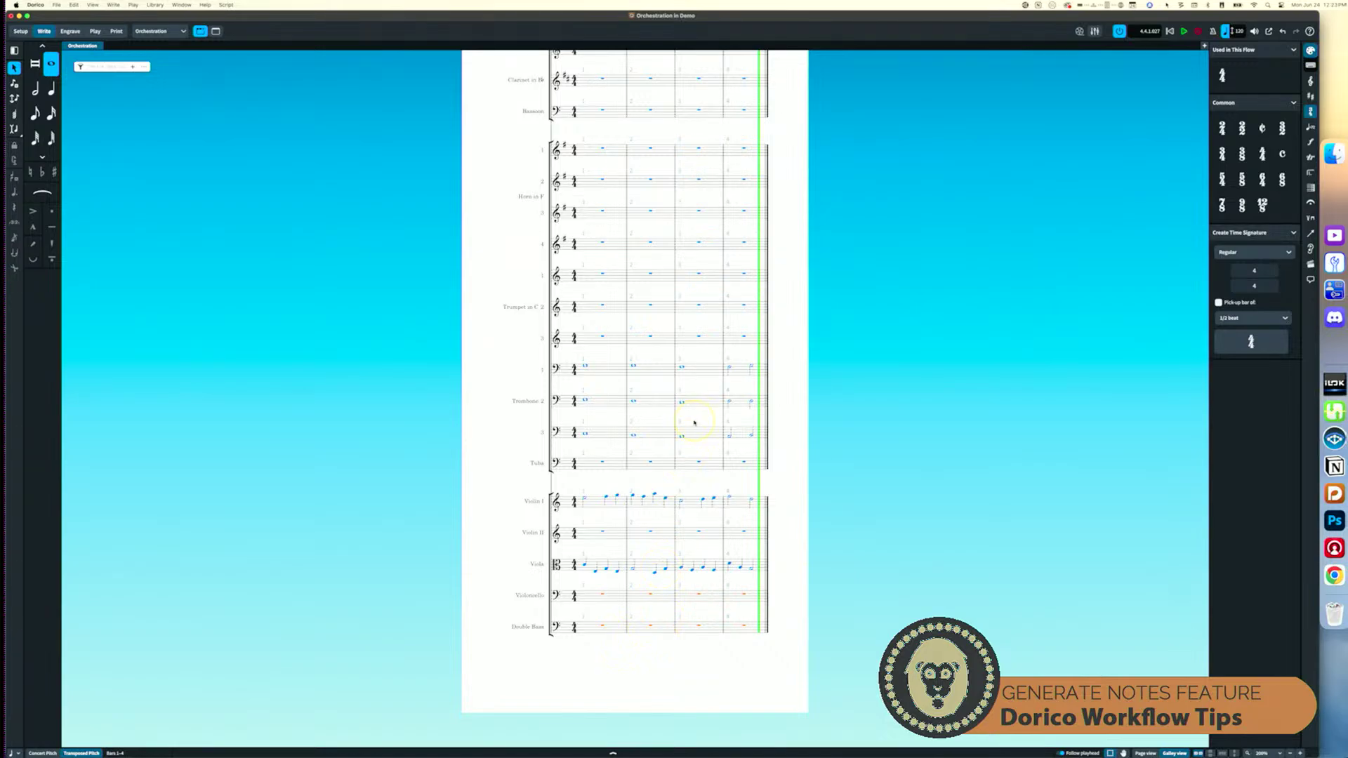
scroll(694, 423, up, 5)
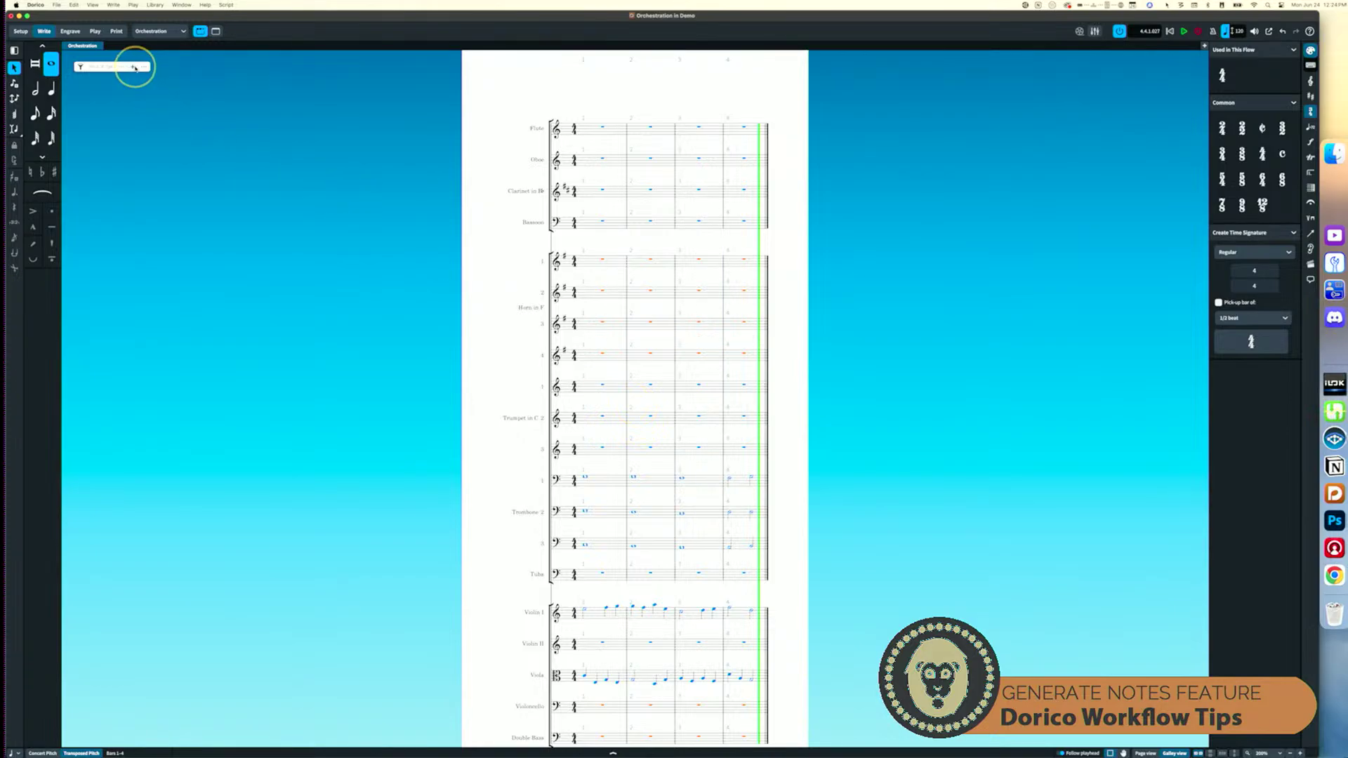
click(109, 68)
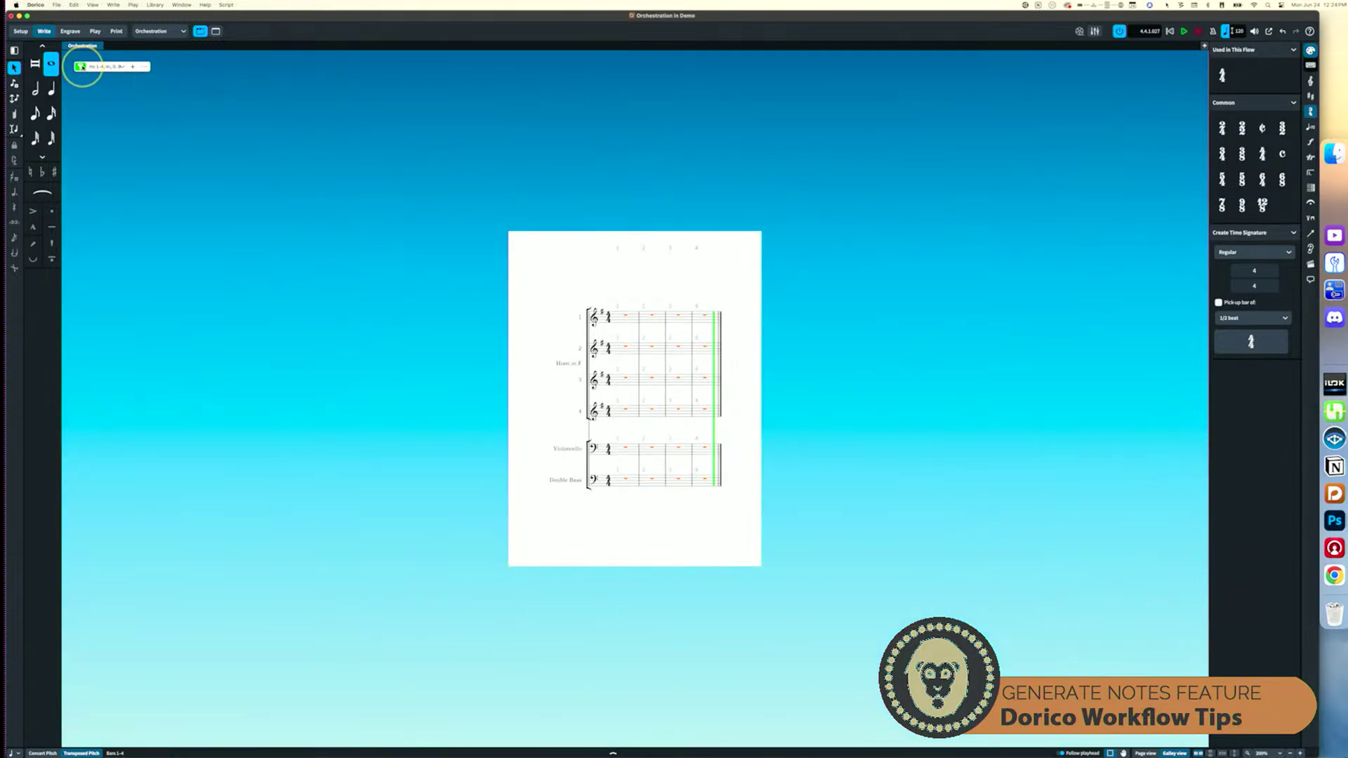
click(80, 67)
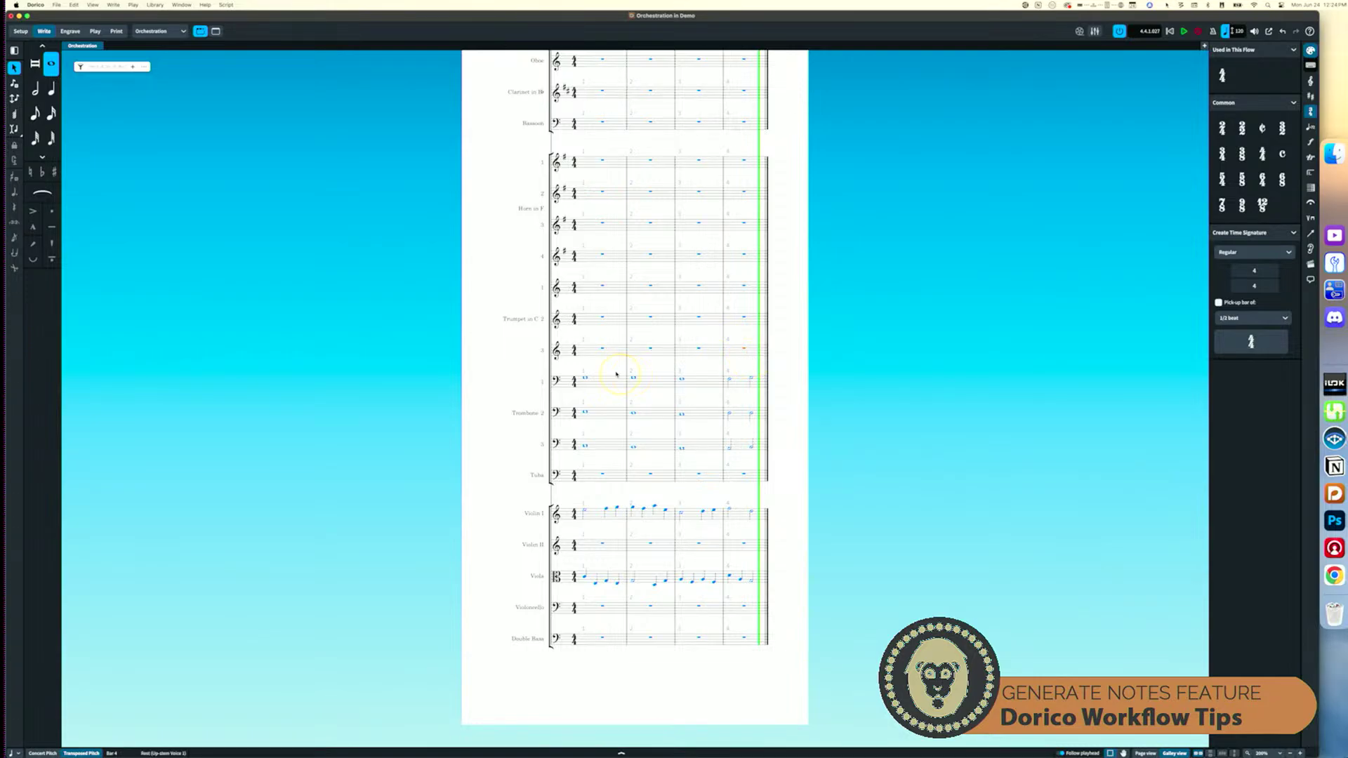
Select the Trombone 1–3 chords in bars 1–4 and open Generate Chord Symbols from Selection.
click(675, 432)
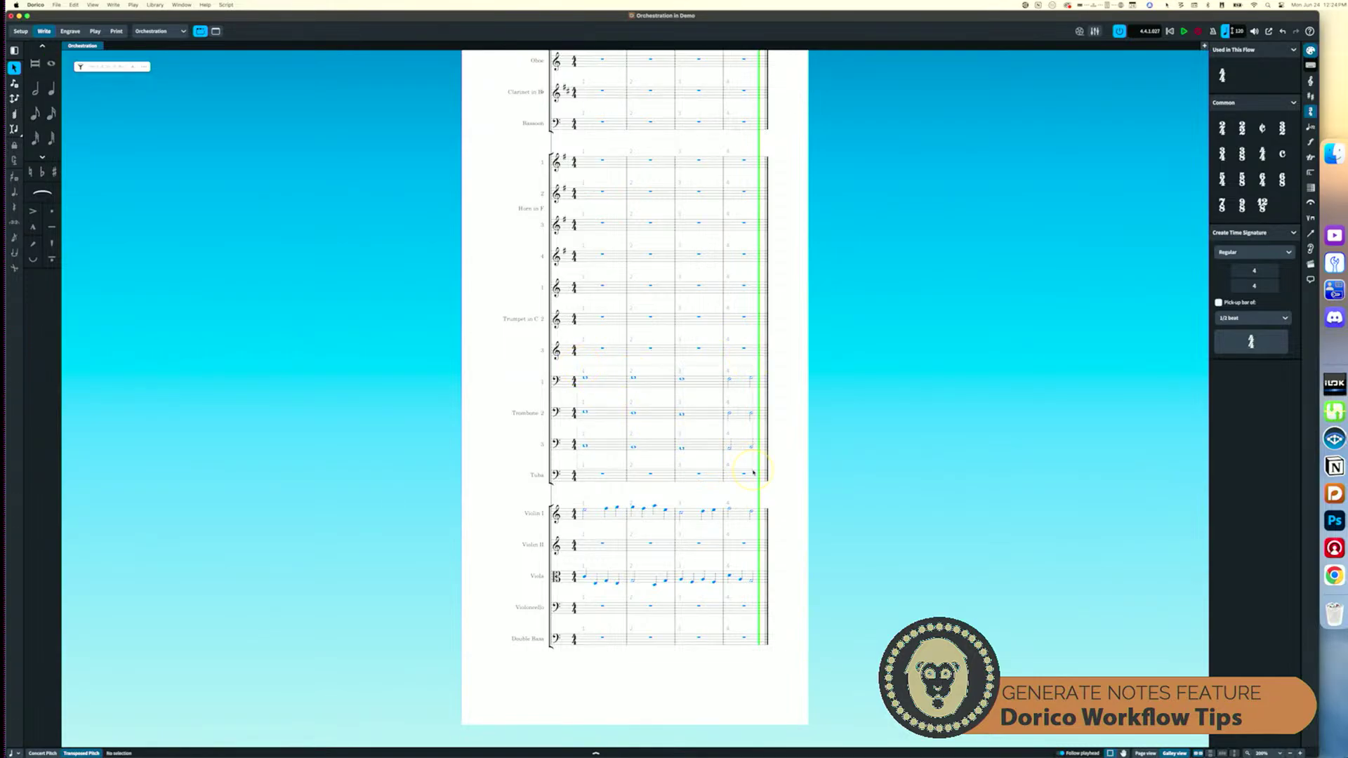
drag(762, 460, 762, 461)
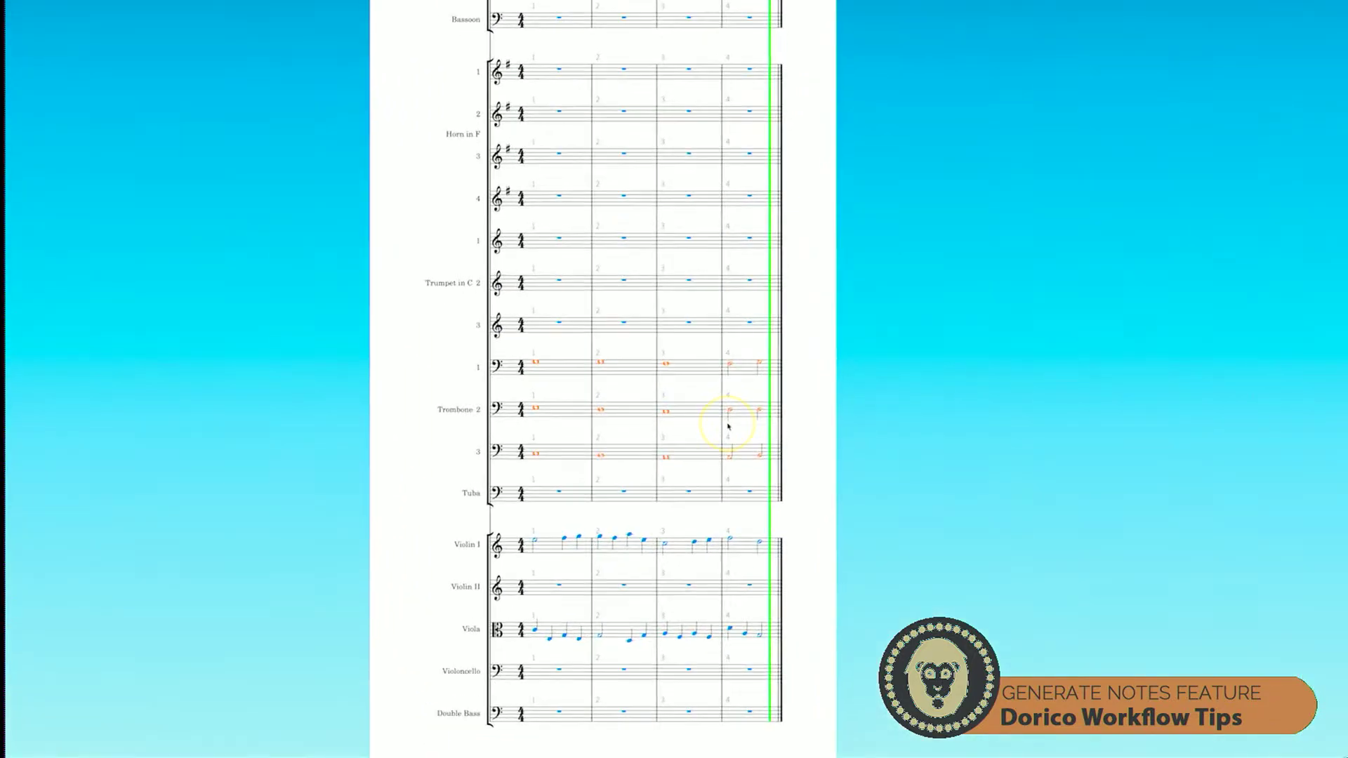
right_click(534, 365)
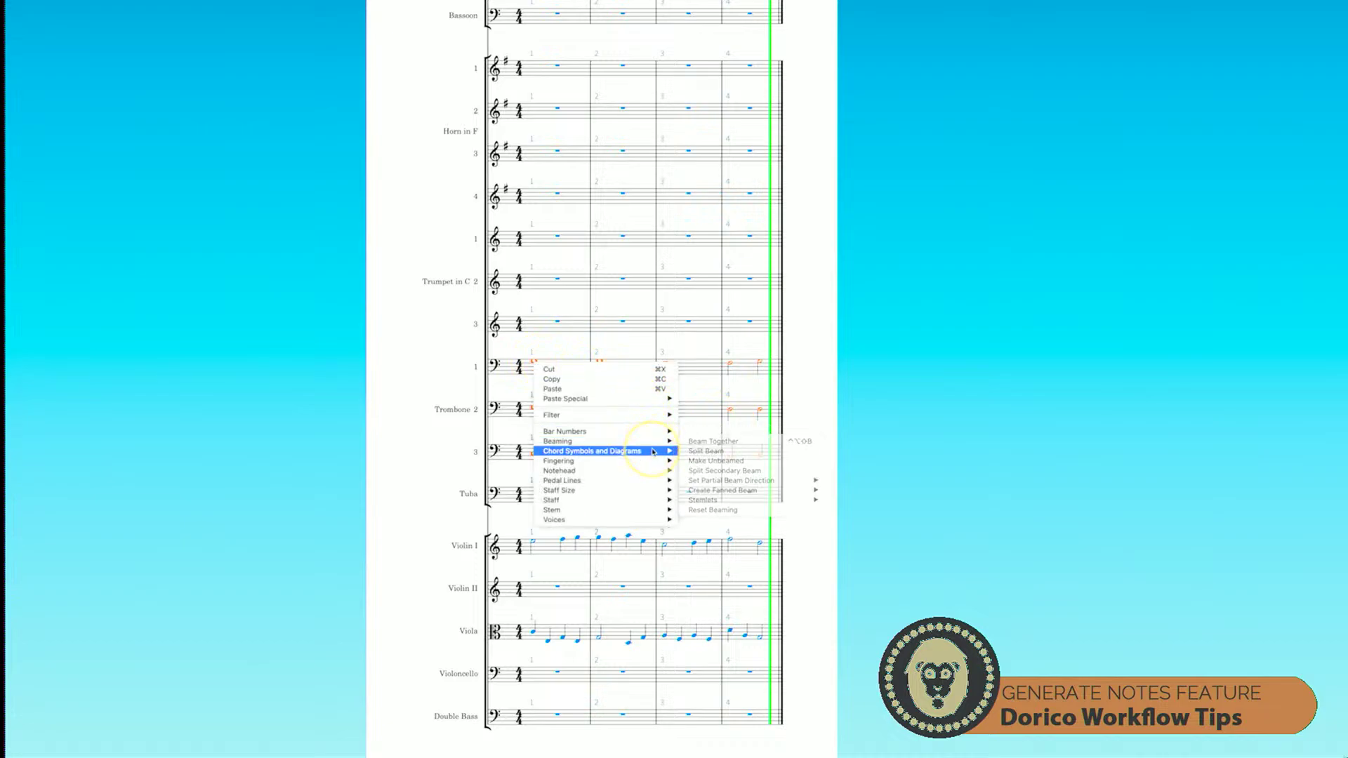
mouse_move(653, 451)
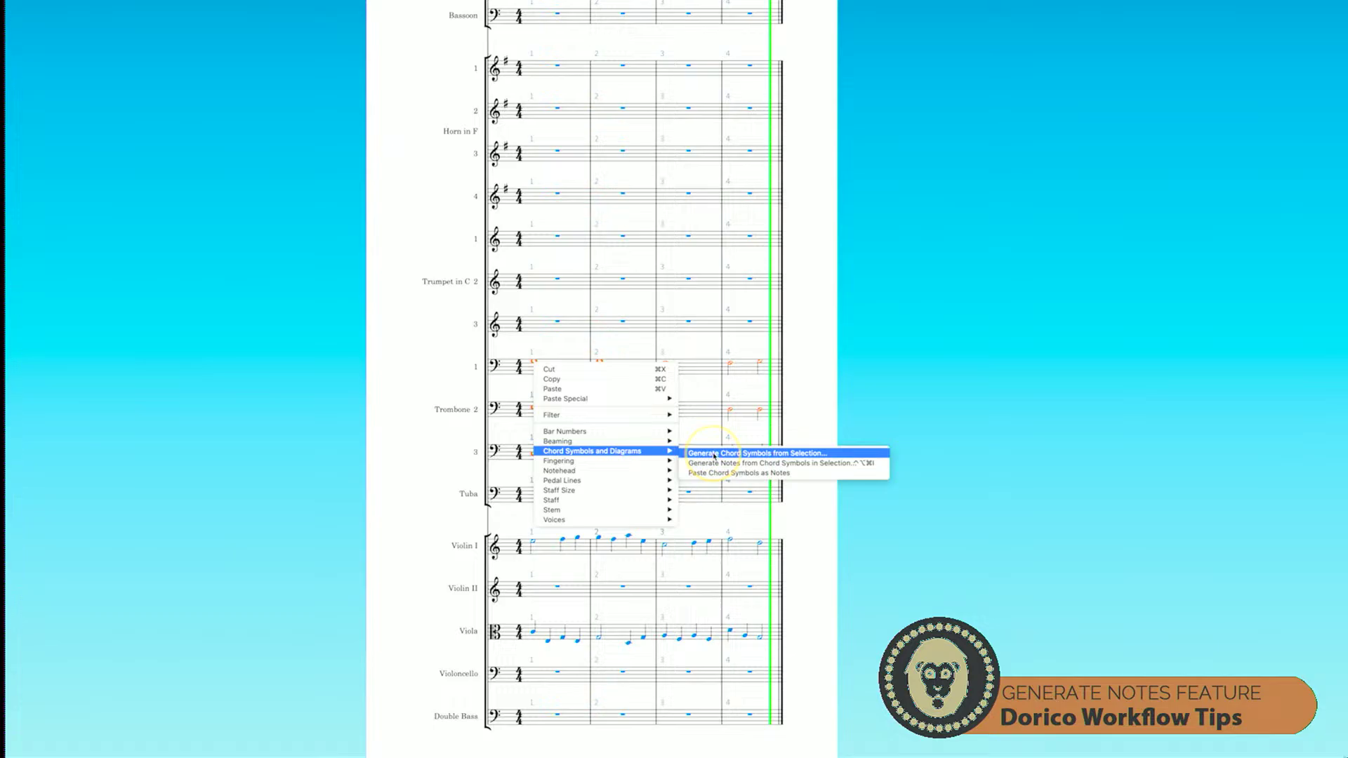
click(753, 455)
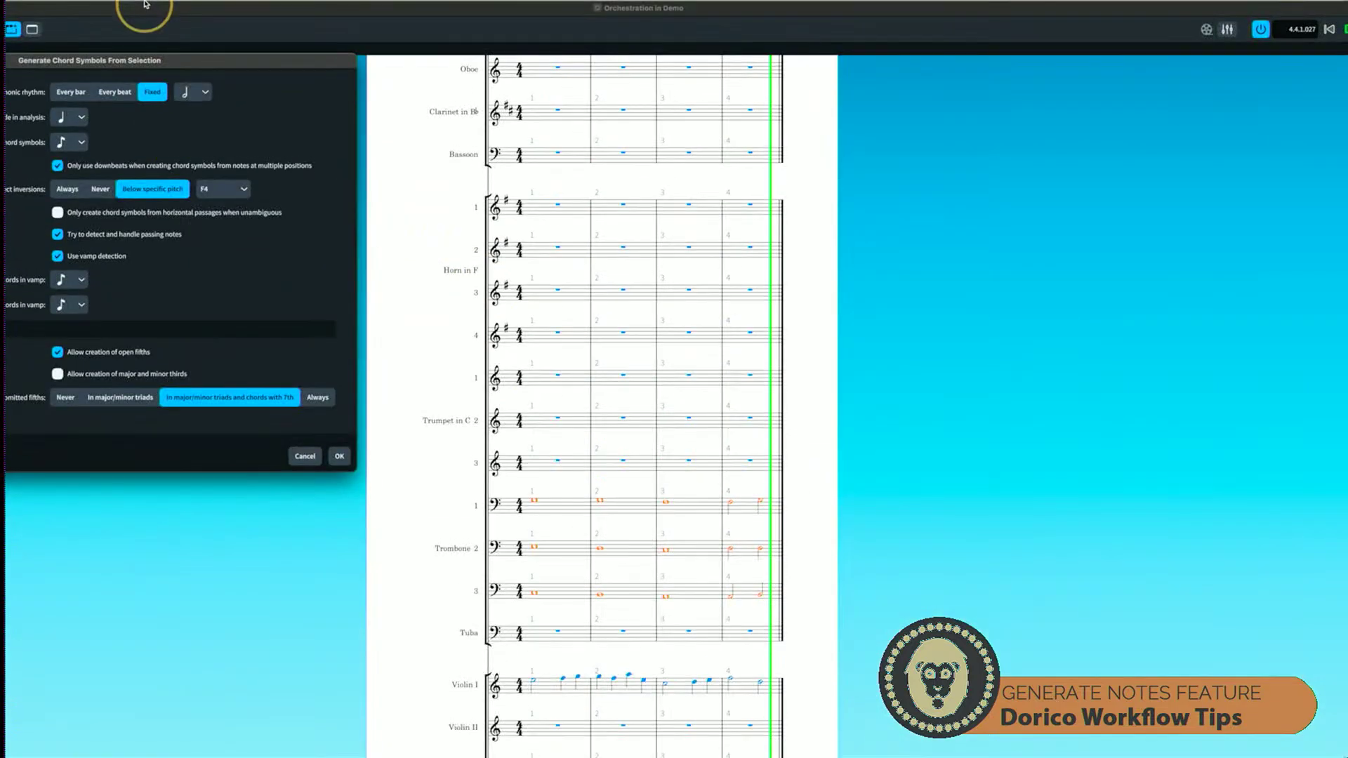
Generate chord symbols with the harmonic rhythm set to Every bar.
drag(120, 54, 605, 112)
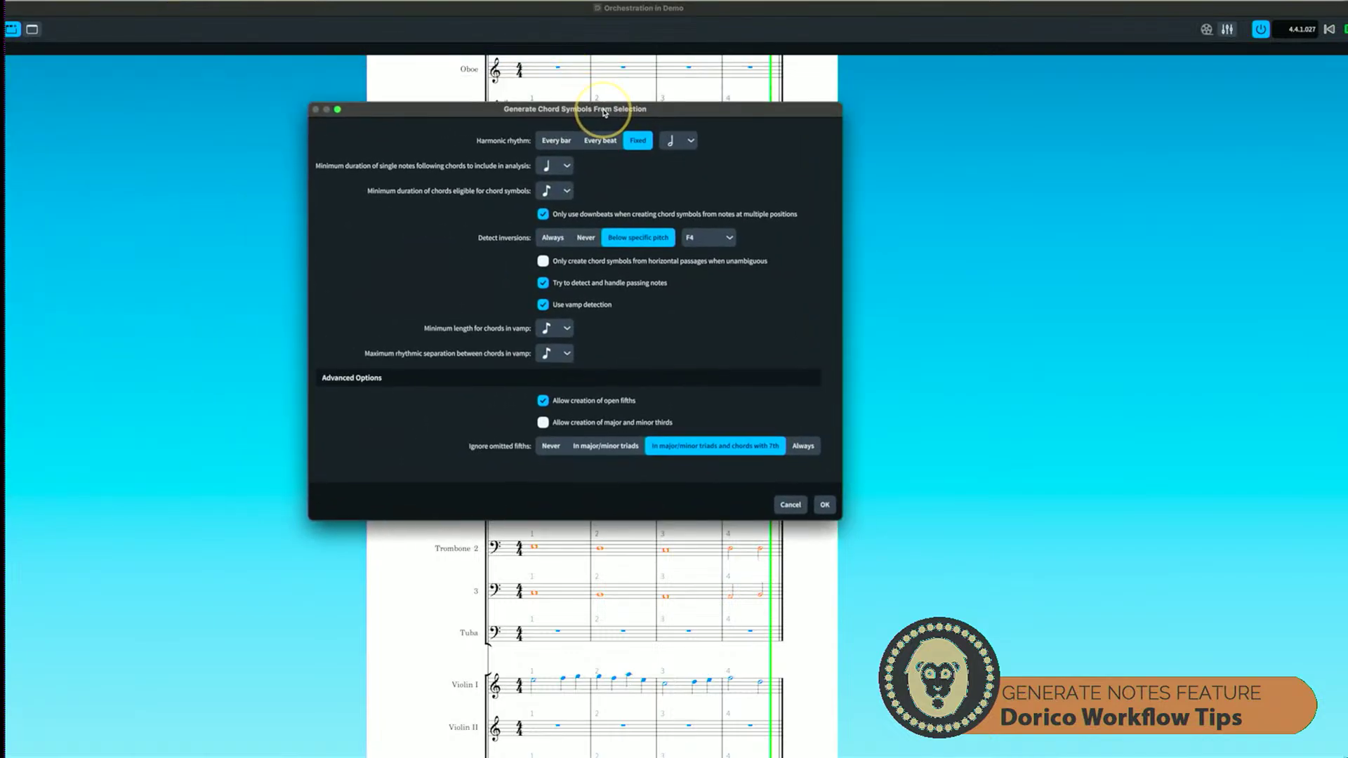
click(558, 142)
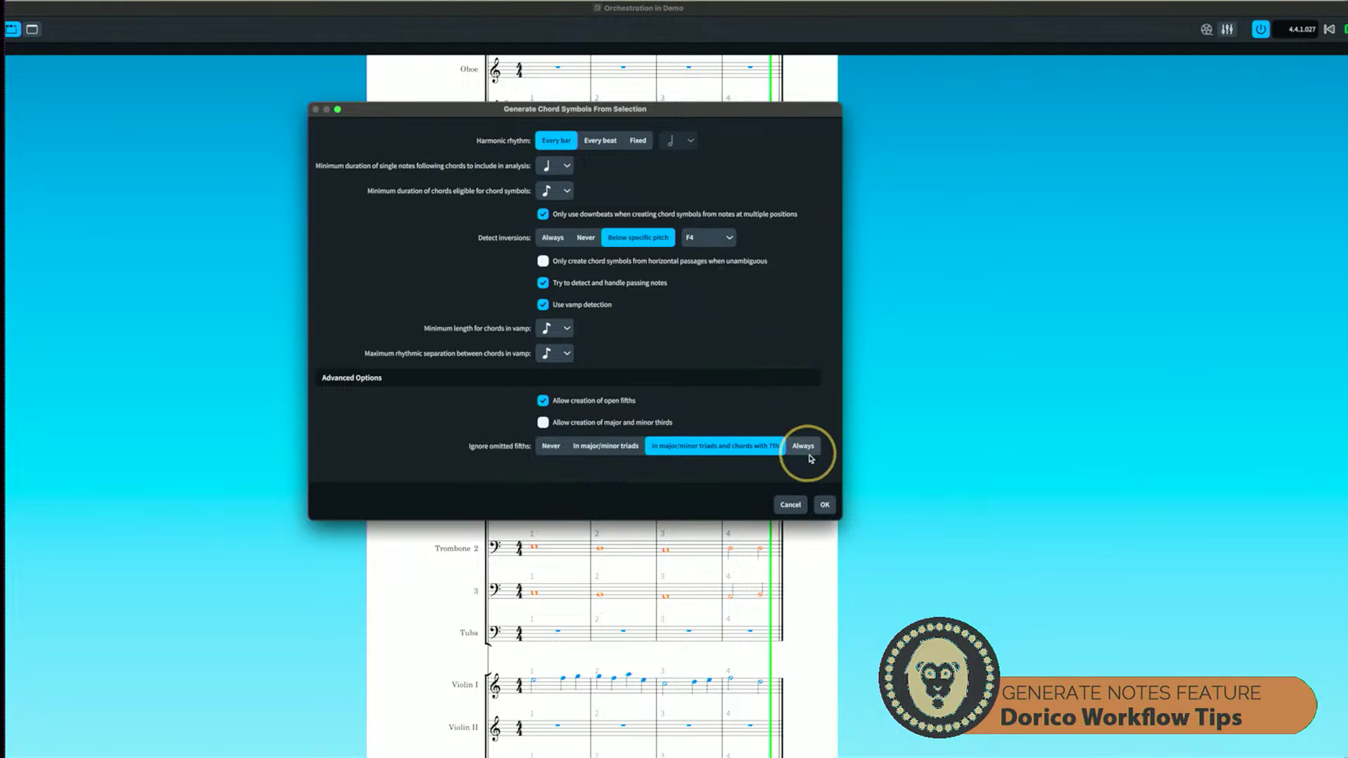
click(825, 504)
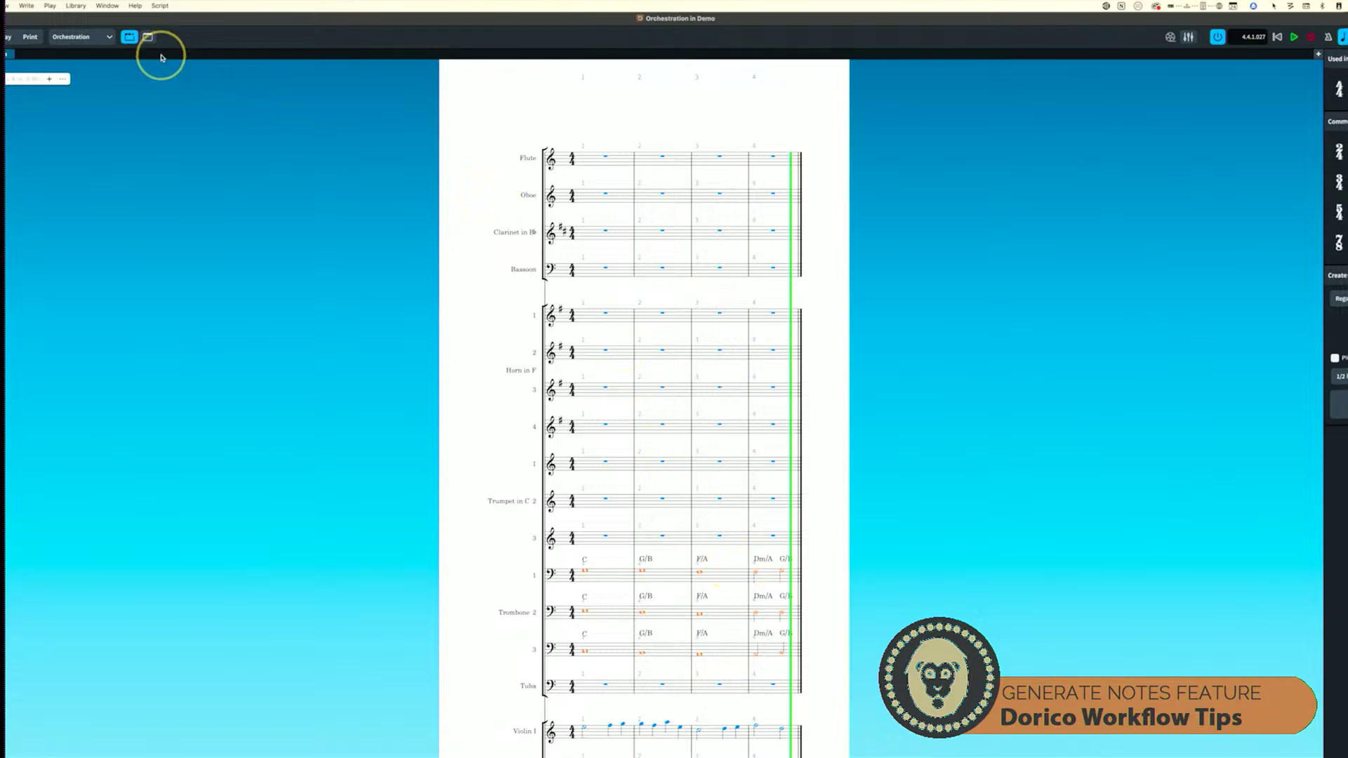
Filter the view to Horns 1–4, Violoncello and Double Bass and select their bars 1–4 with chord symbols.
click(85, 39)
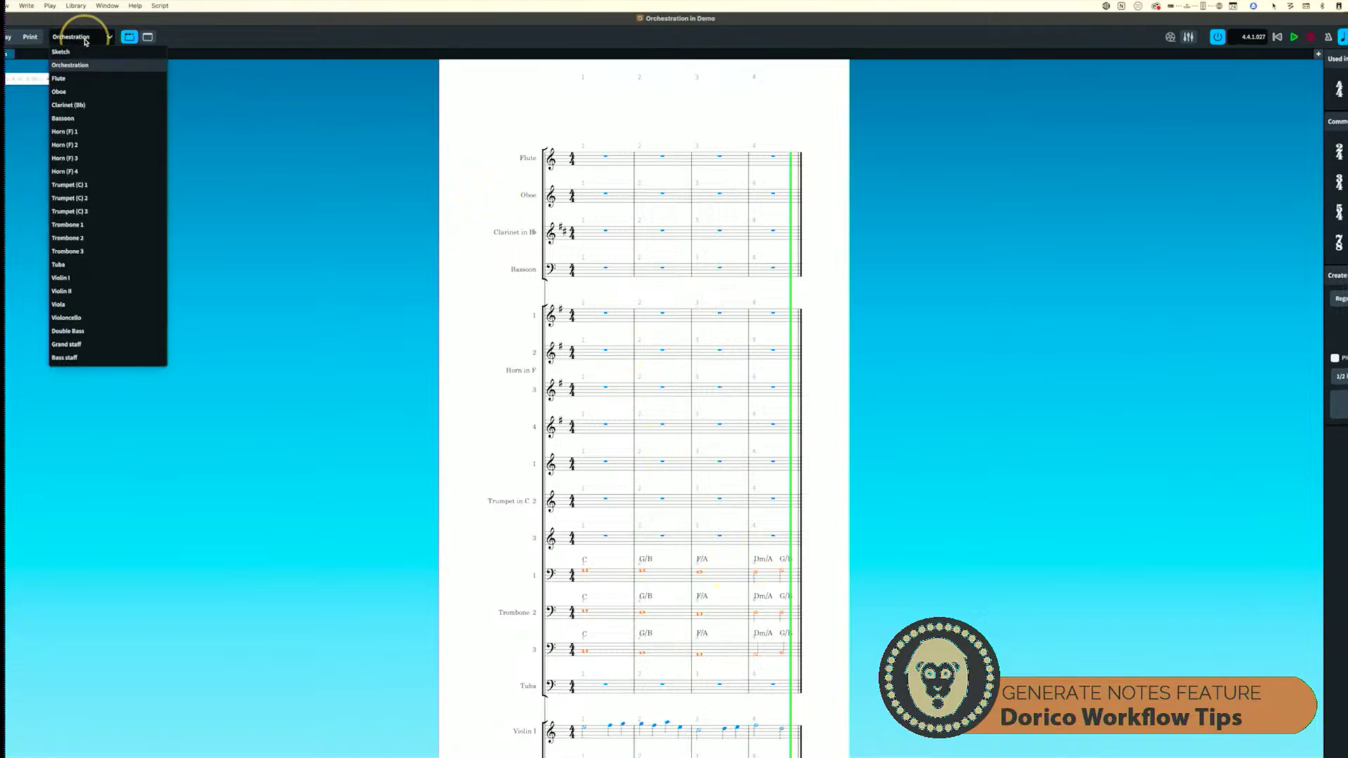
click(220, 83)
click(80, 67)
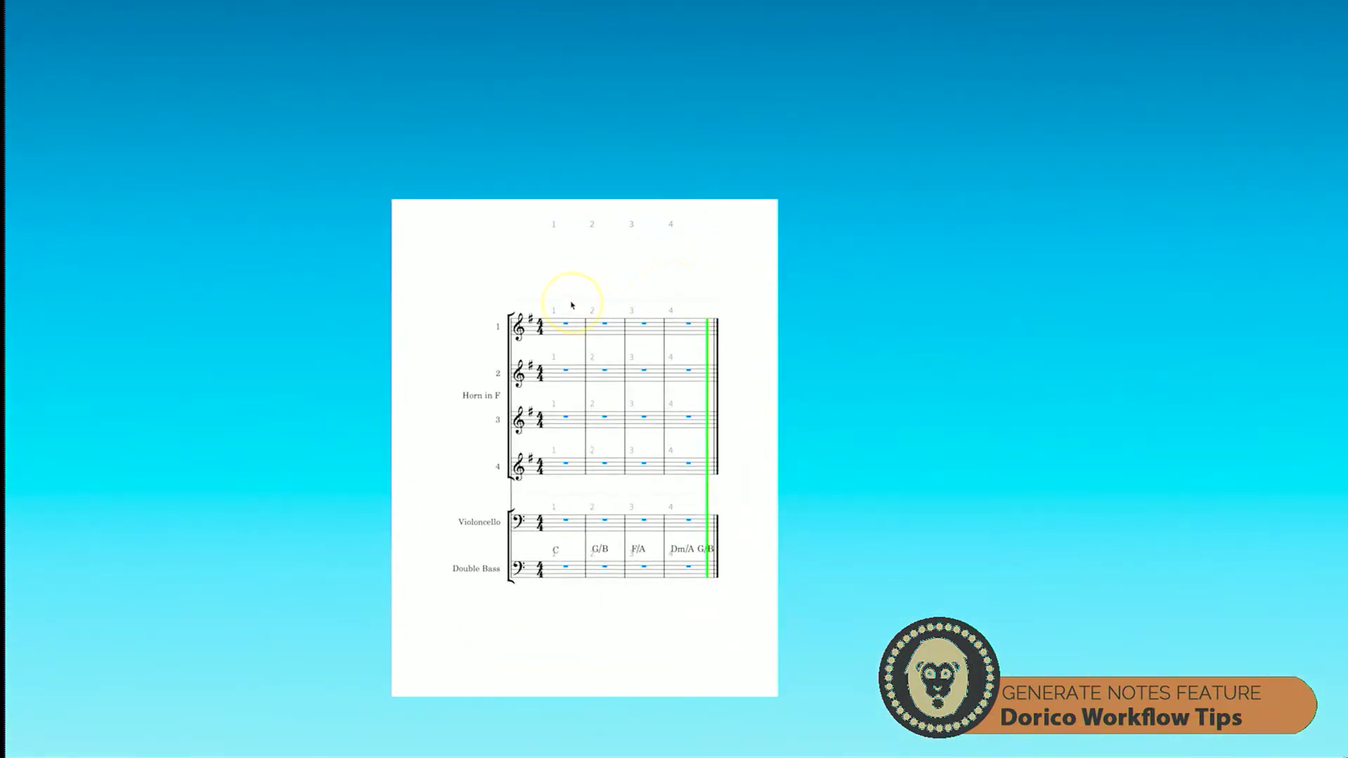
drag(553, 292, 703, 591)
Open Chord Symbols and Diagrams > Generate Notes from Chord Symbols in Selection for the selected bars.
right_click(602, 421)
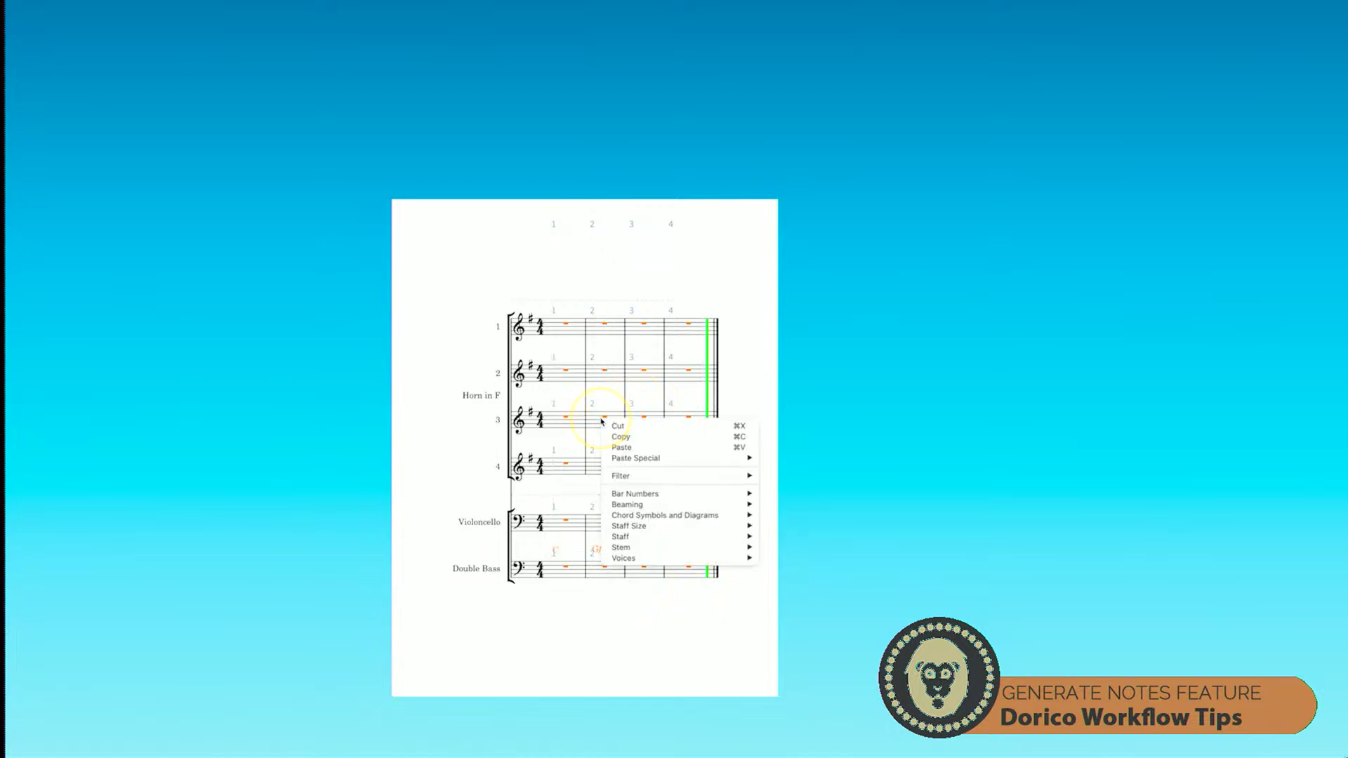
mouse_move(705, 516)
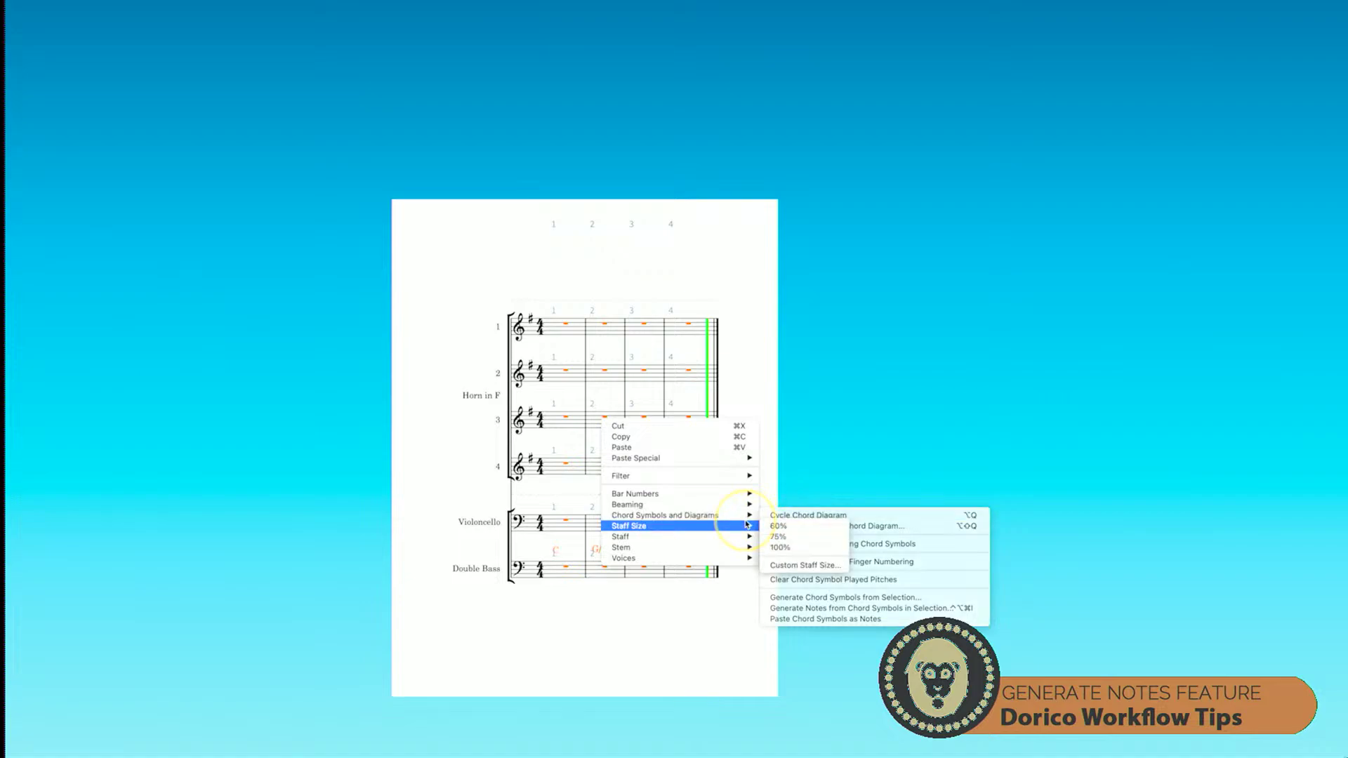
mouse_move(747, 525)
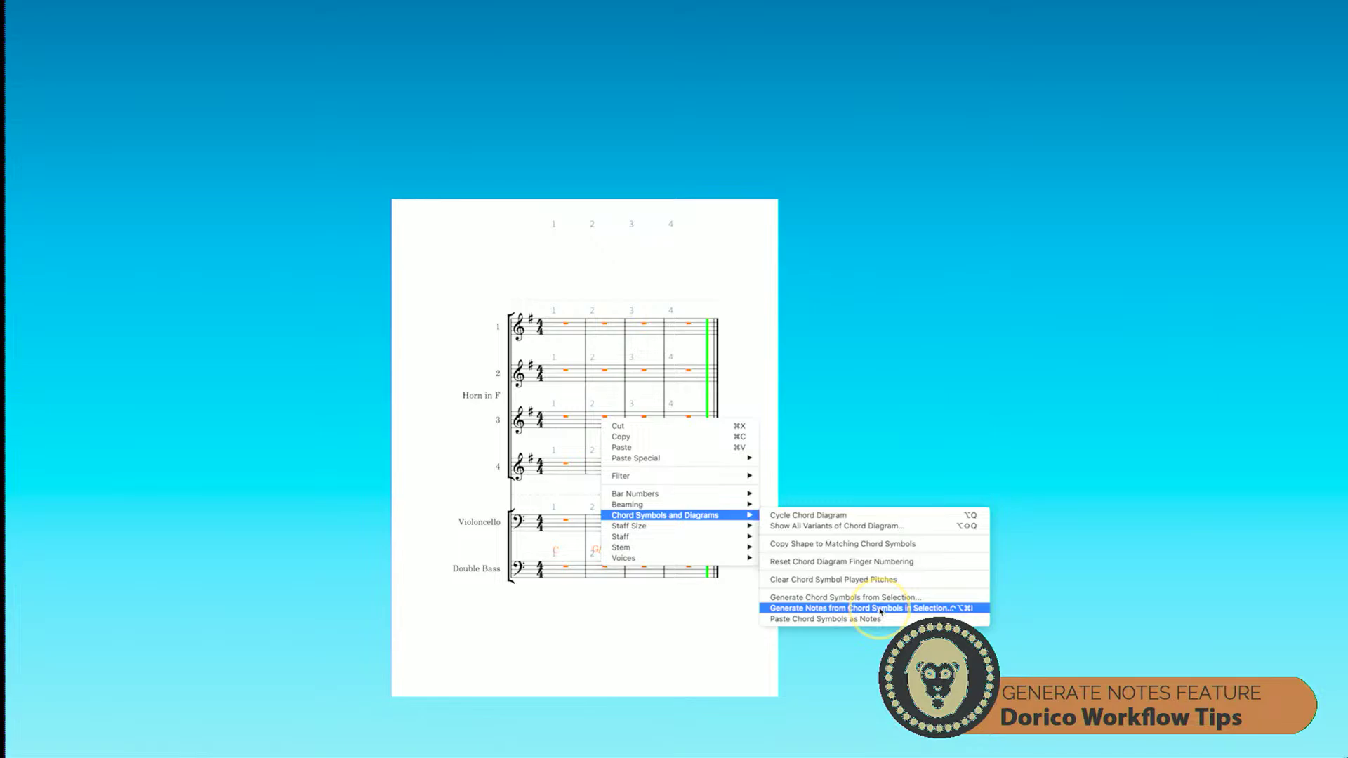
click(880, 609)
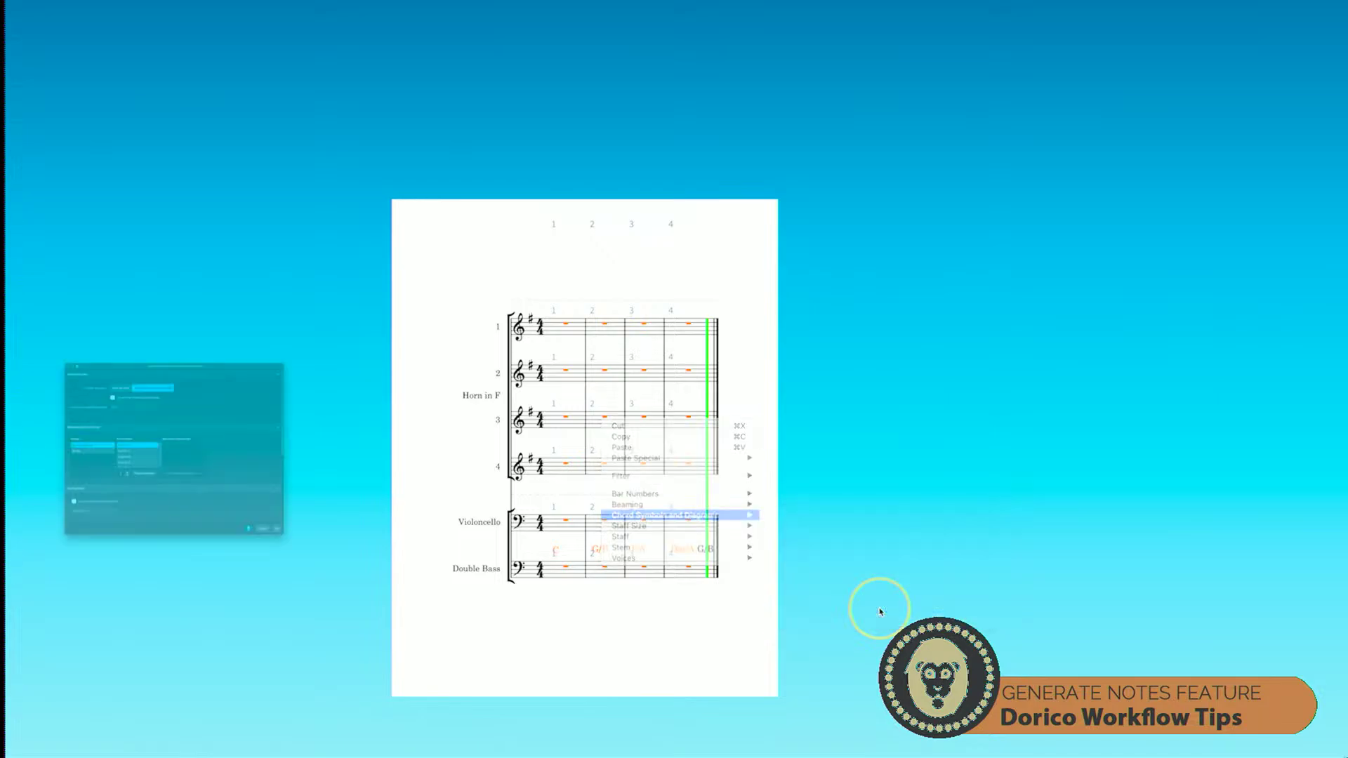
Place the dialog beside the score and review the bass-note instruments, with Double Bass on bass.
drag(265, 233, 1060, 85)
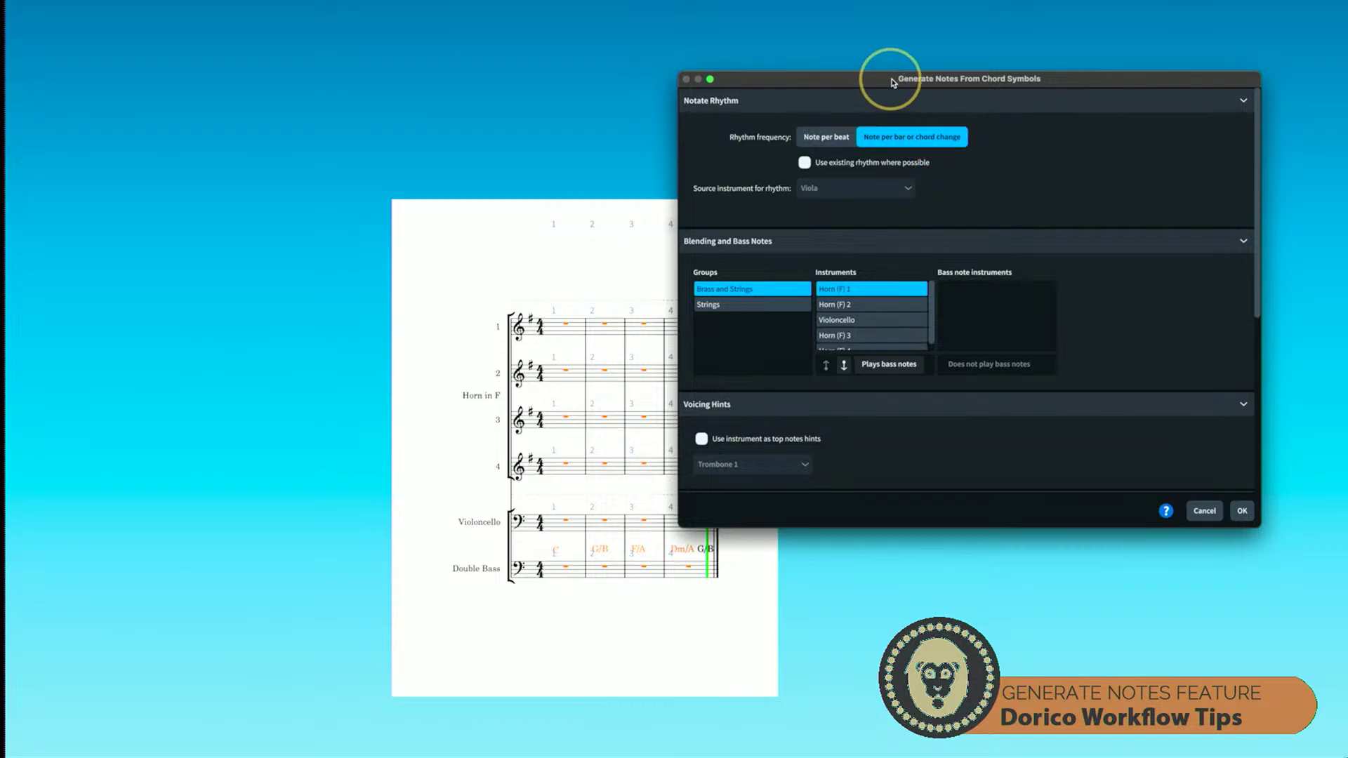
drag(887, 79, 811, 78)
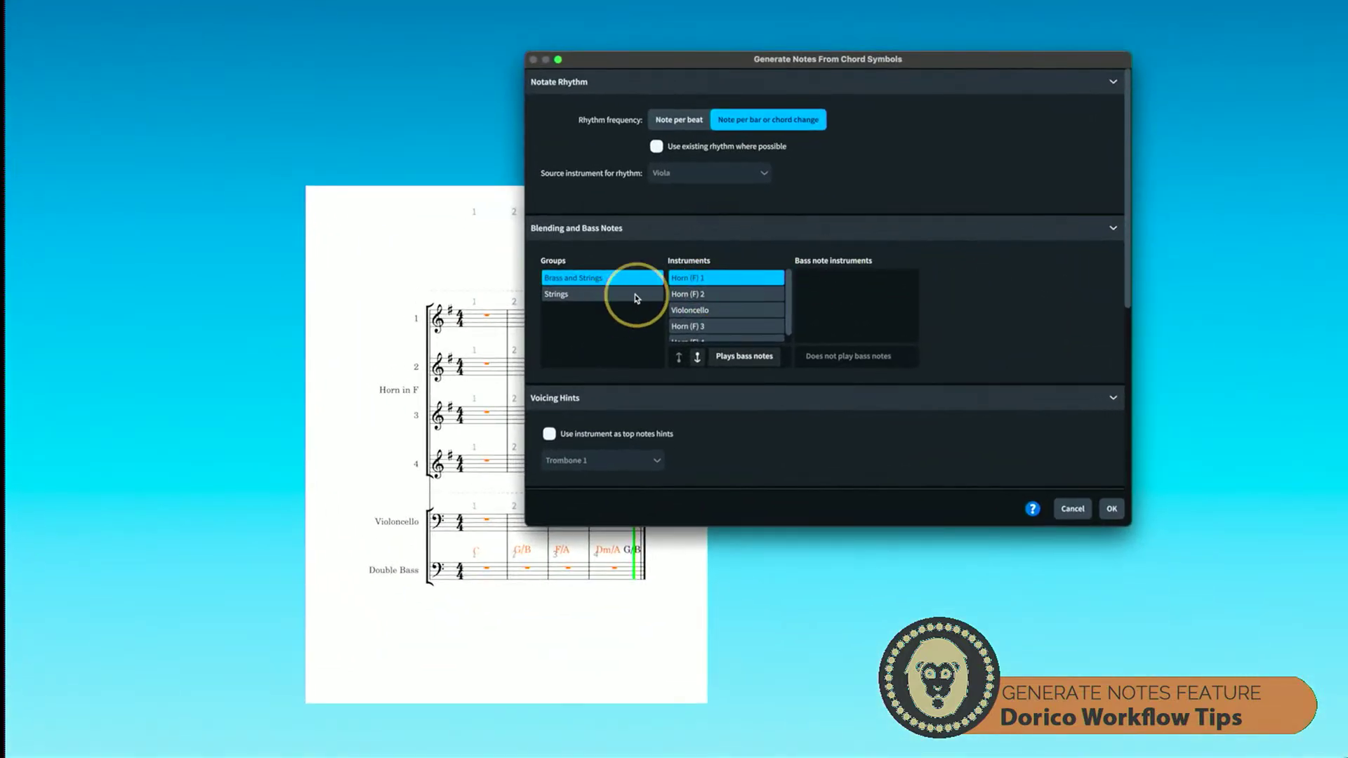
click(601, 295)
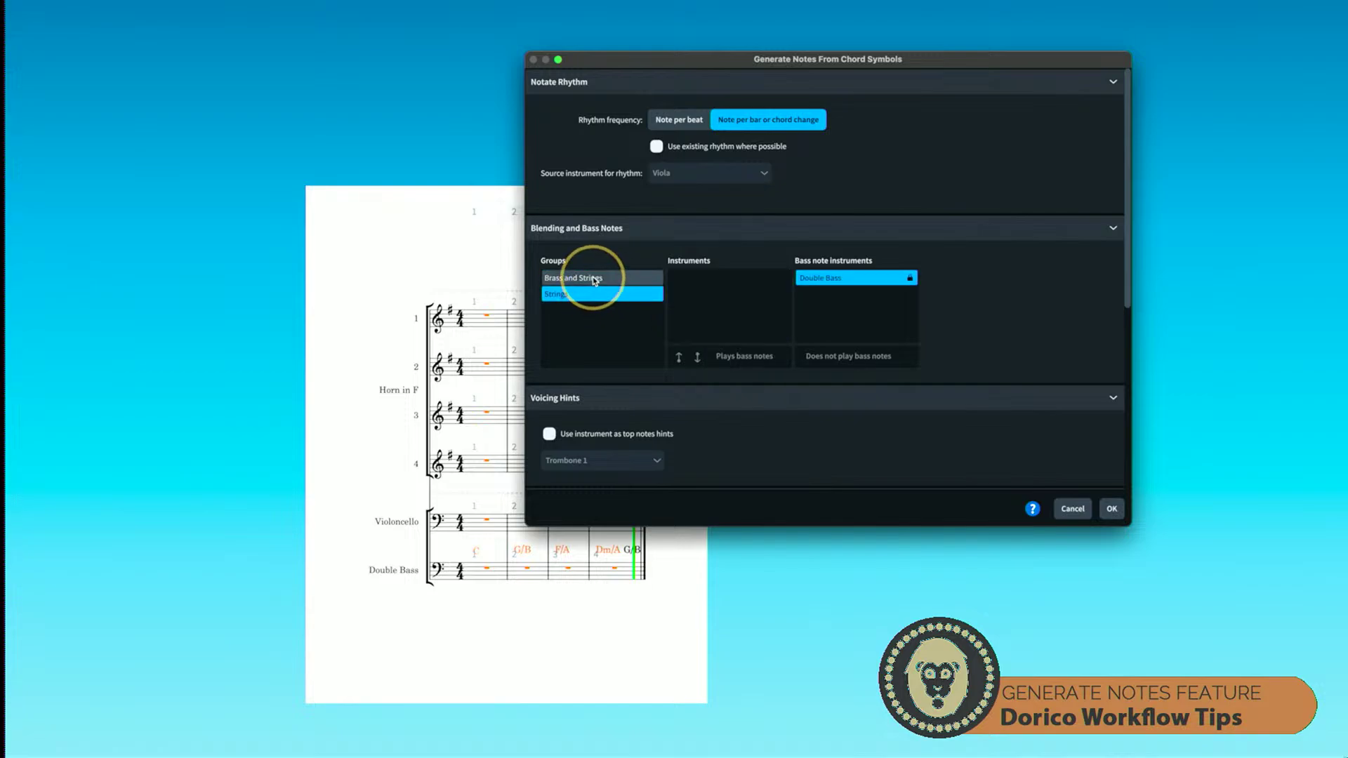
click(595, 278)
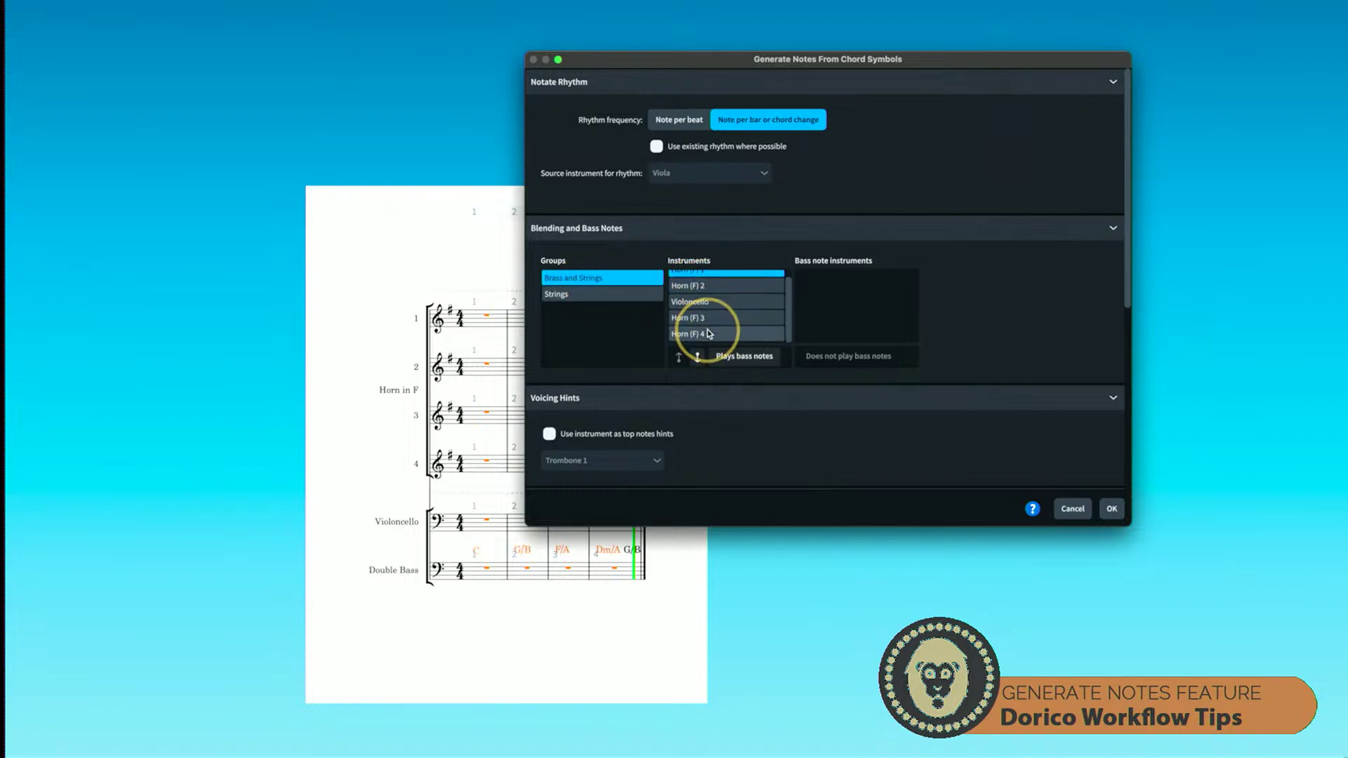
click(597, 294)
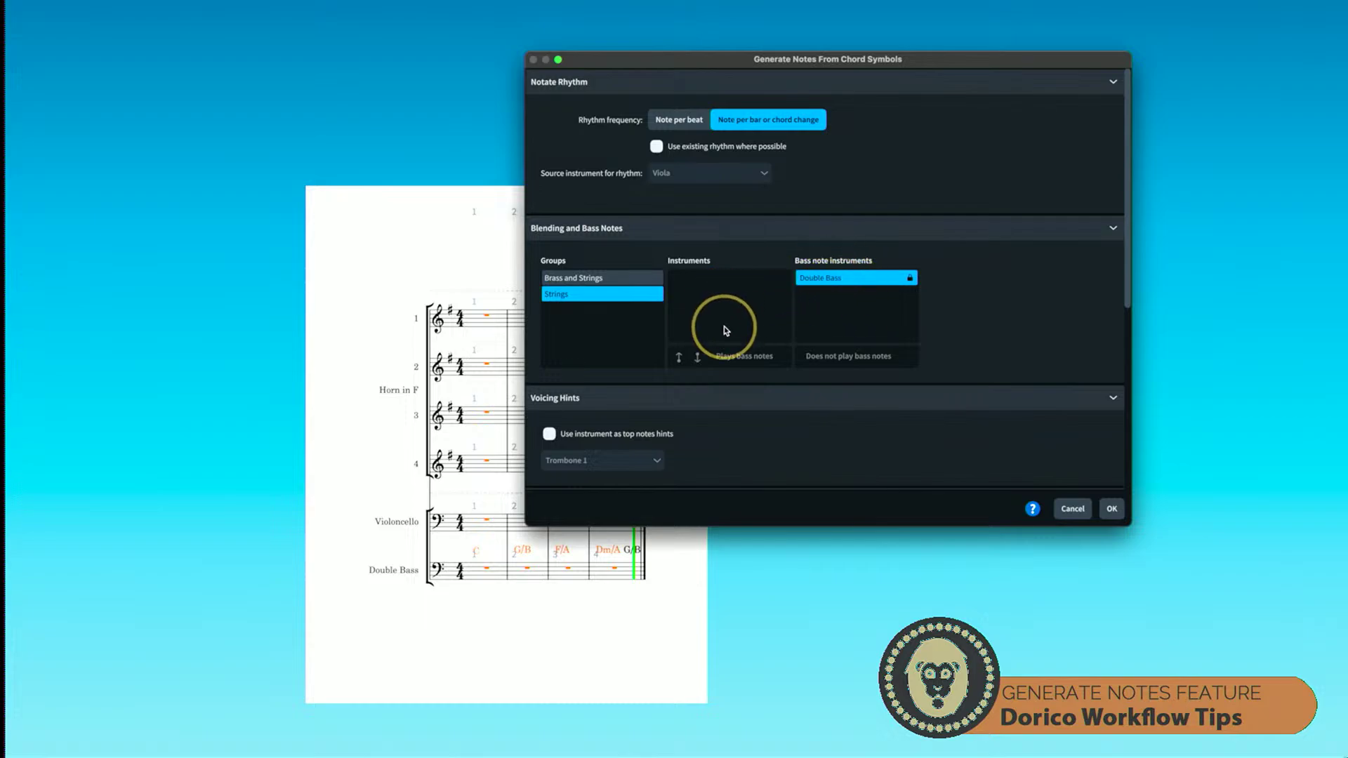
click(608, 286)
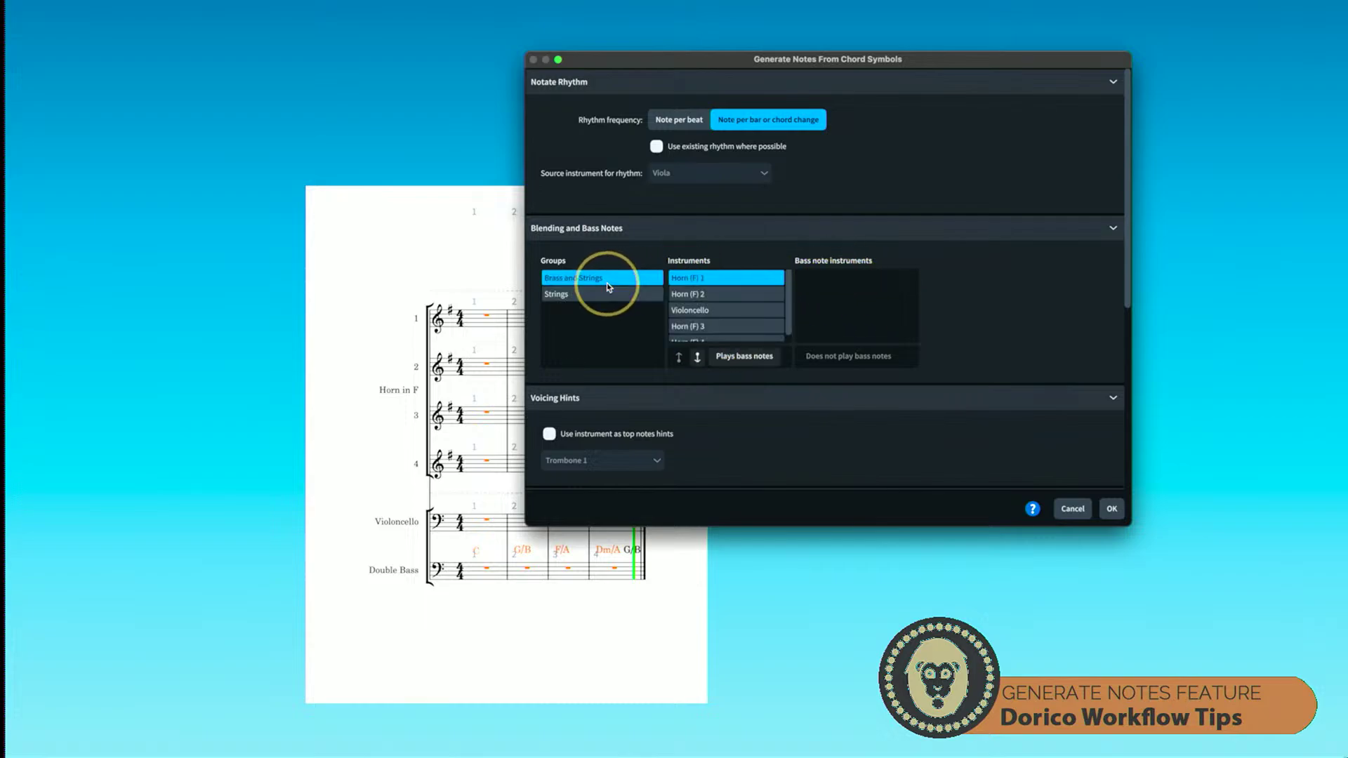
scroll(736, 314, down, 1)
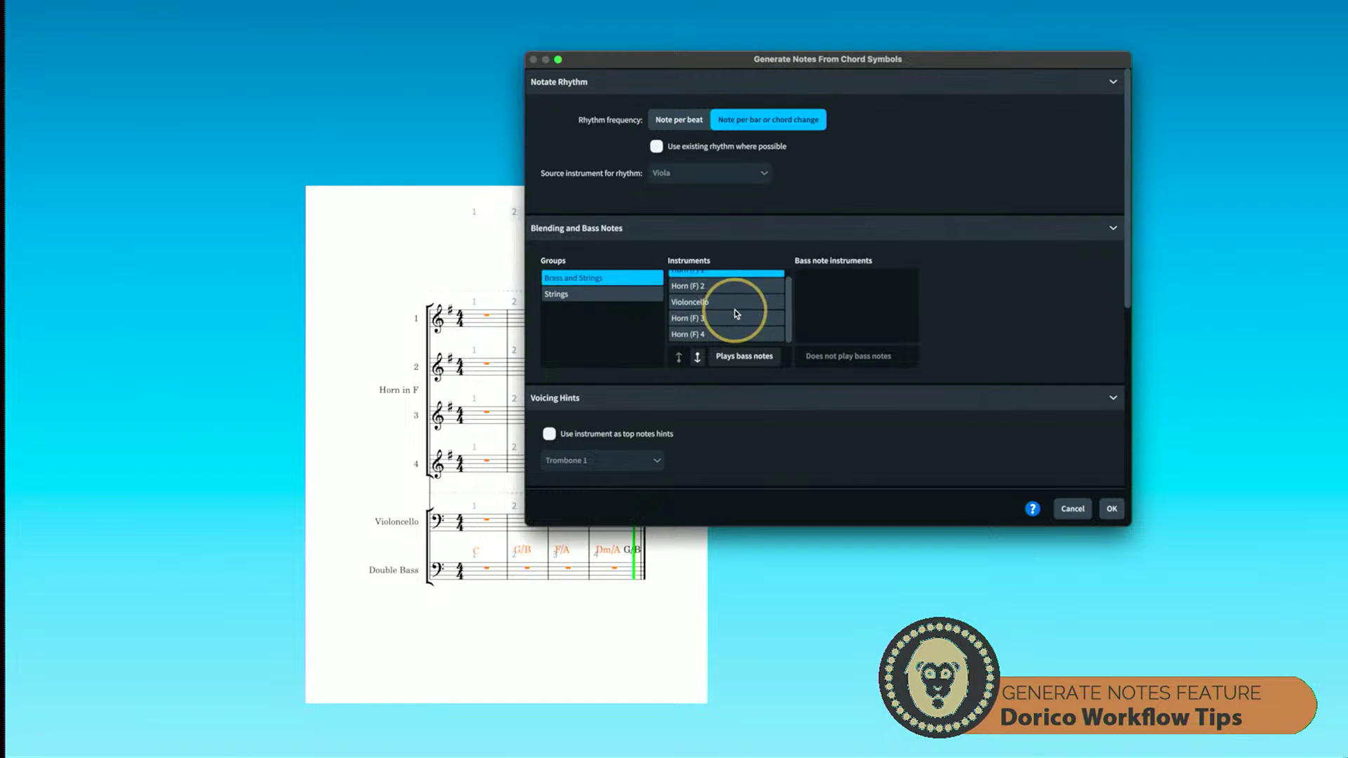
scroll(736, 314, up, 1)
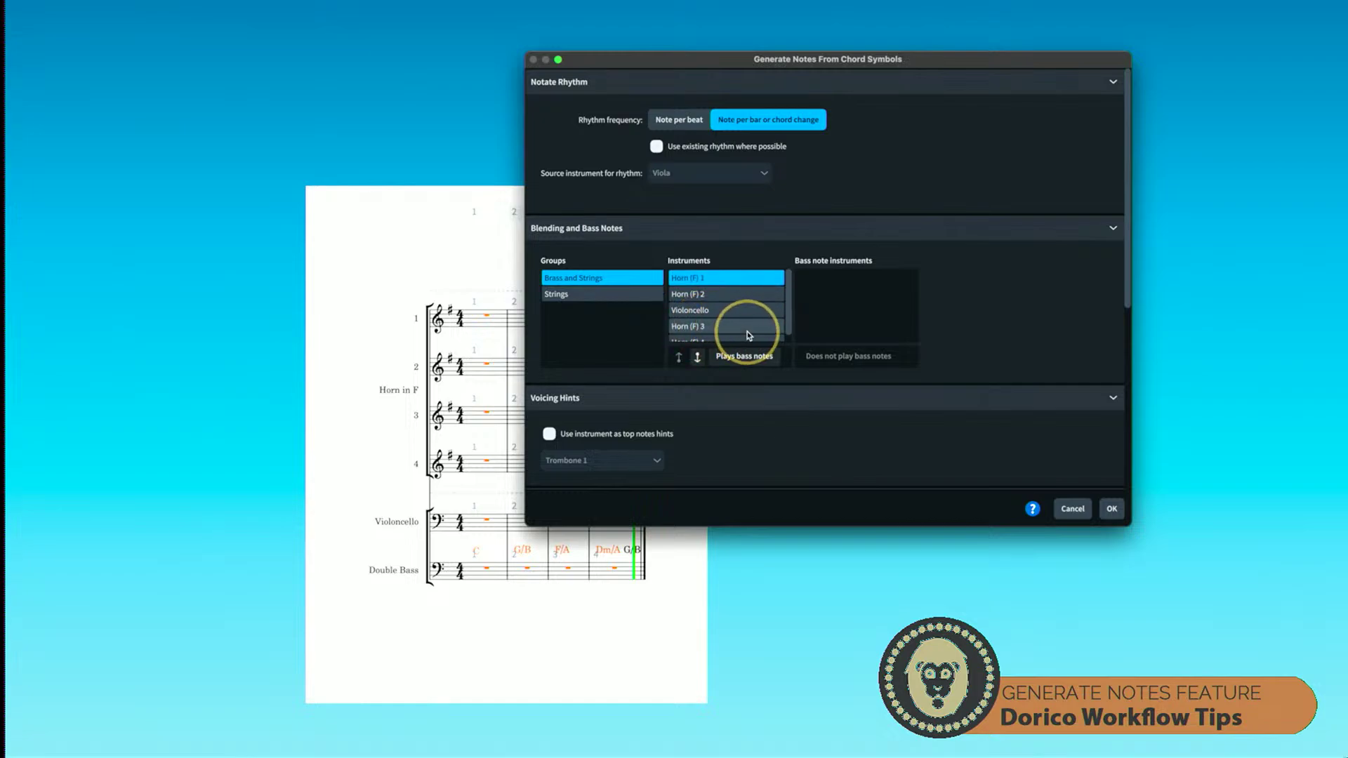
scroll(746, 330, down, 1)
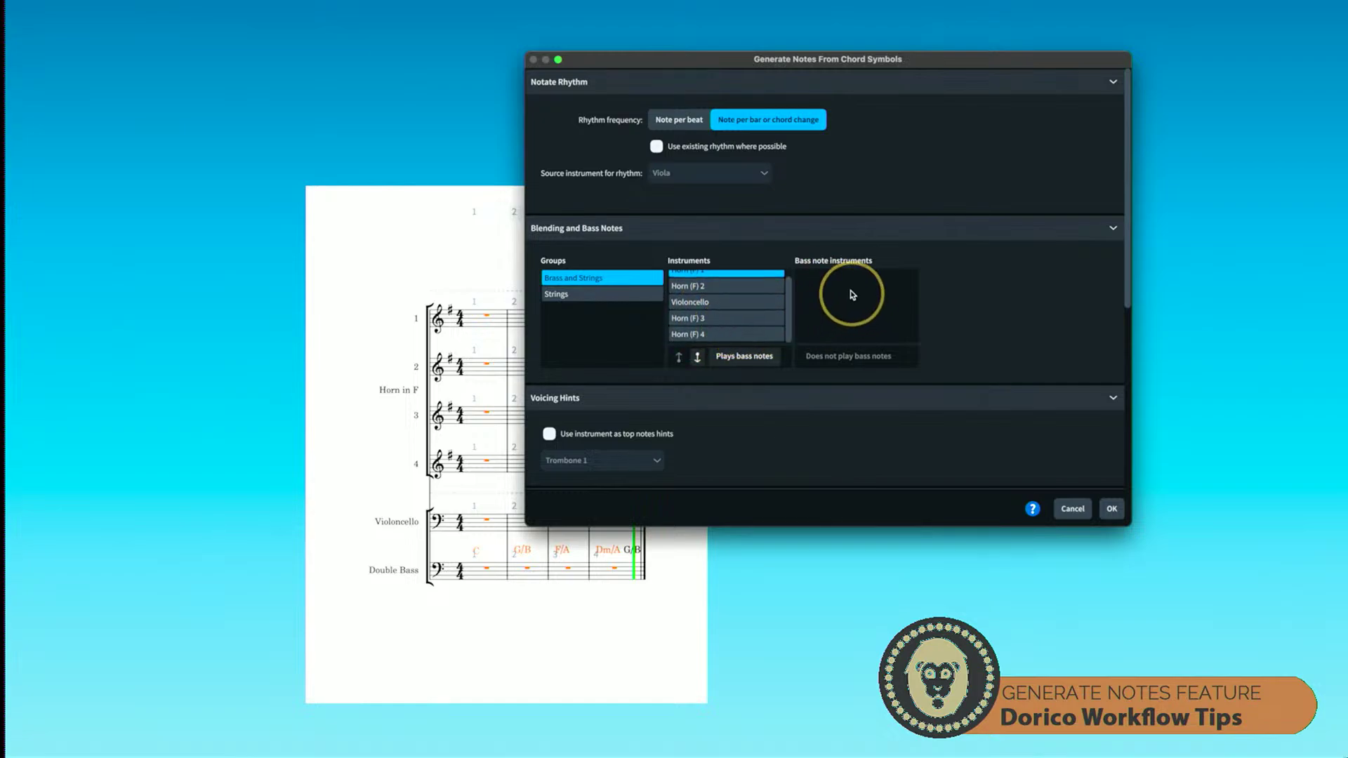
Move Horn (F) 4 to bass-note instruments and back, then generate the horn and string notes.
click(715, 335)
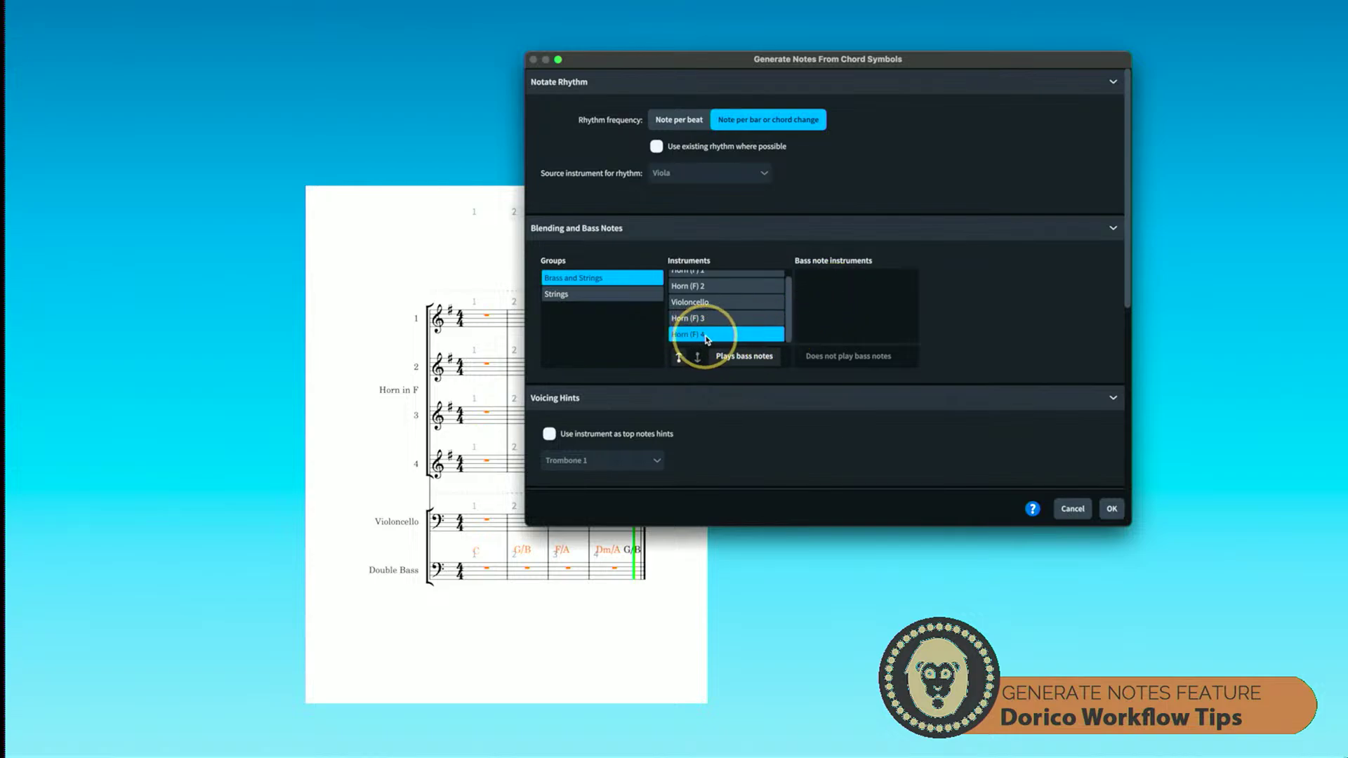
click(740, 357)
click(826, 282)
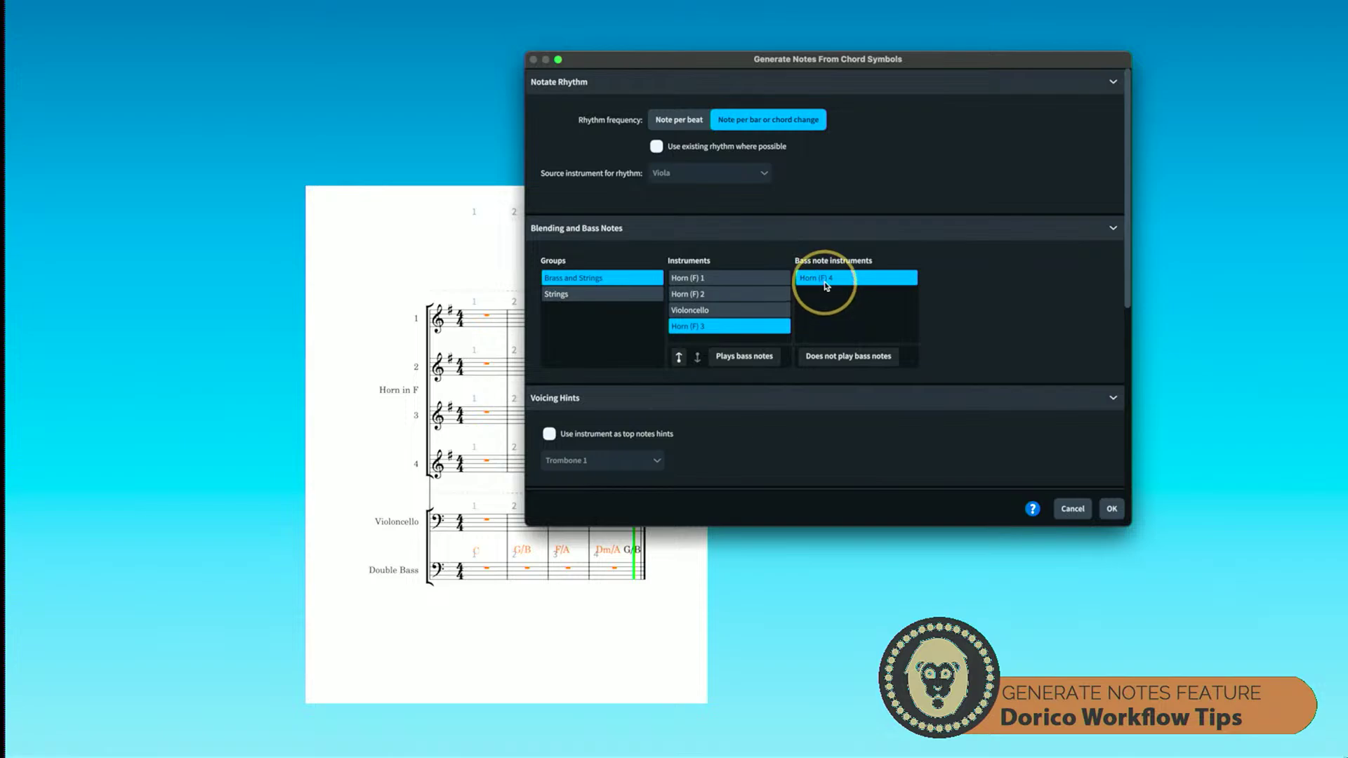
click(834, 360)
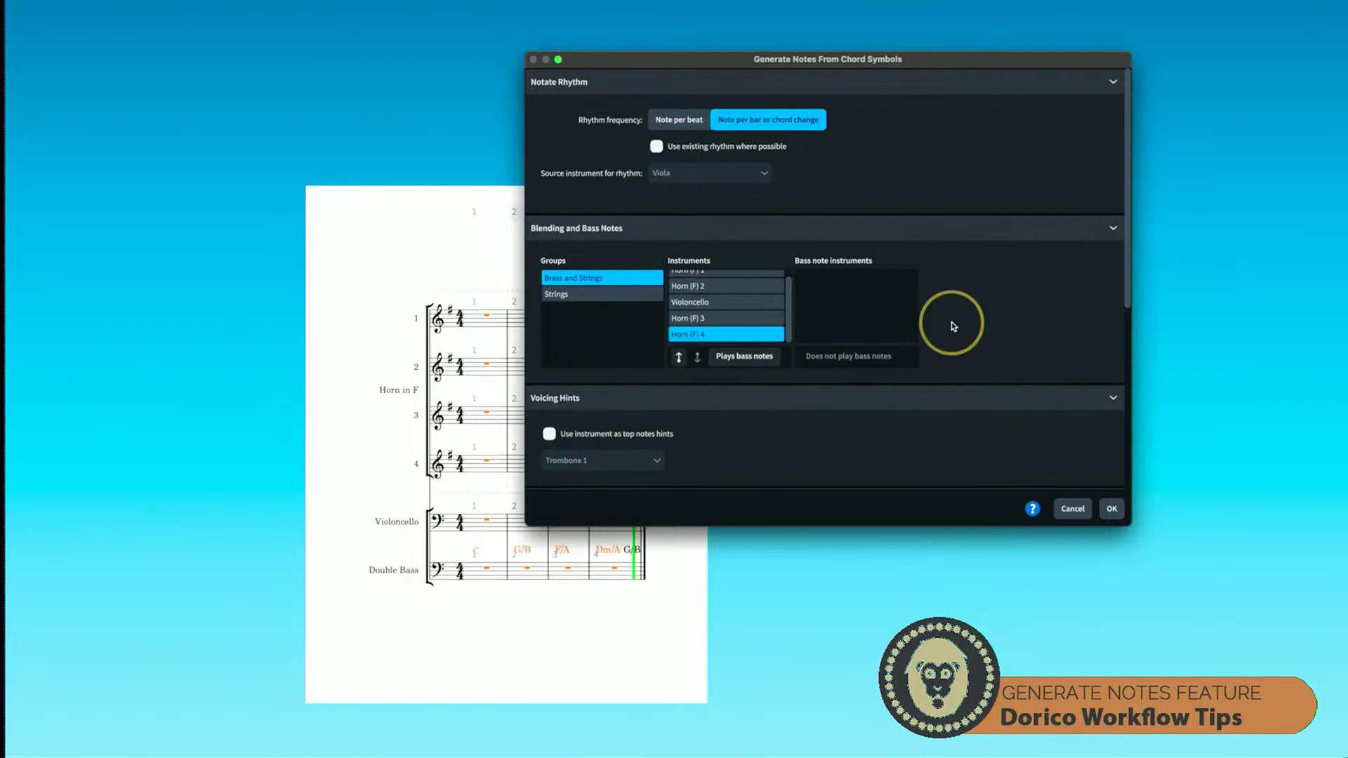
click(1111, 510)
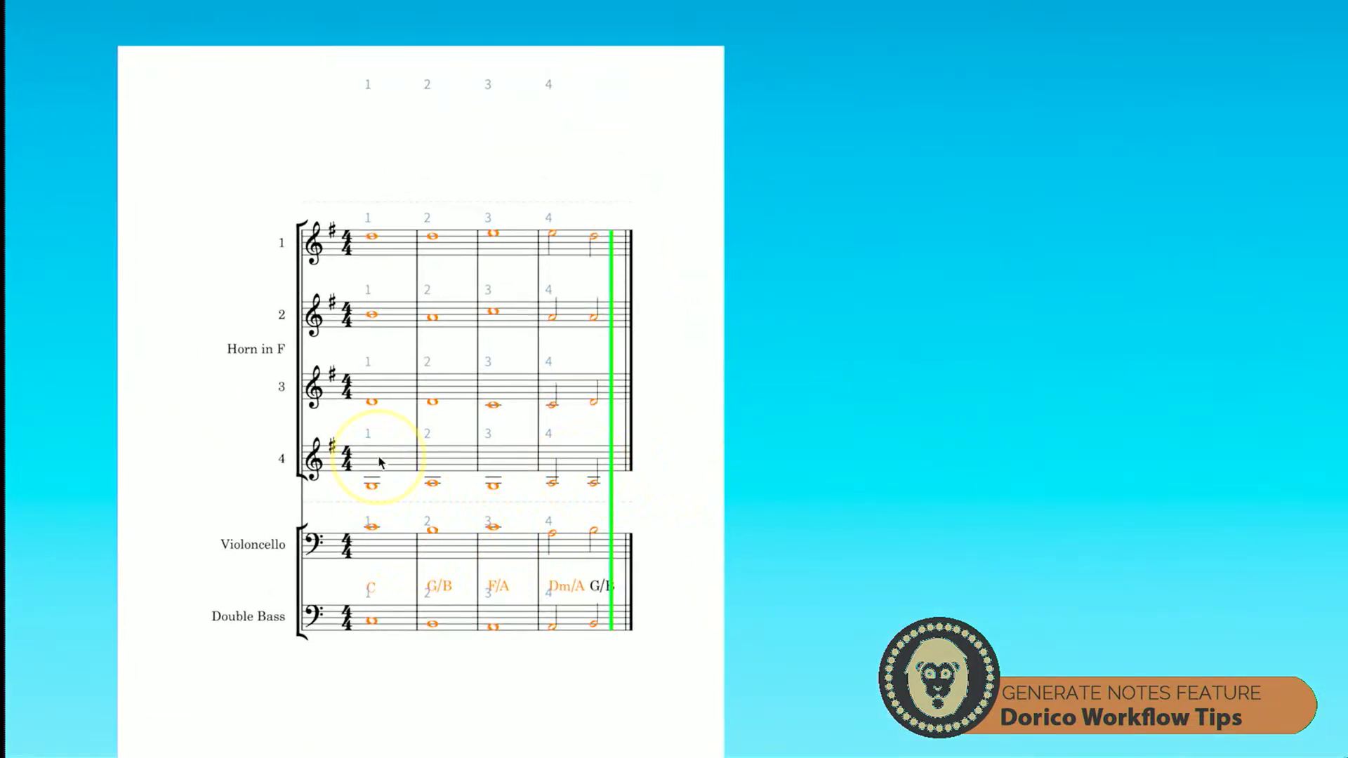
click(371, 403)
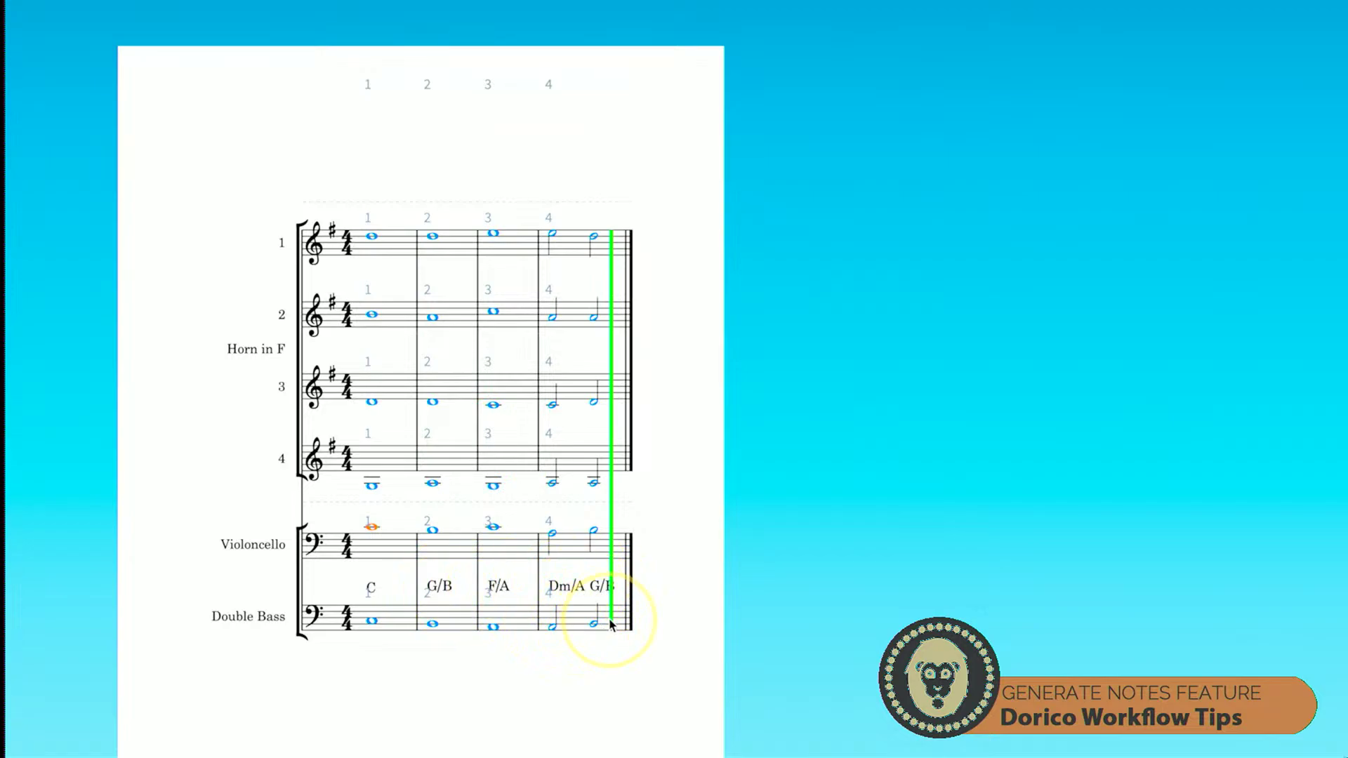
Transpose the Violoncello notes down an octave and Horn 4's bars 1–4 notes up an octave.
shift+click(601, 552)
key(ctrl+alt+Down)
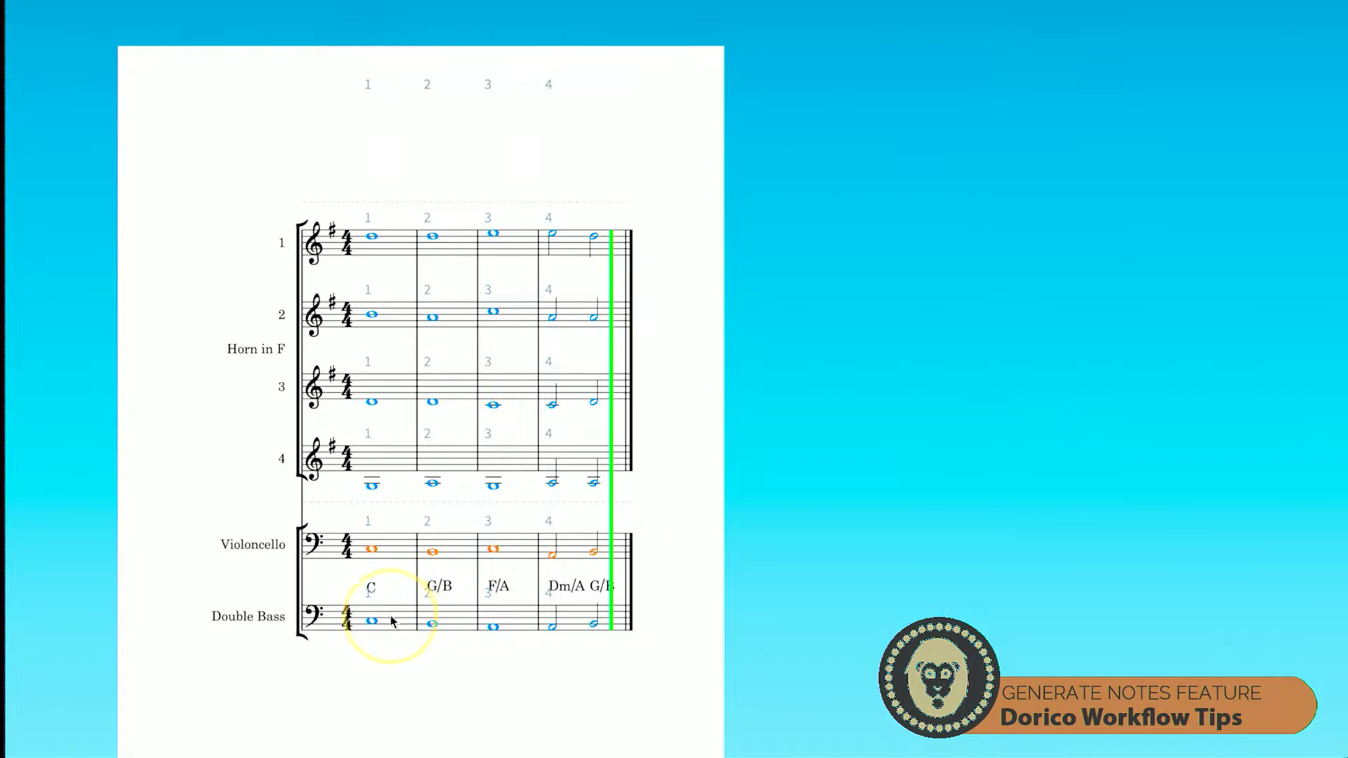
click(406, 464)
key(ctrl+alt+Up)
click(452, 467)
shift+click(584, 463)
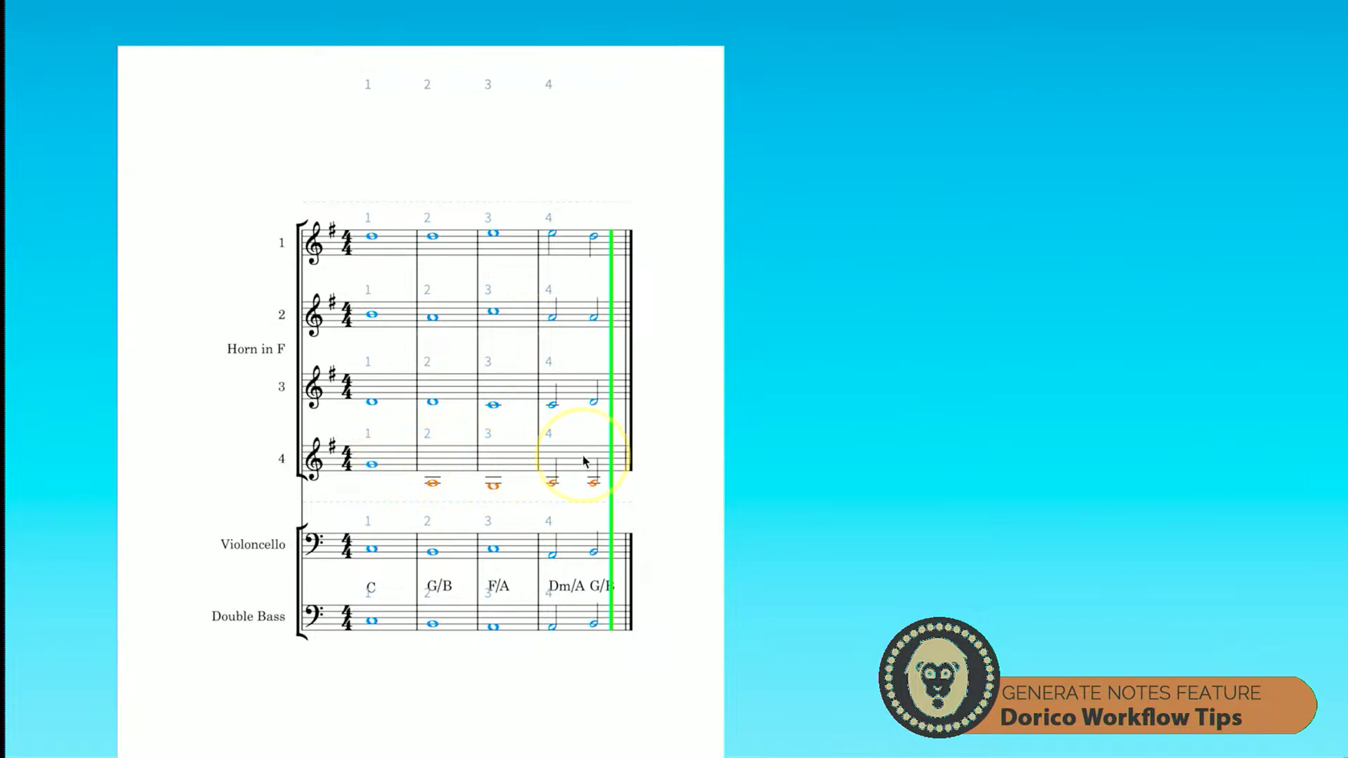
key(ctrl+alt+Up)
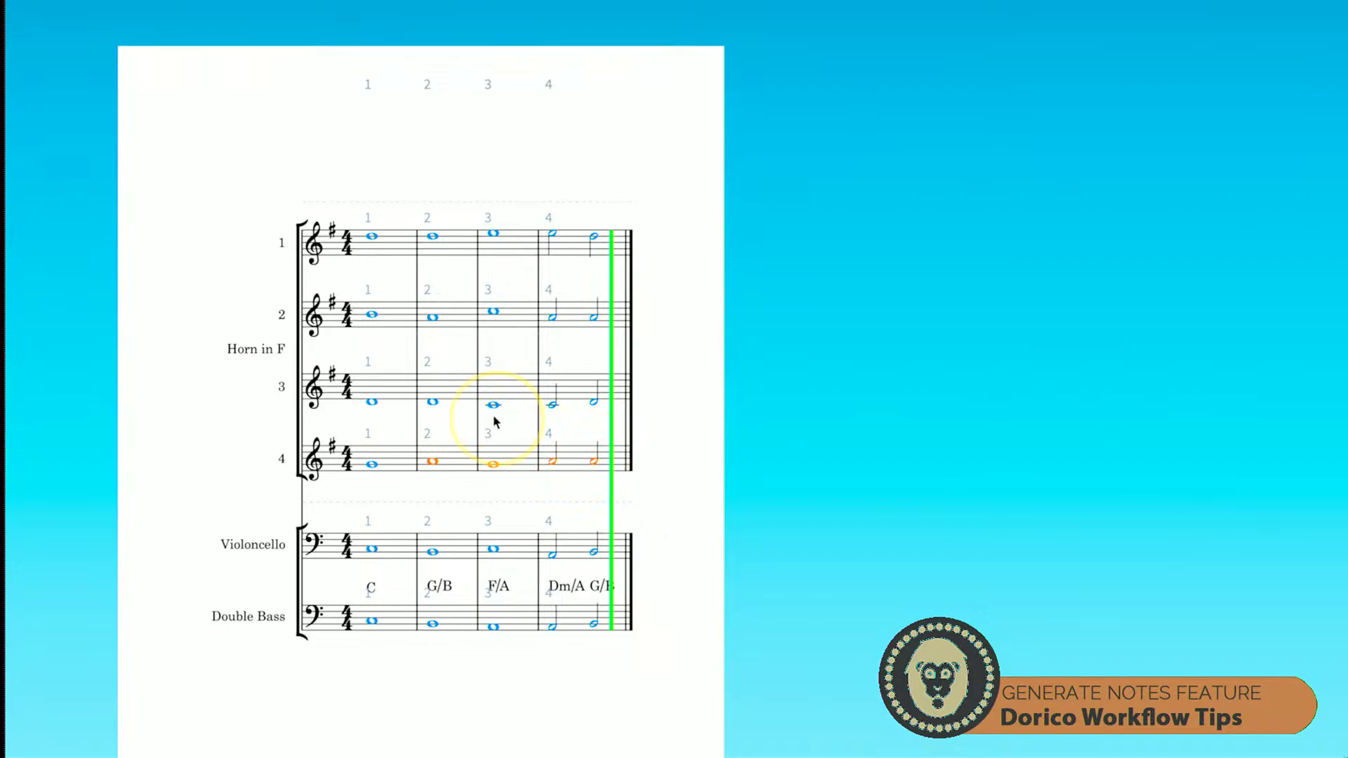
Raise all Horn 3 notes in bars 1–4 an octave.
click(372, 236)
click(379, 393)
shift+click(598, 383)
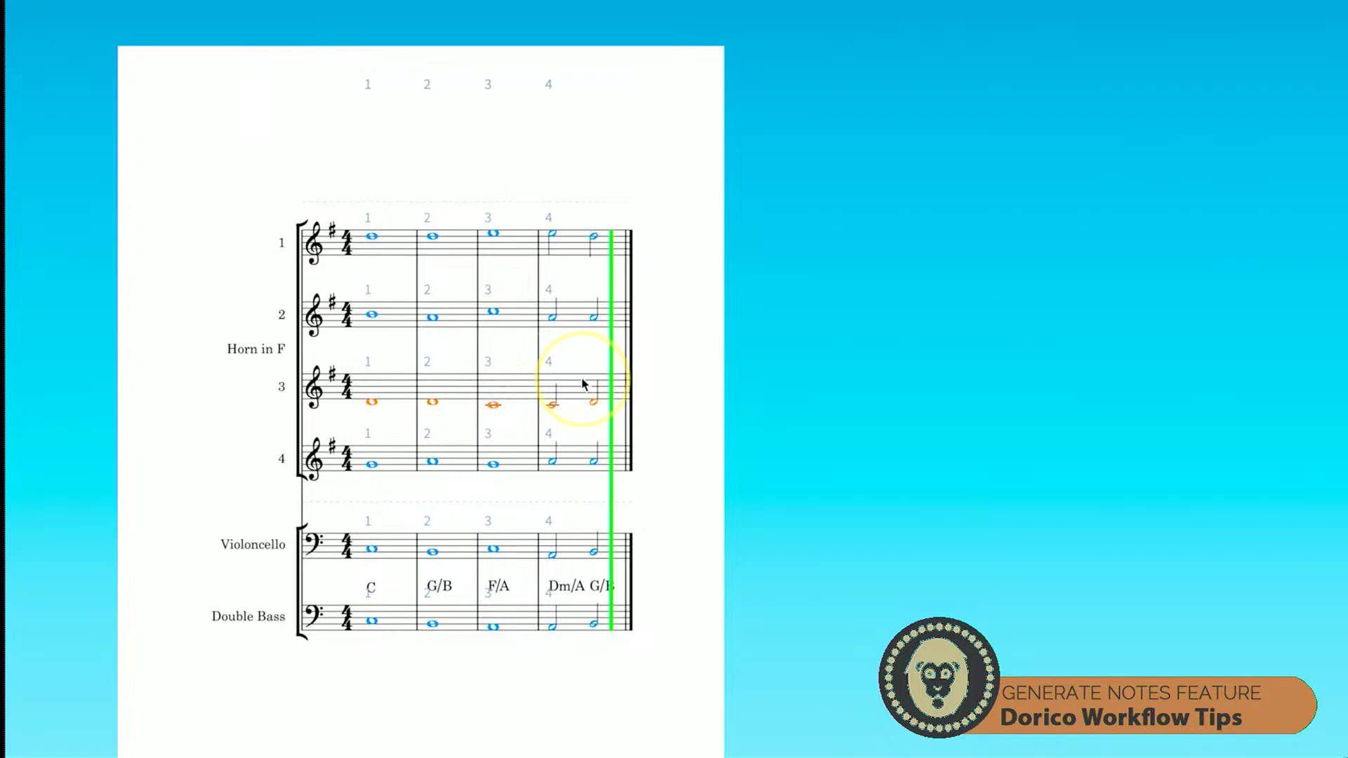
key(ctrl+alt+Up)
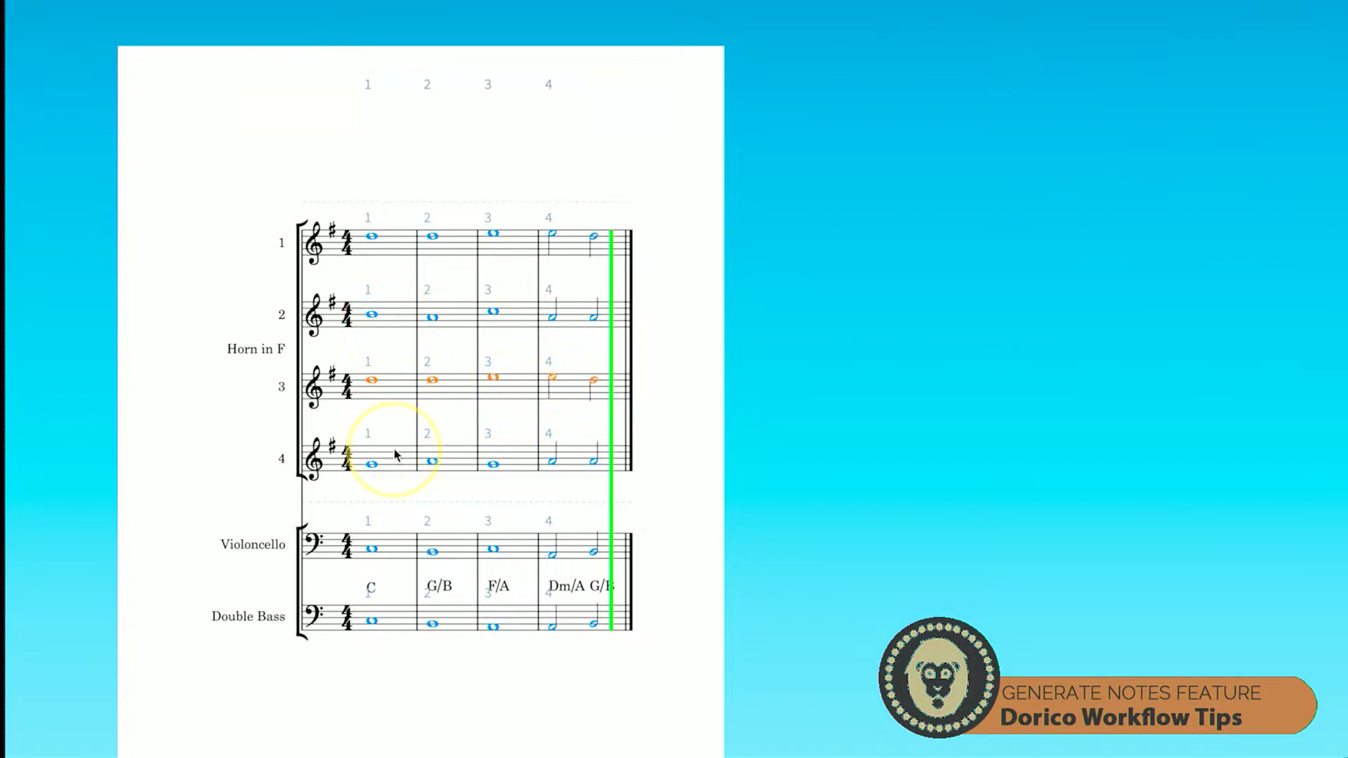
Delete Horn 2's notes in bars 1–4 and paste Horn 4's line in their place.
click(394, 322)
shift+click(577, 322)
key(Delete)
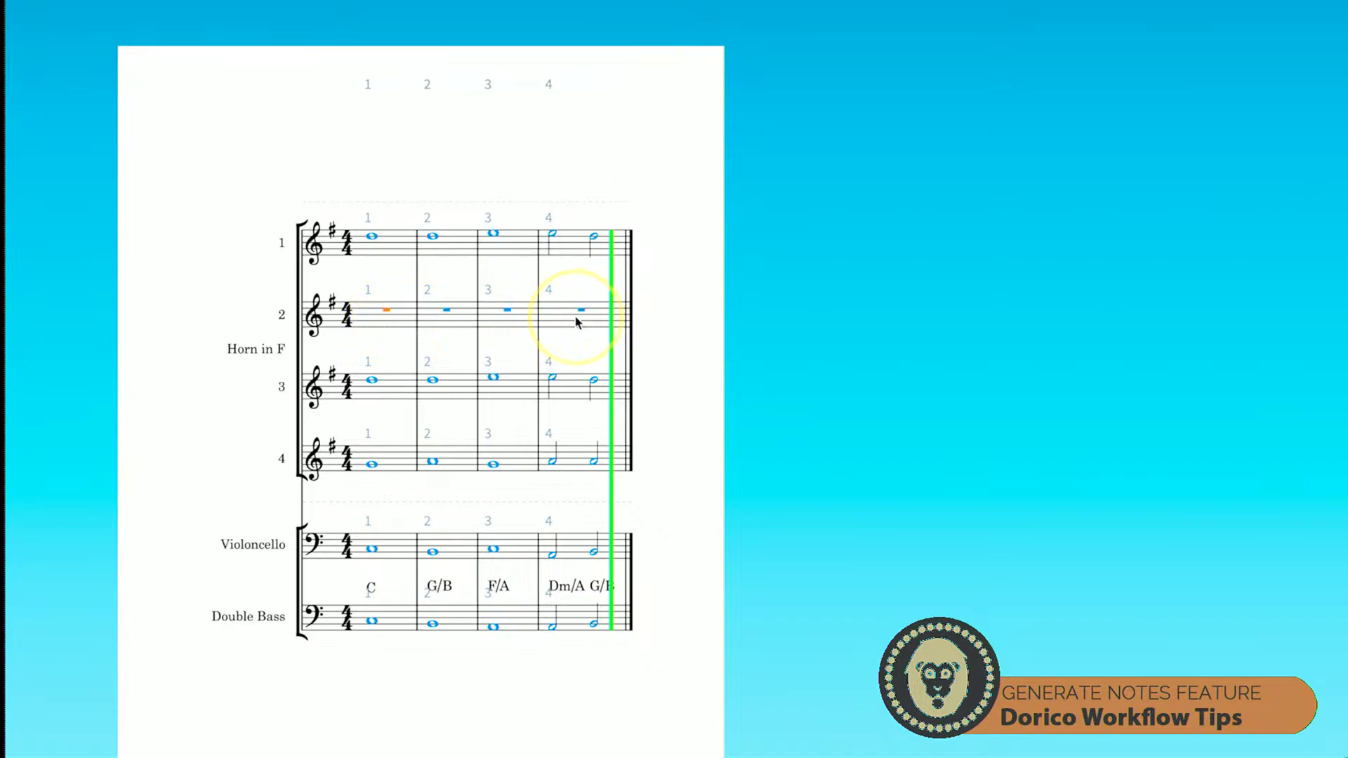
click(372, 464)
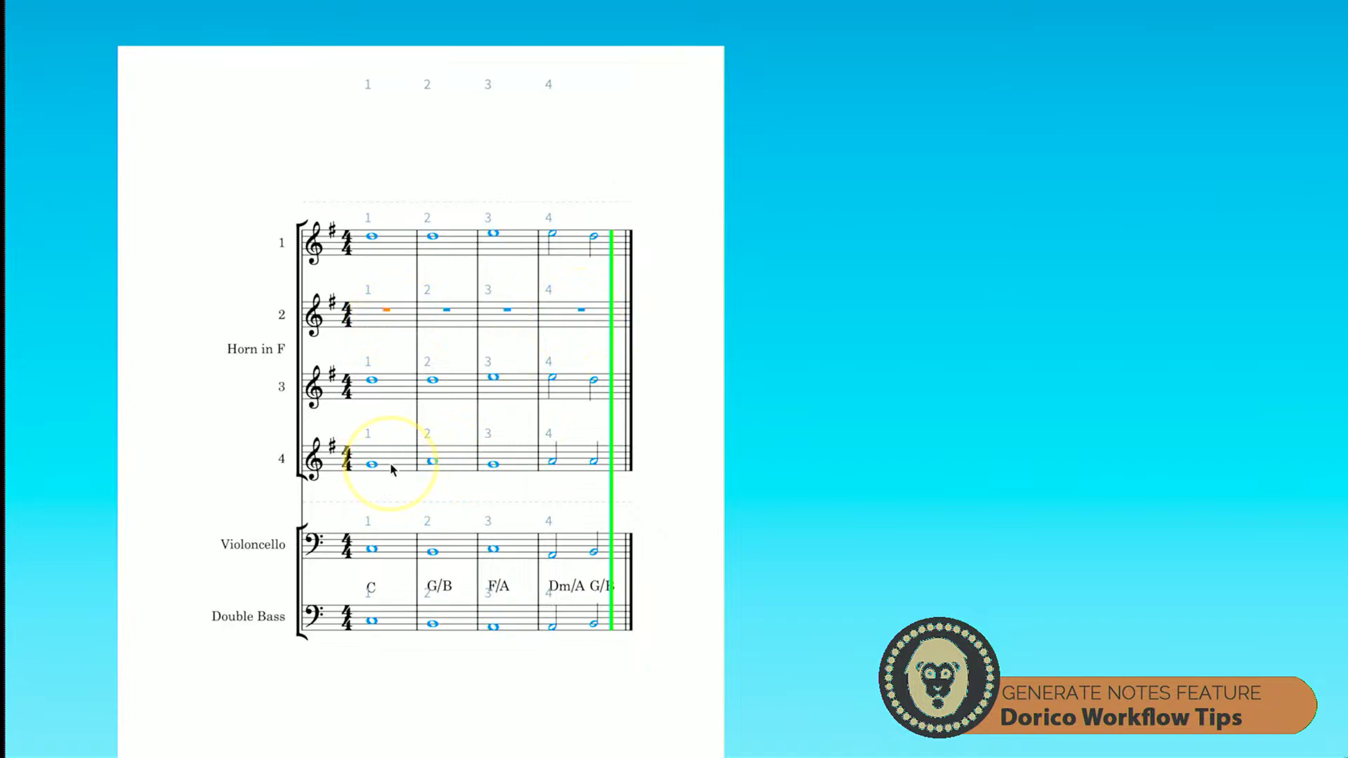
shift+click(572, 462)
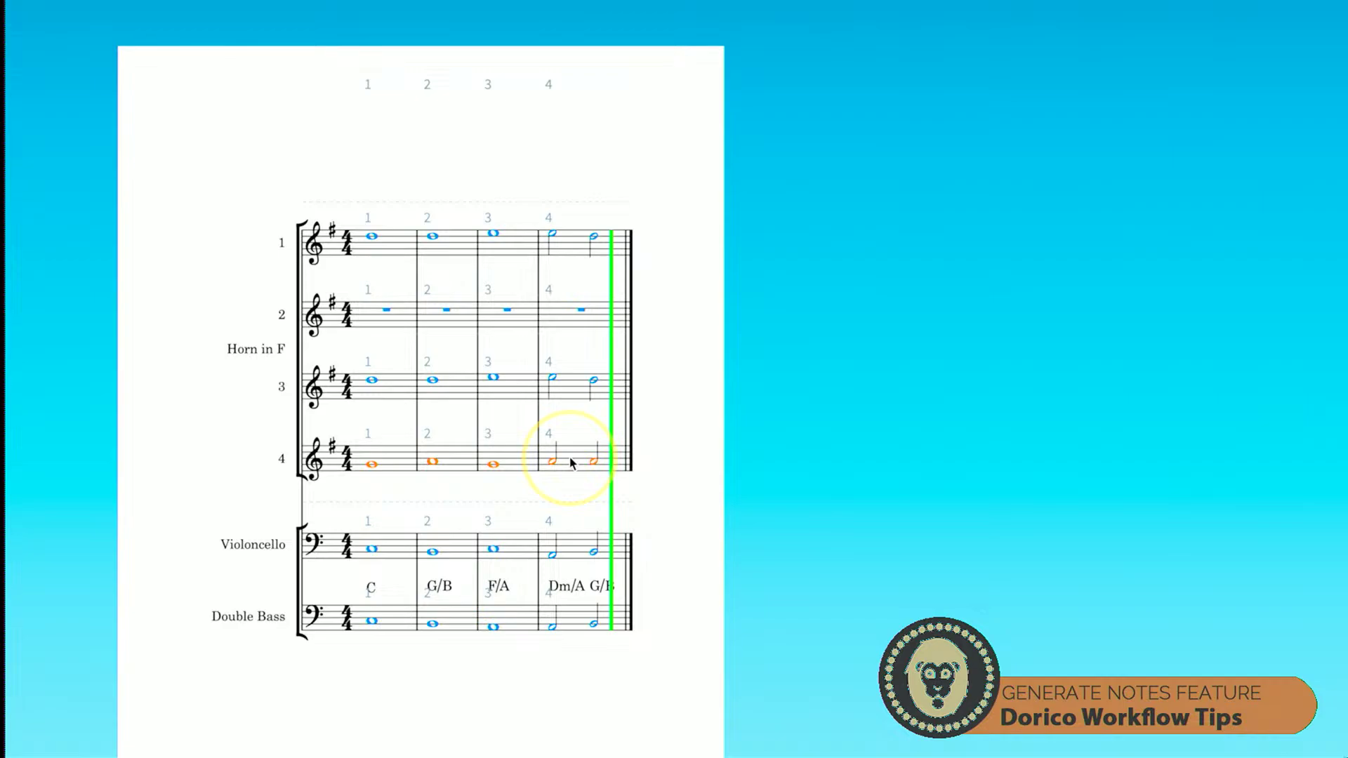
click(385, 314)
key(ctrl+v)
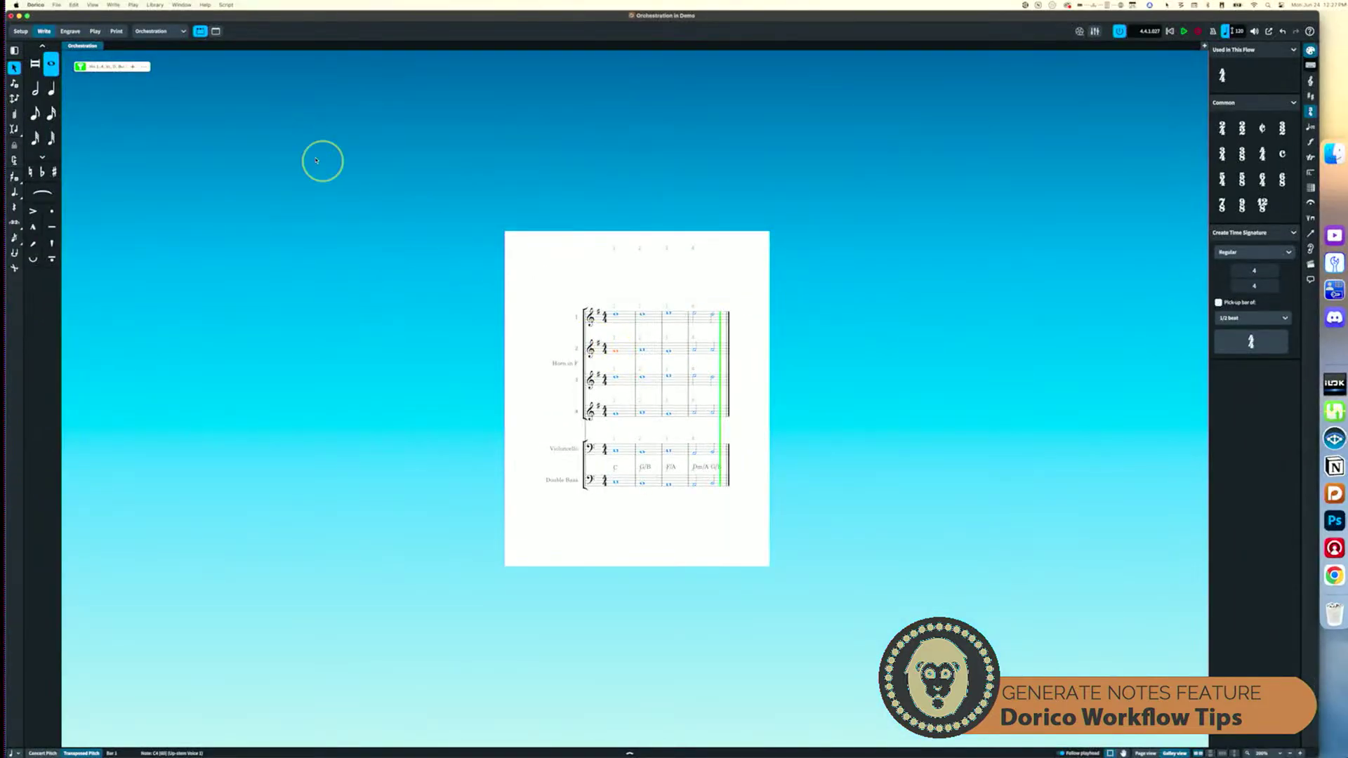
Return to the full Orchestration score showing all instruments and play it from bar 1.
click(81, 67)
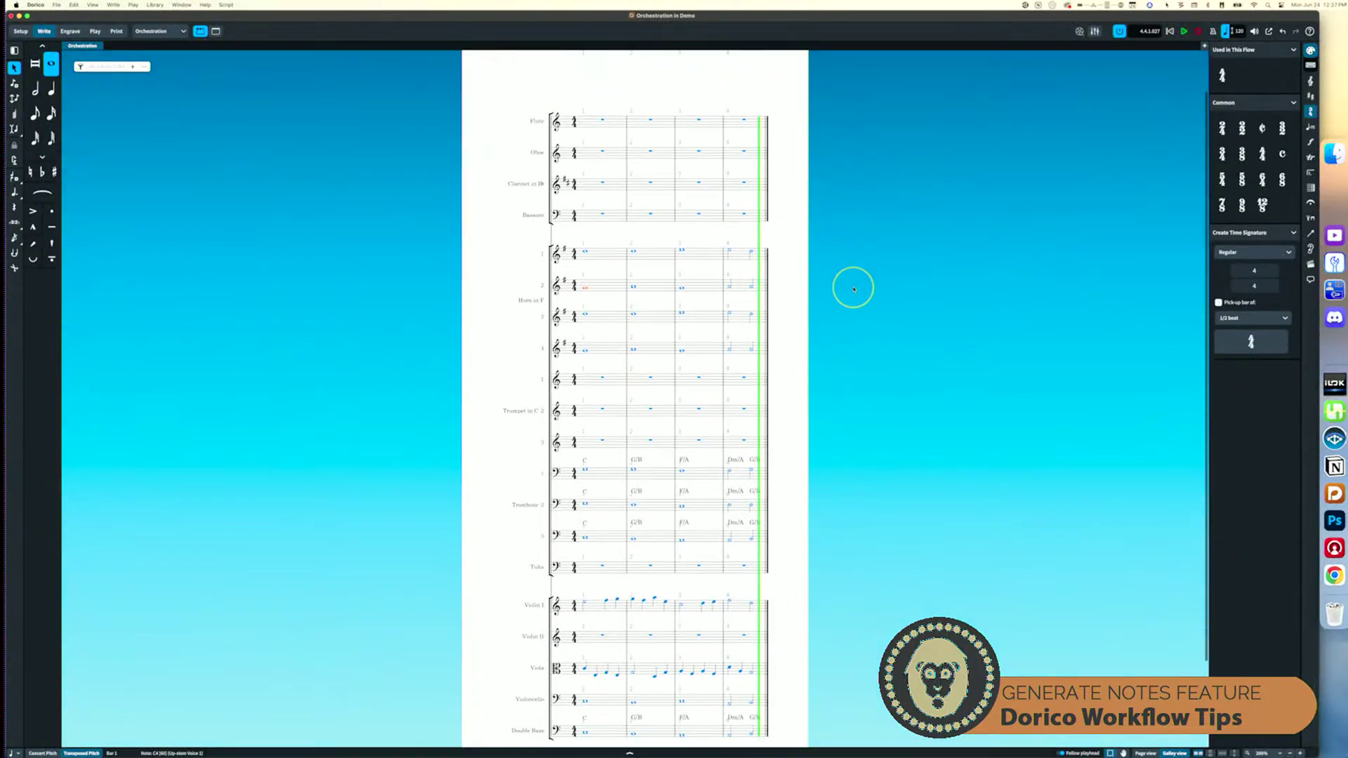
key(space)
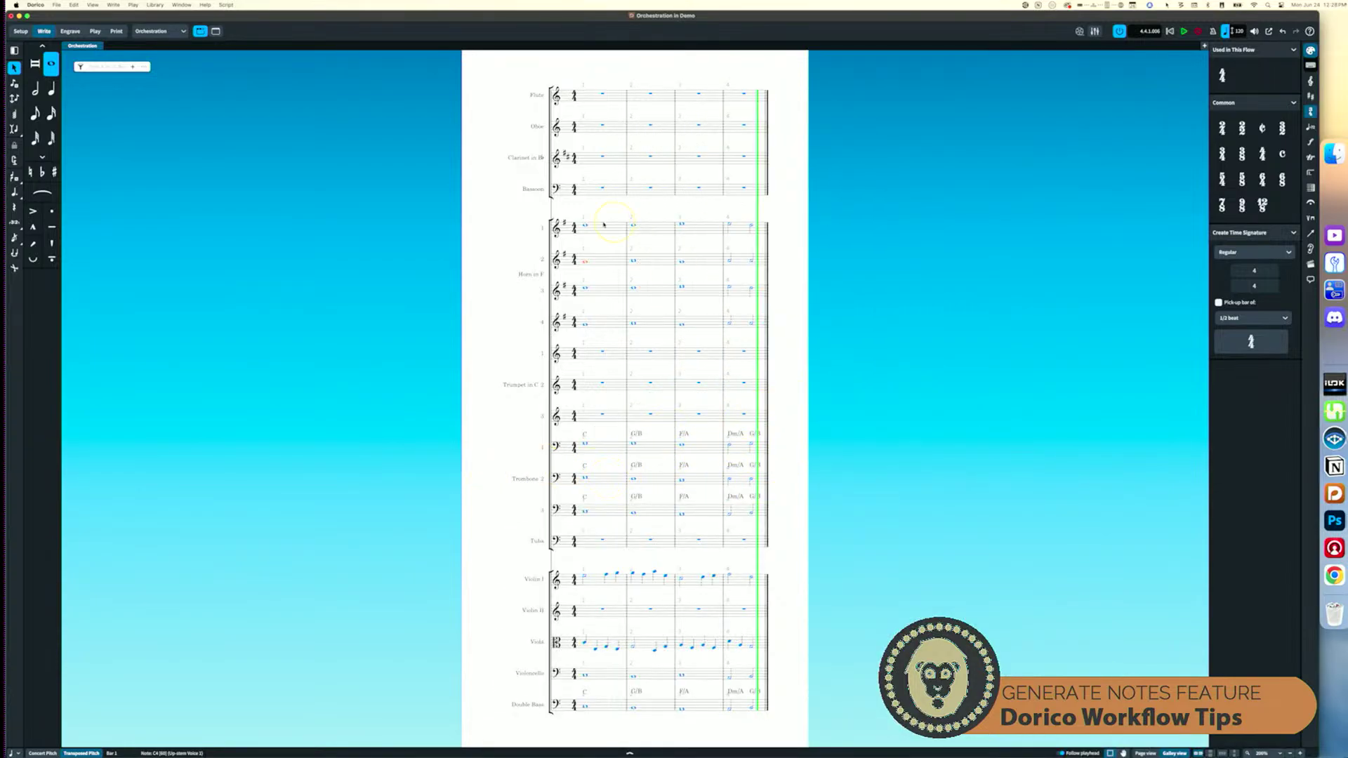
scroll(603, 626, down, 2)
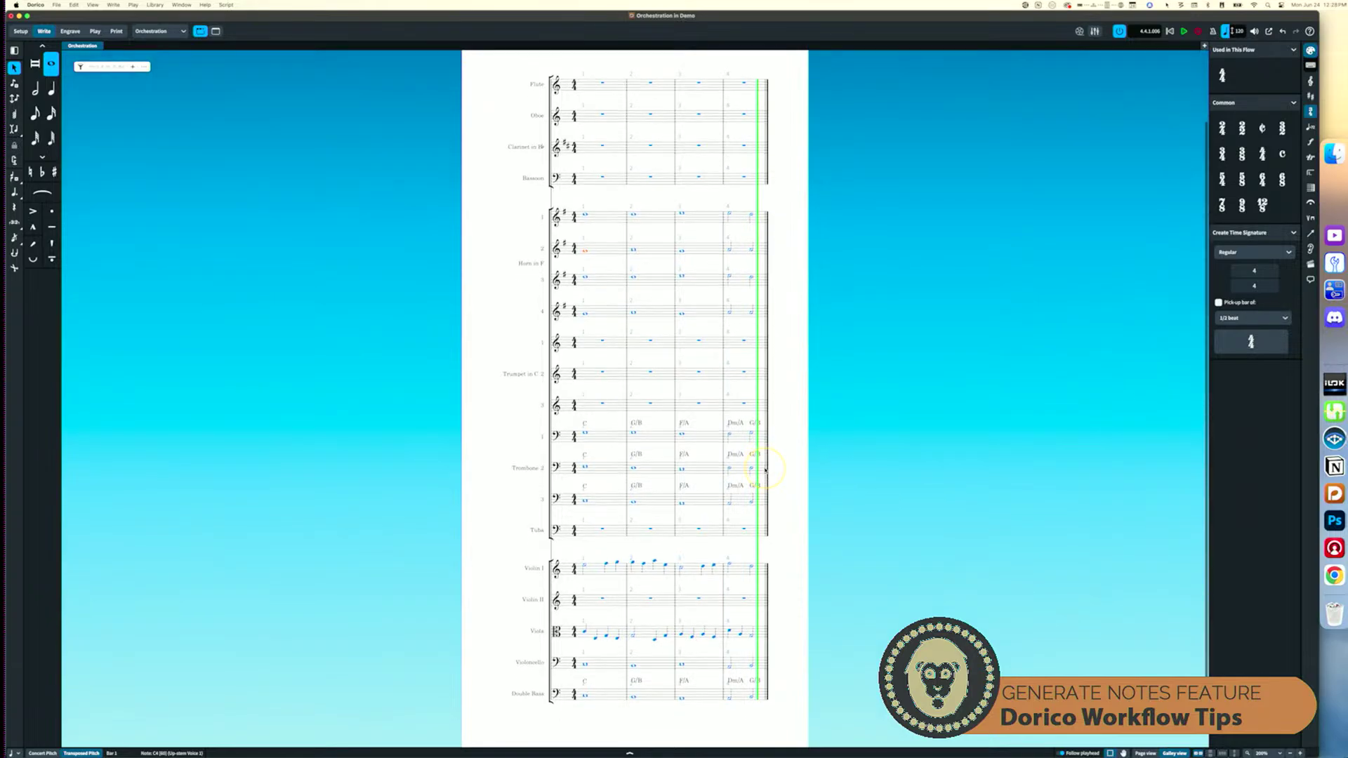
Paste the Violin I bar 1 rhythm into the Clarinet's bar 1.
drag(603, 626, 661, 625)
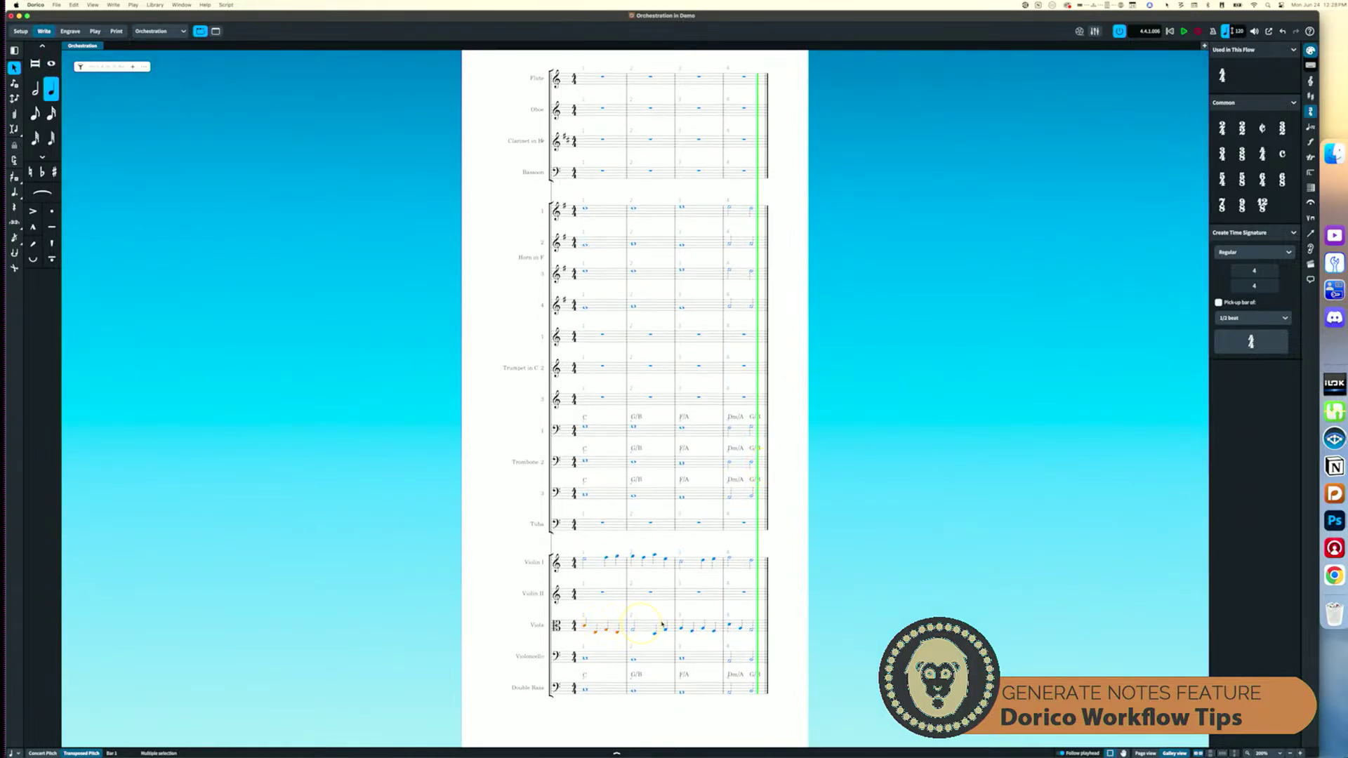
shift+click(748, 624)
click(586, 246)
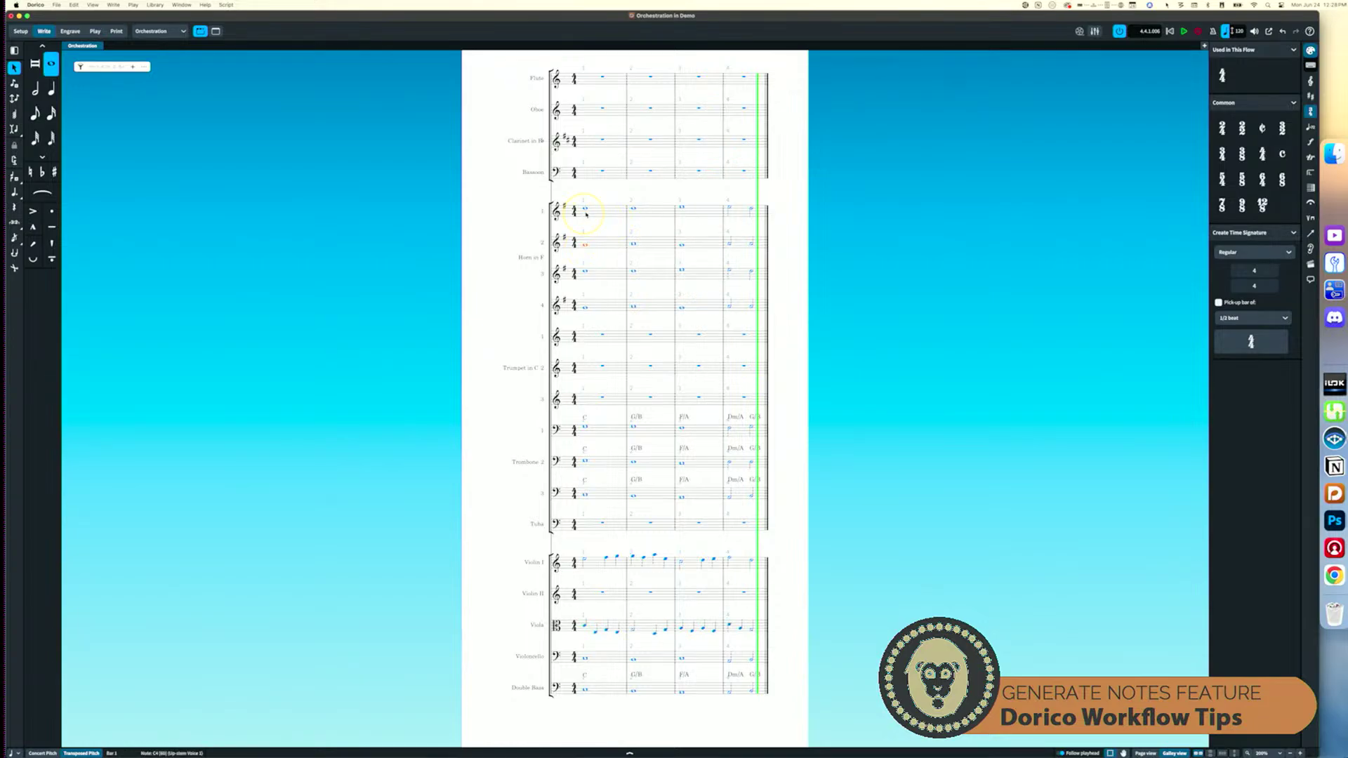
shift+click(613, 566)
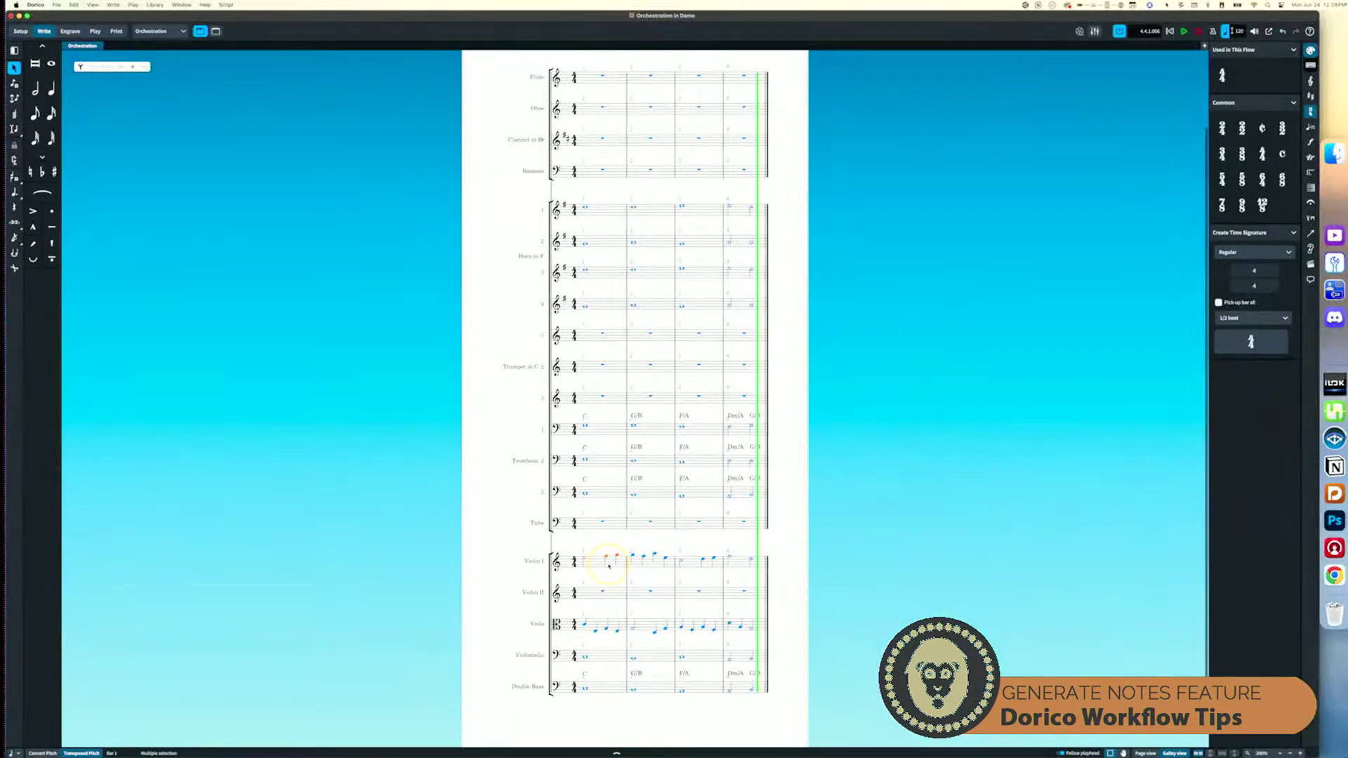
click(592, 142)
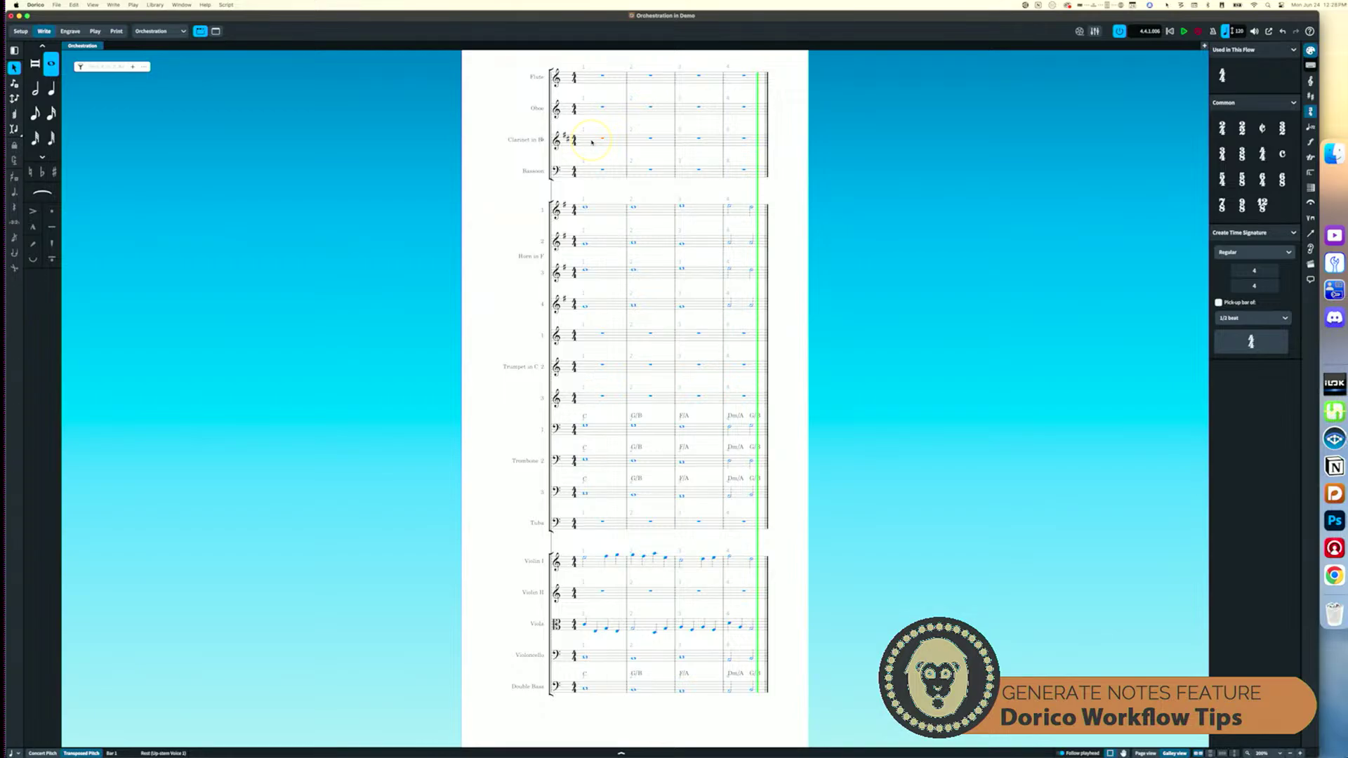
key(super+v)
Generate flute, oboe, clarinet and bassoon notes for bars 1–4 using the Clarinet (B Flat) rhythm.
shift+click(759, 184)
right_click(652, 139)
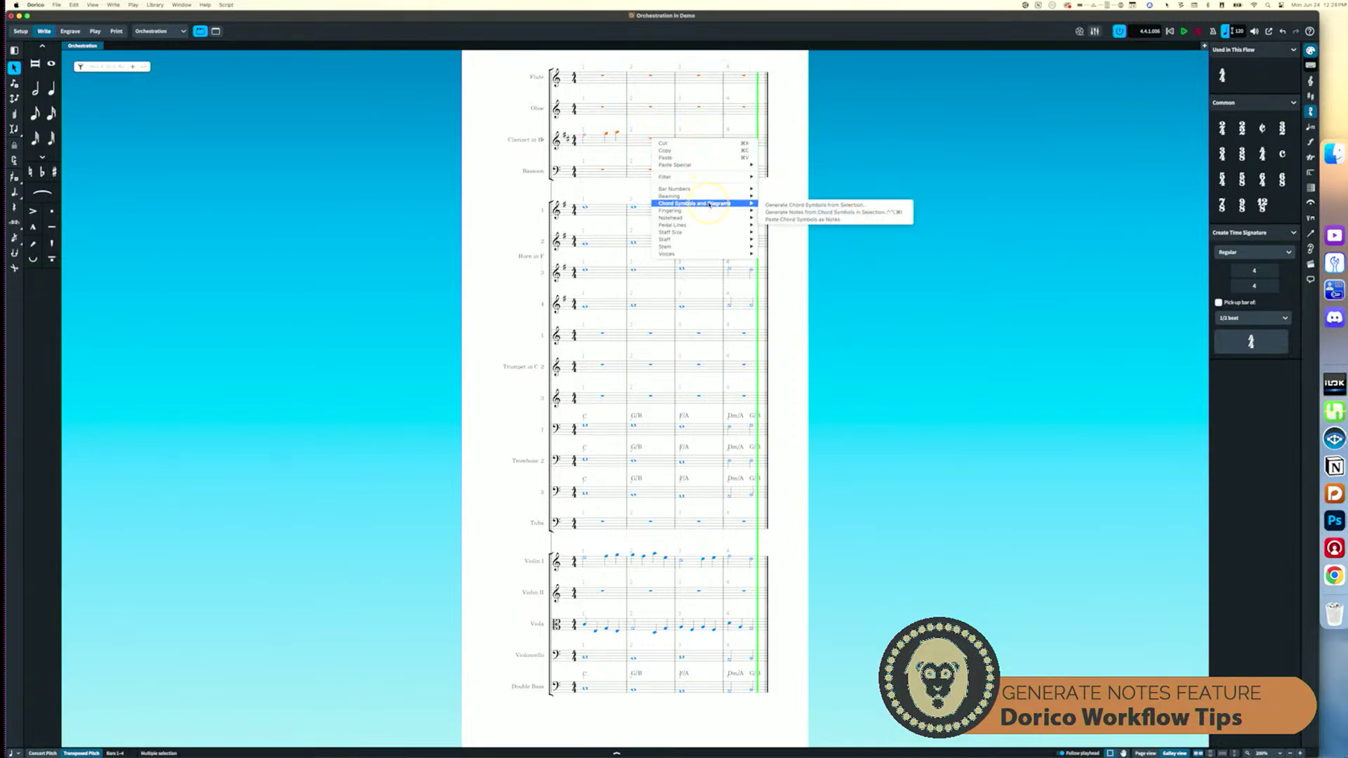
mouse_move(746, 204)
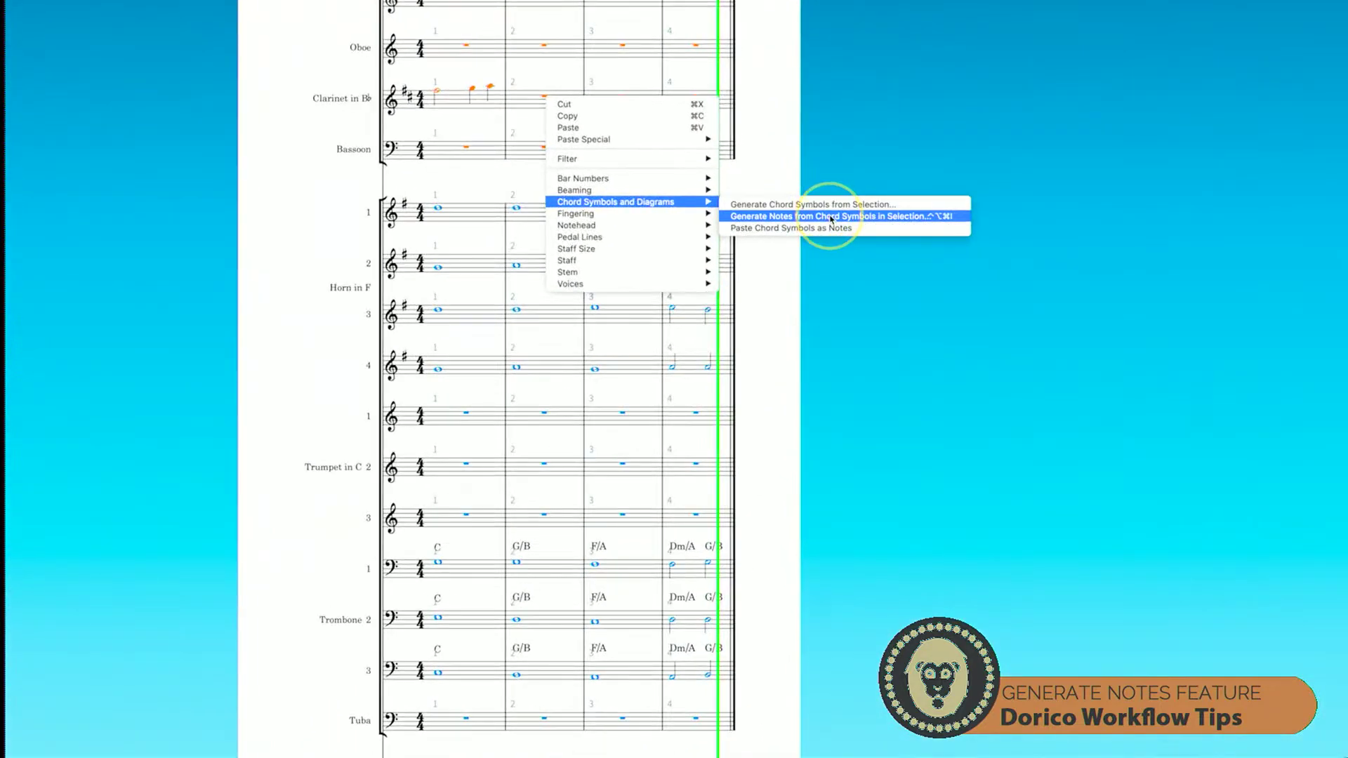
click(826, 213)
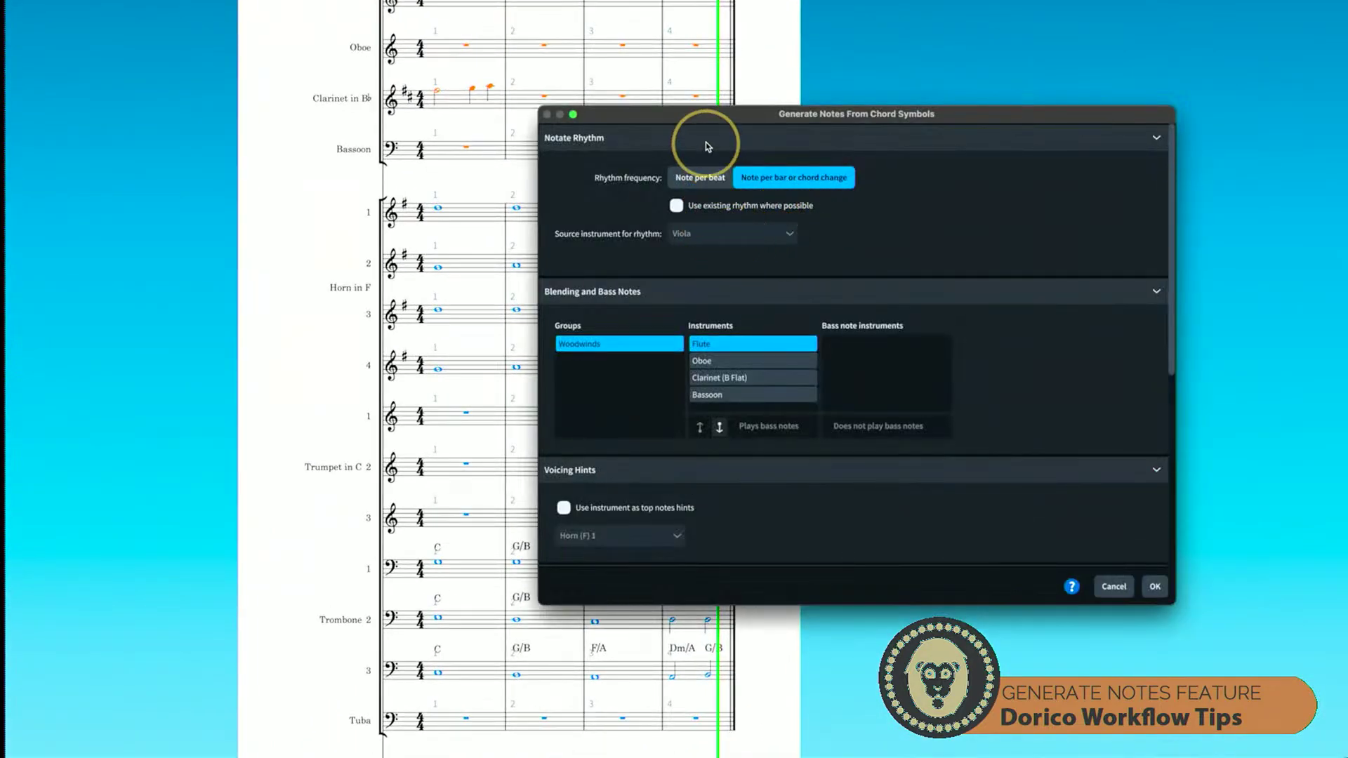
drag(702, 121, 806, 179)
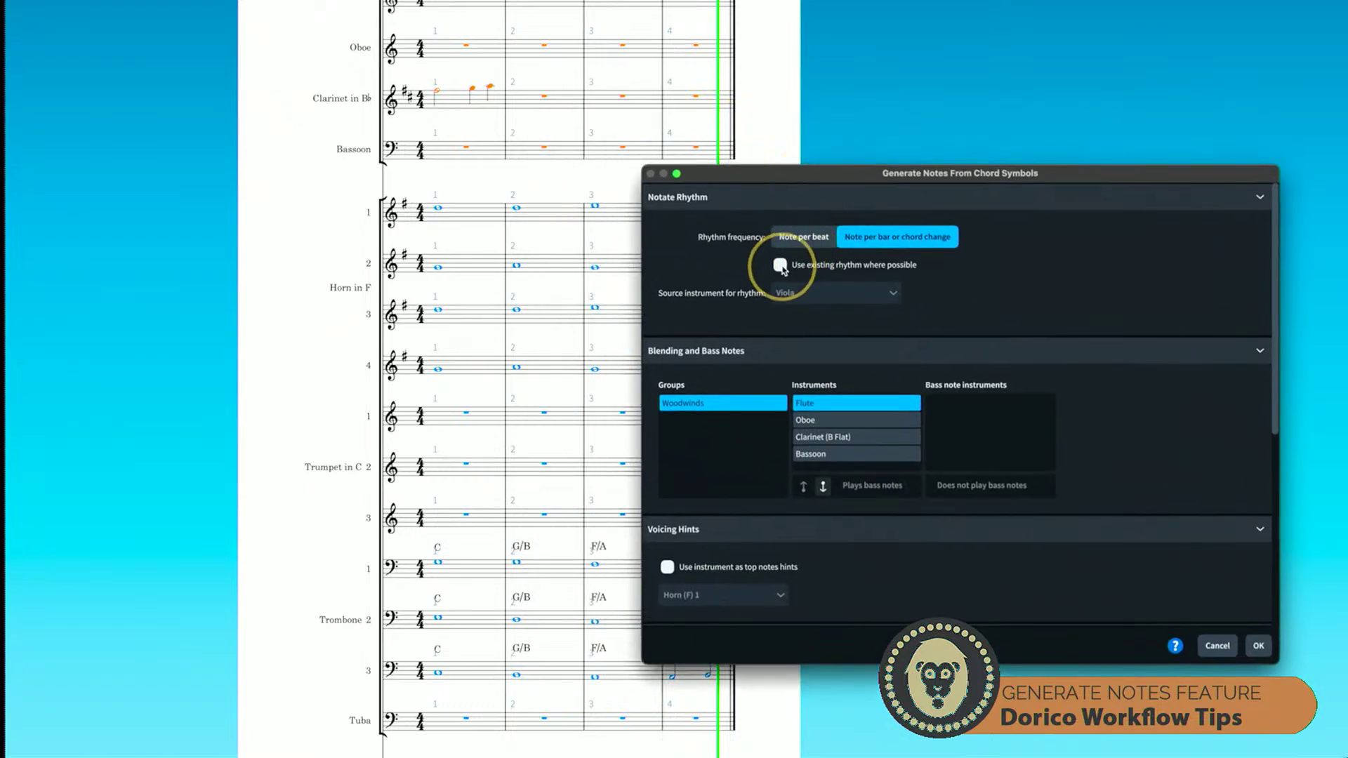
click(779, 265)
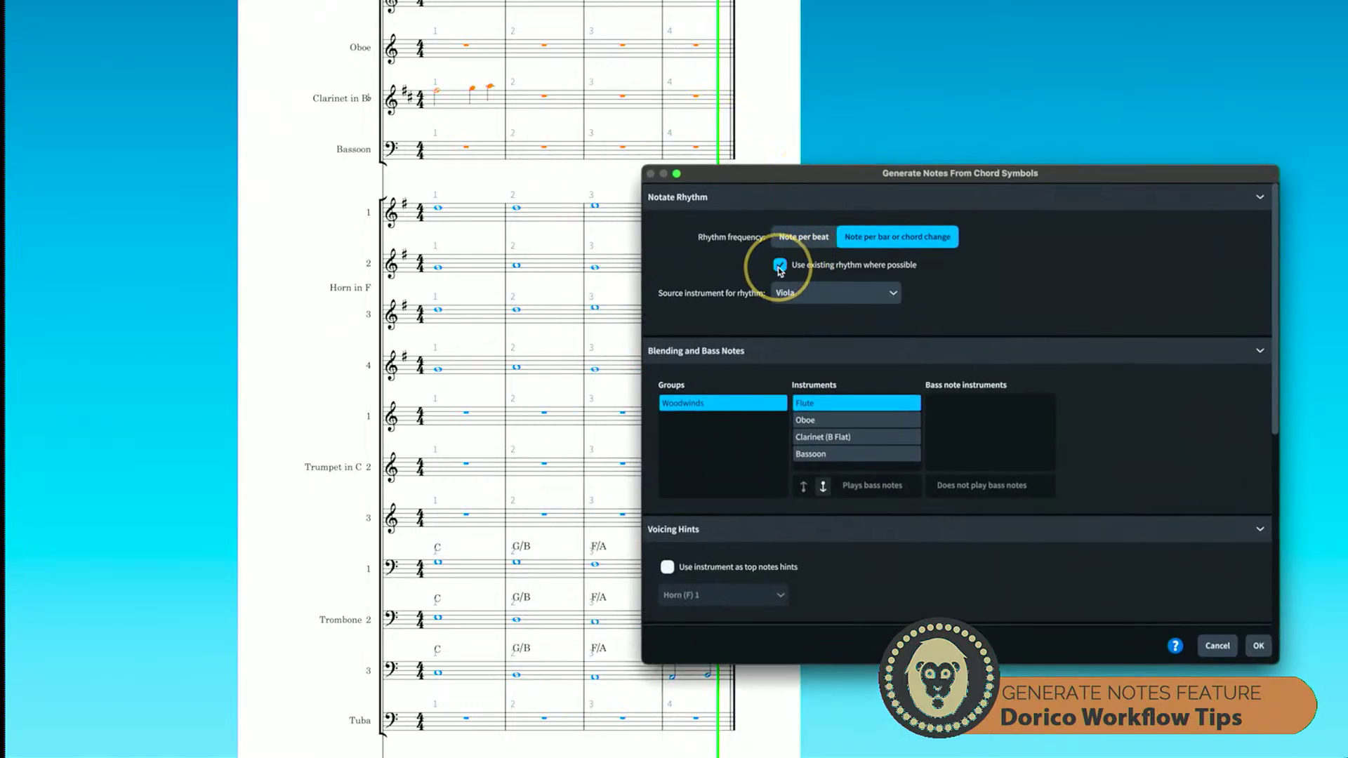
click(824, 296)
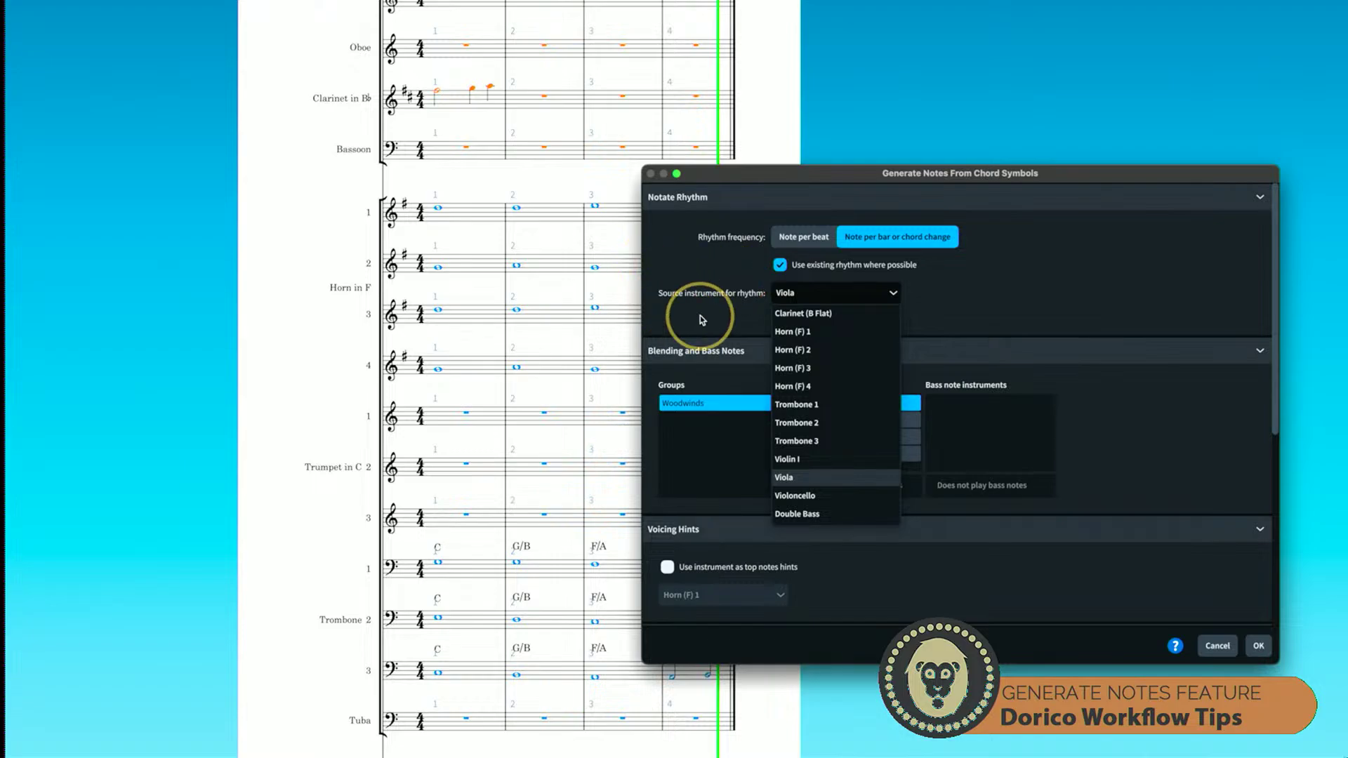
click(818, 314)
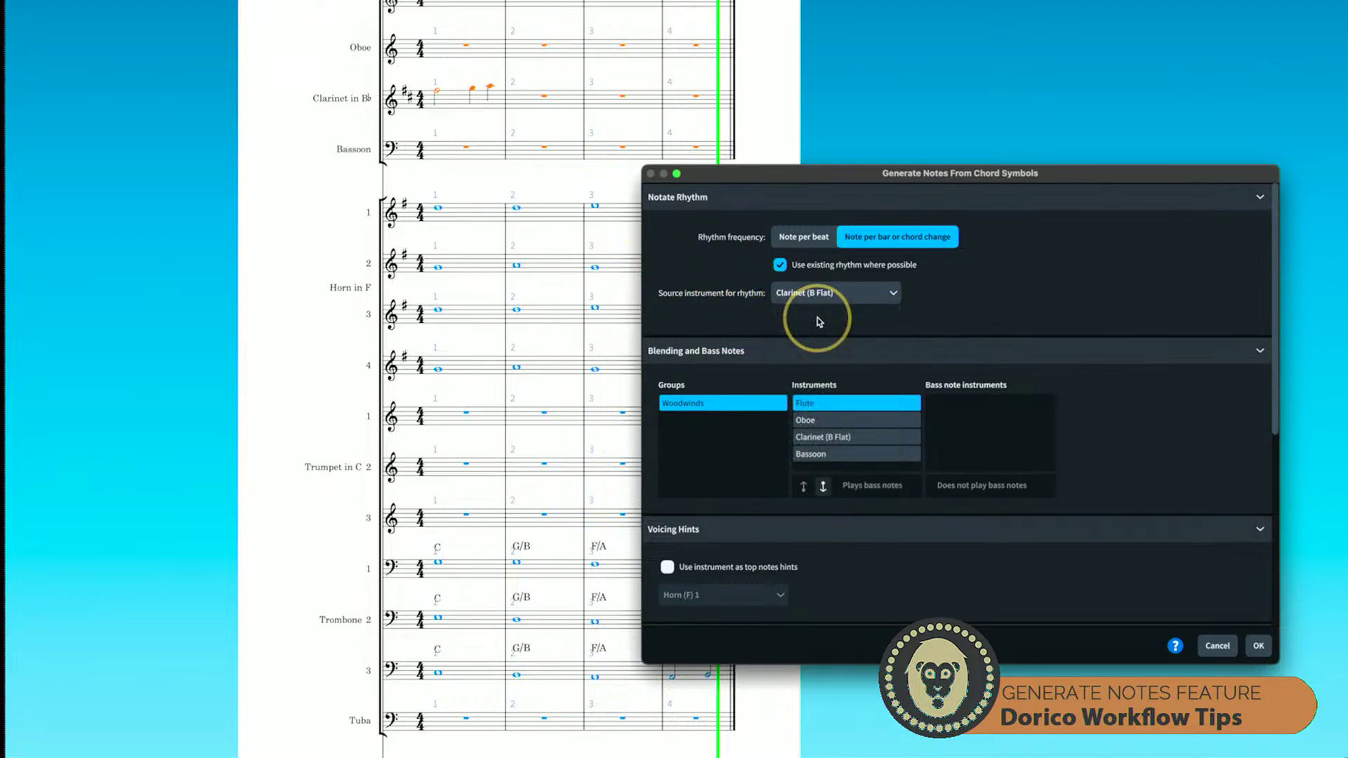
click(925, 418)
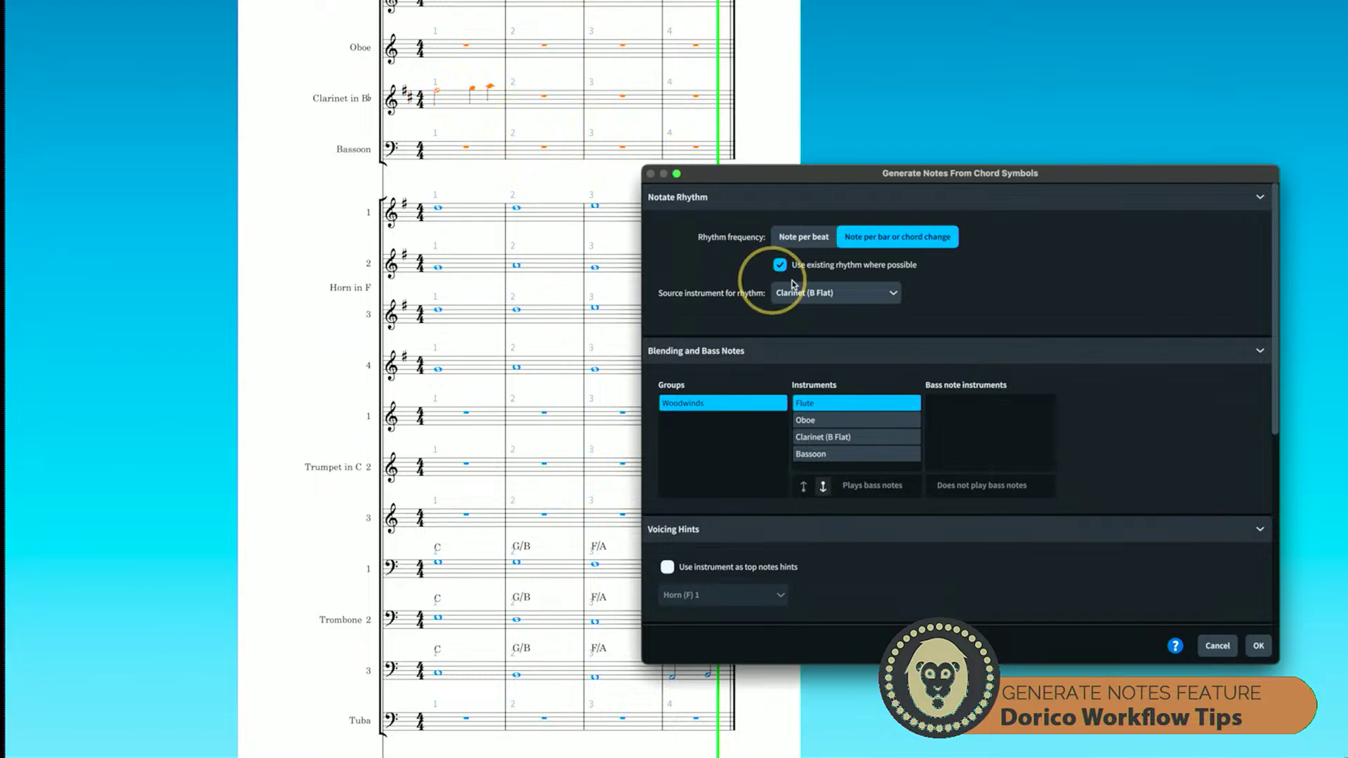
click(1259, 646)
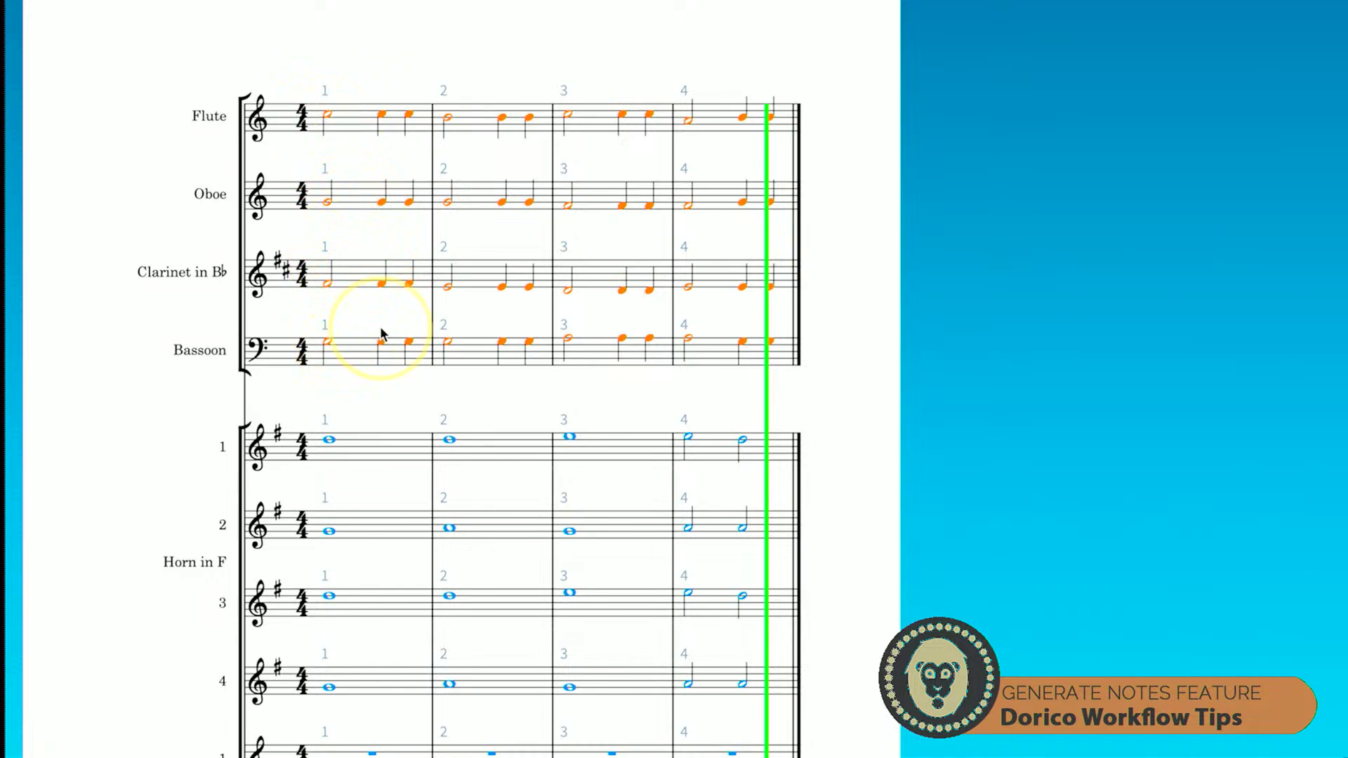
Transpose the Bassoon notes in bars 1–4 down an octave with Ctrl+Alt+Down.
click(365, 360)
shift+click(701, 360)
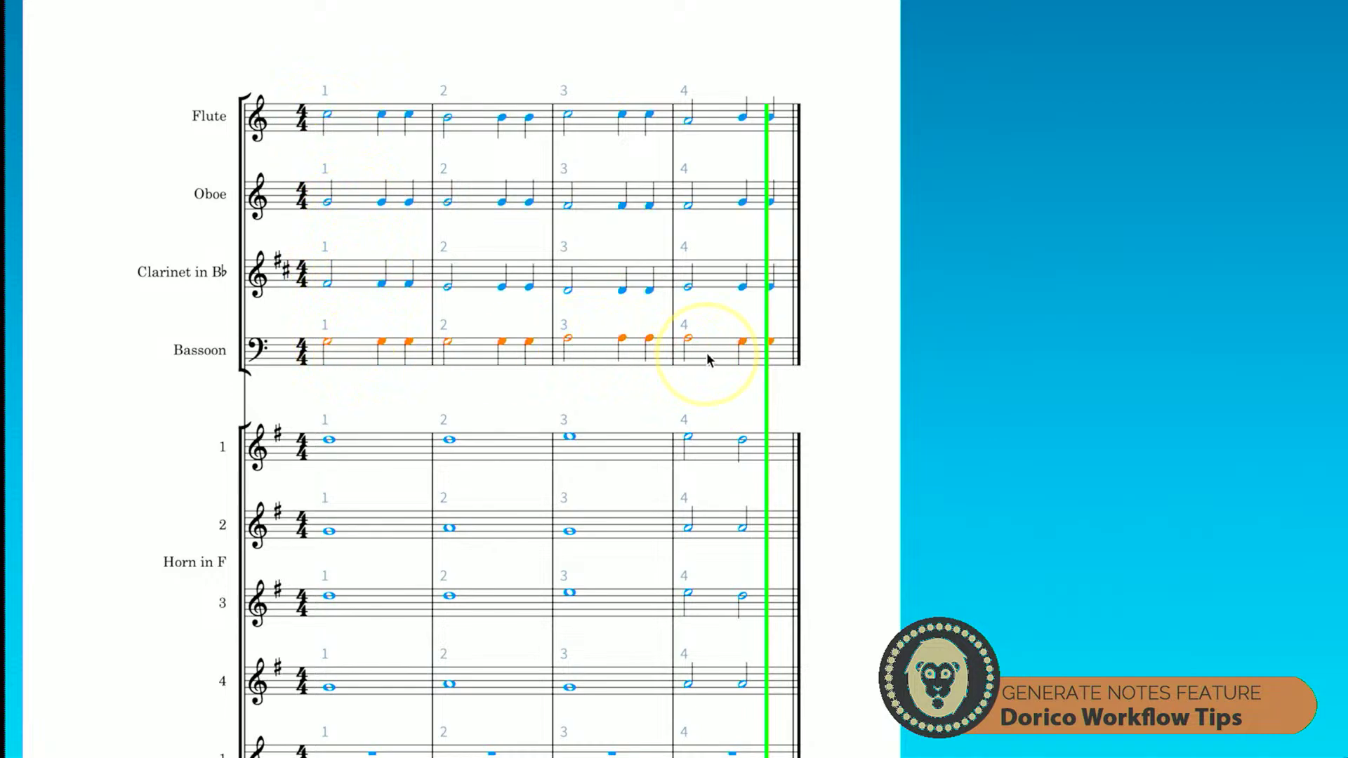
key(ctrl+alt+Down)
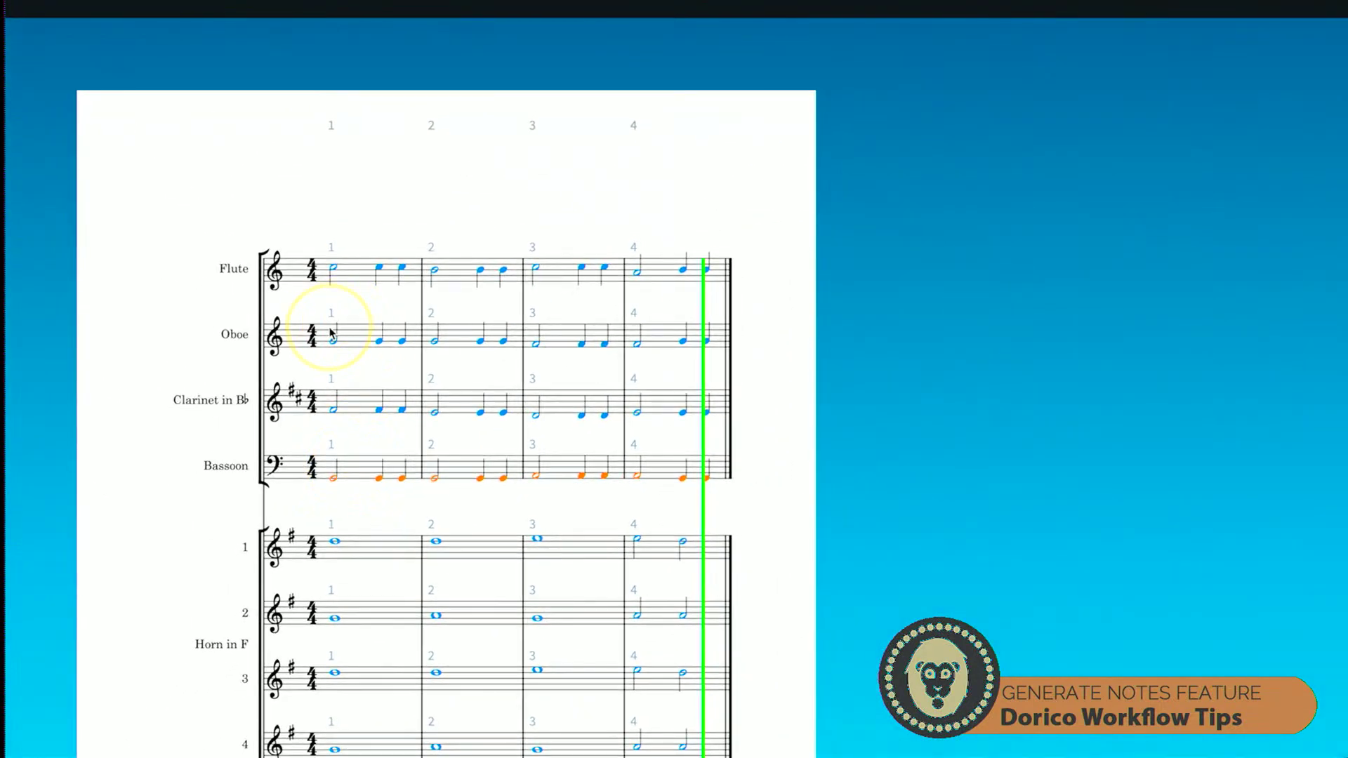
With Lock Duration on, re-pitch the Oboe's bar 1–2 notes to D, C and D.
click(334, 342)
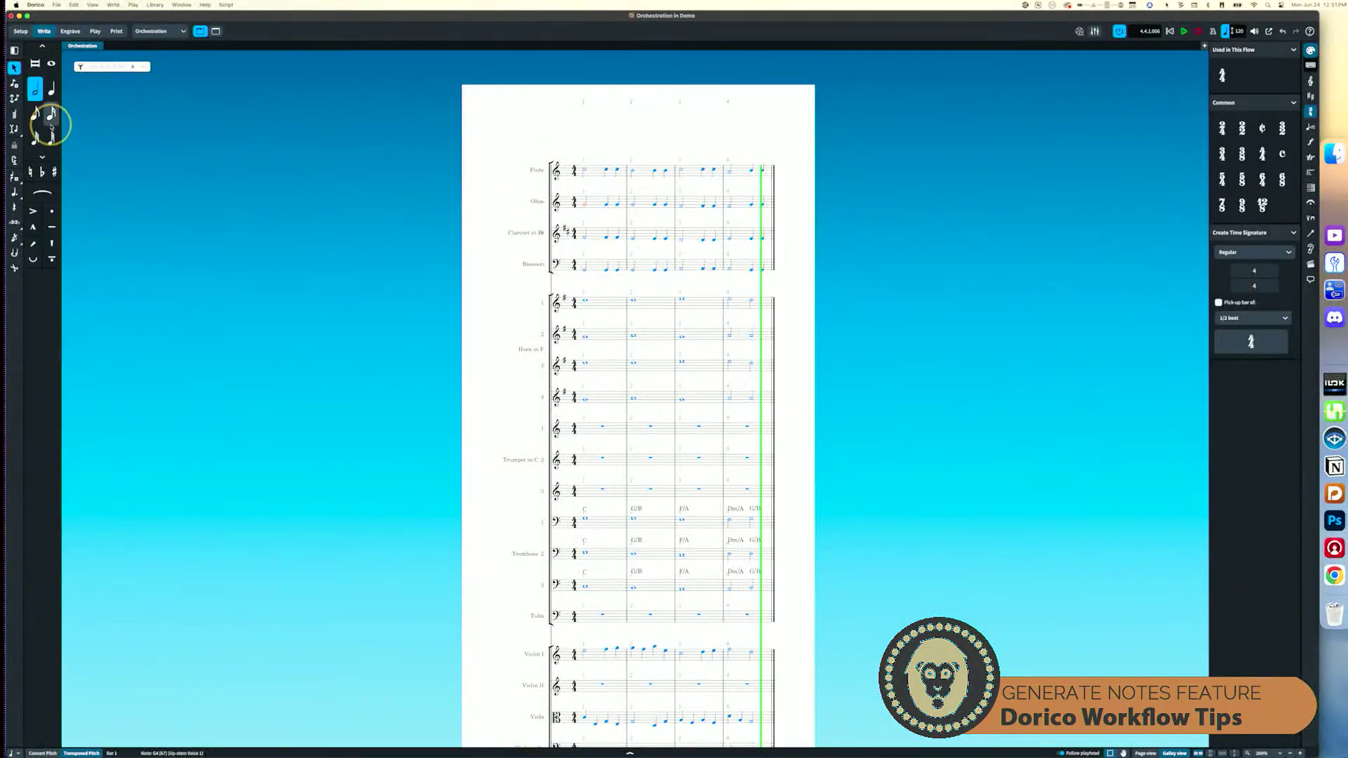
key(Return)
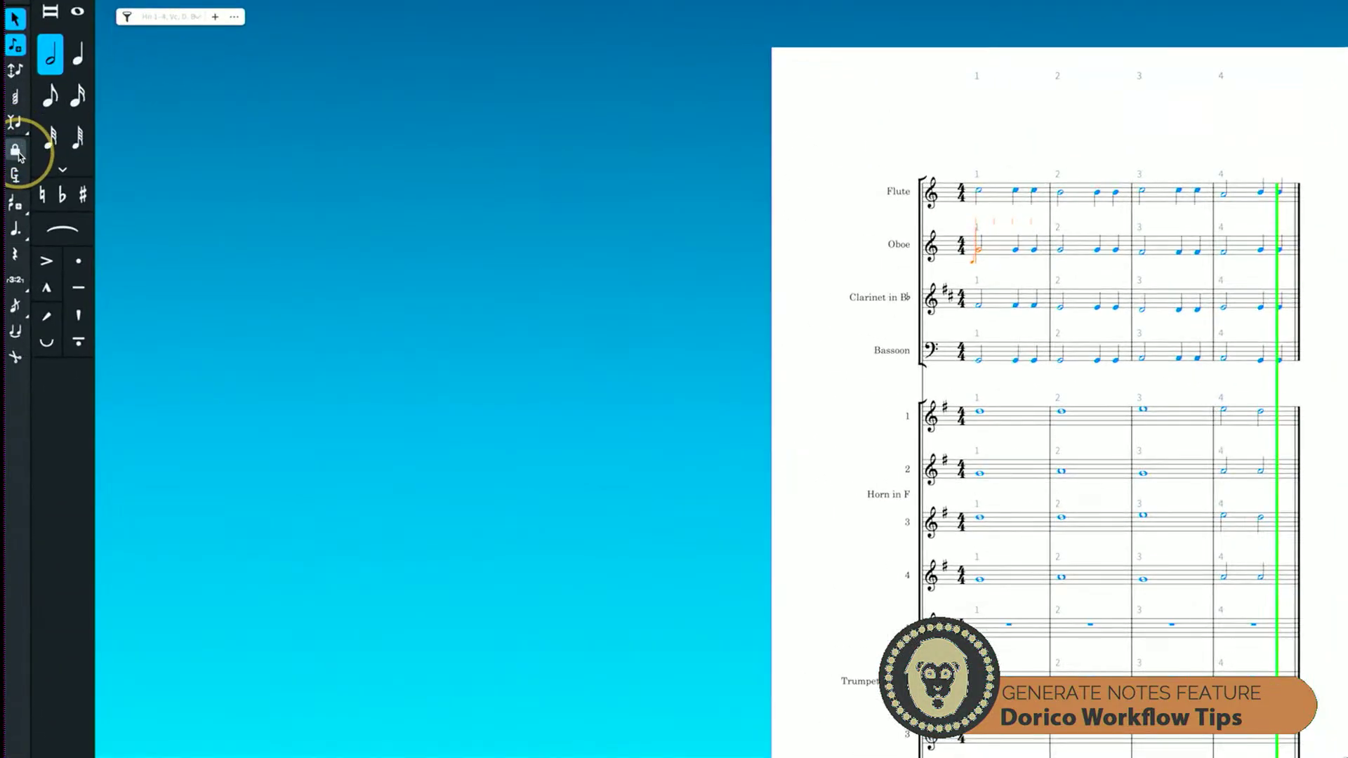
click(17, 152)
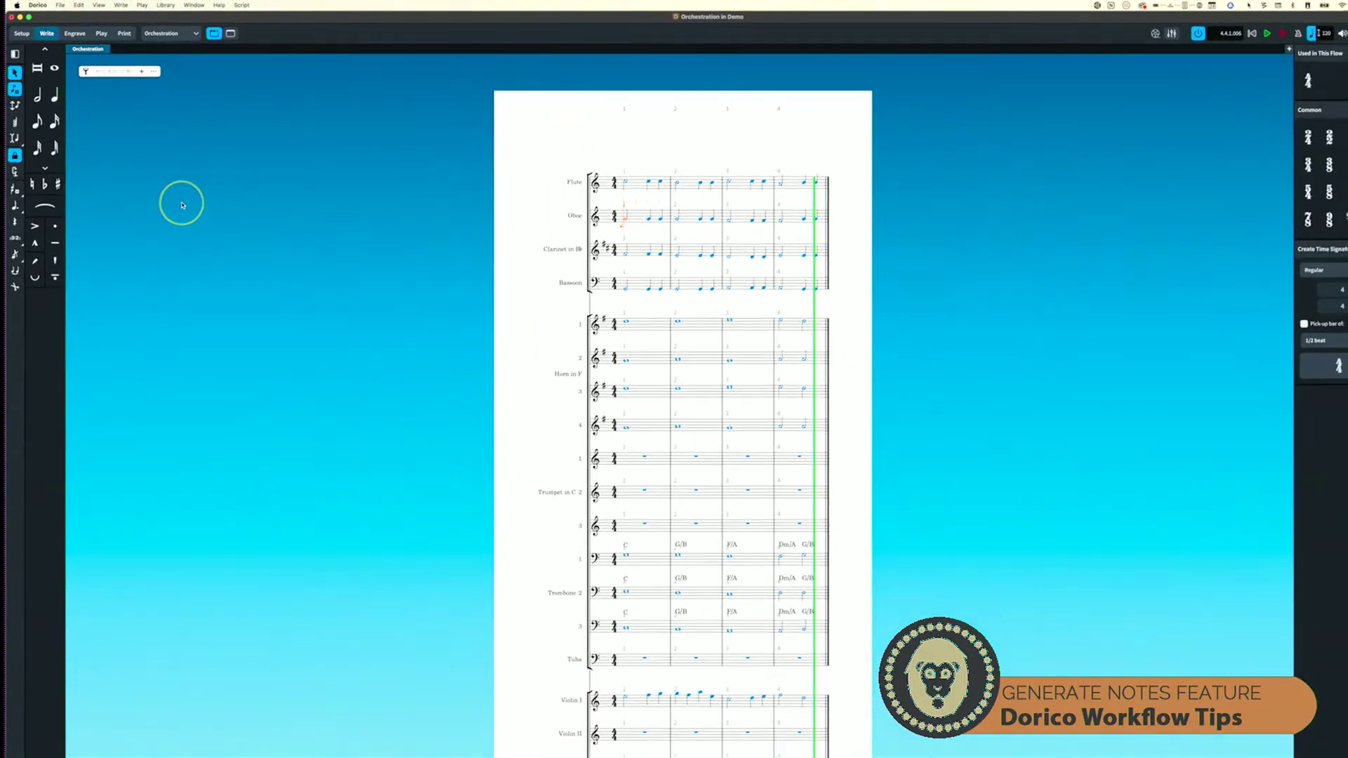
key(d)
key(c)
key(d)
key(Escape)
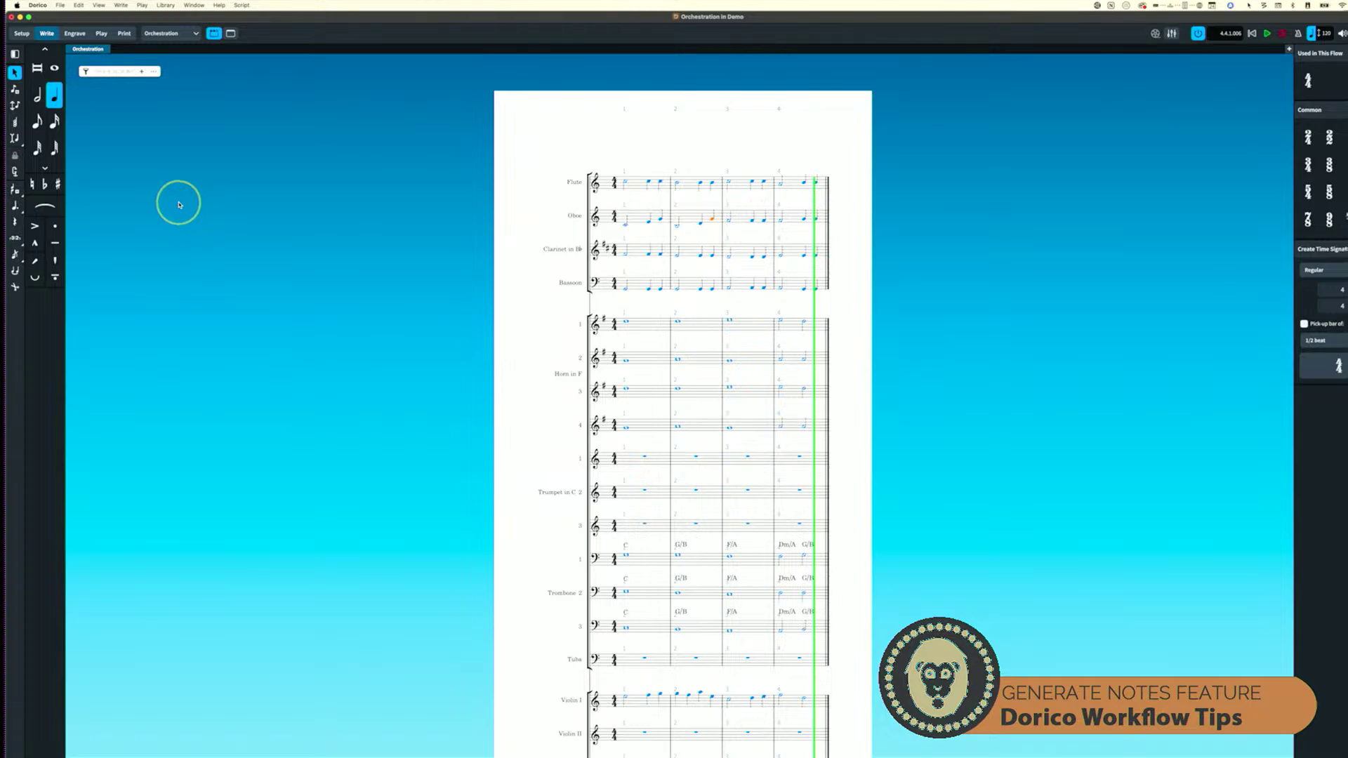
click(625, 184)
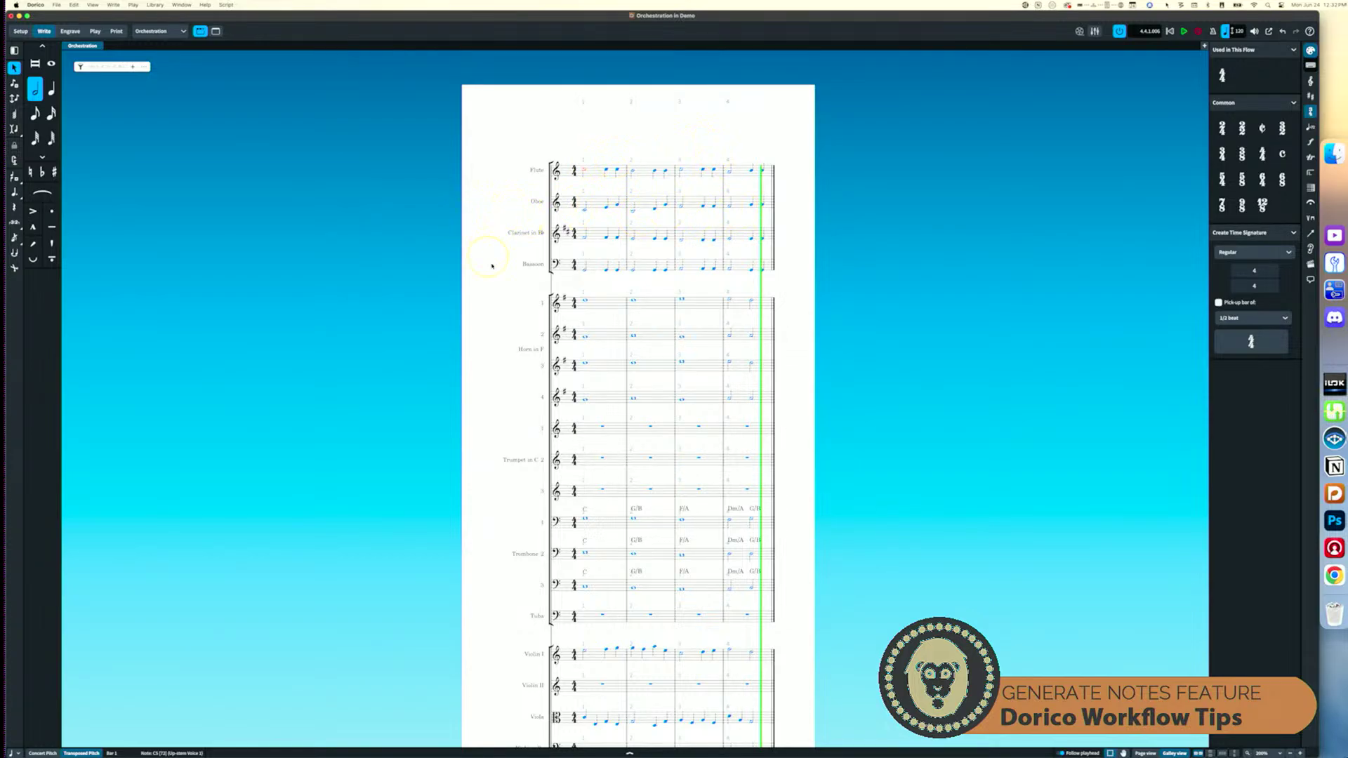
Copy the Violin I melody in bars 1–4 over Trumpet 1's rests starting at bar 1.
scroll(568, 318, down, 3)
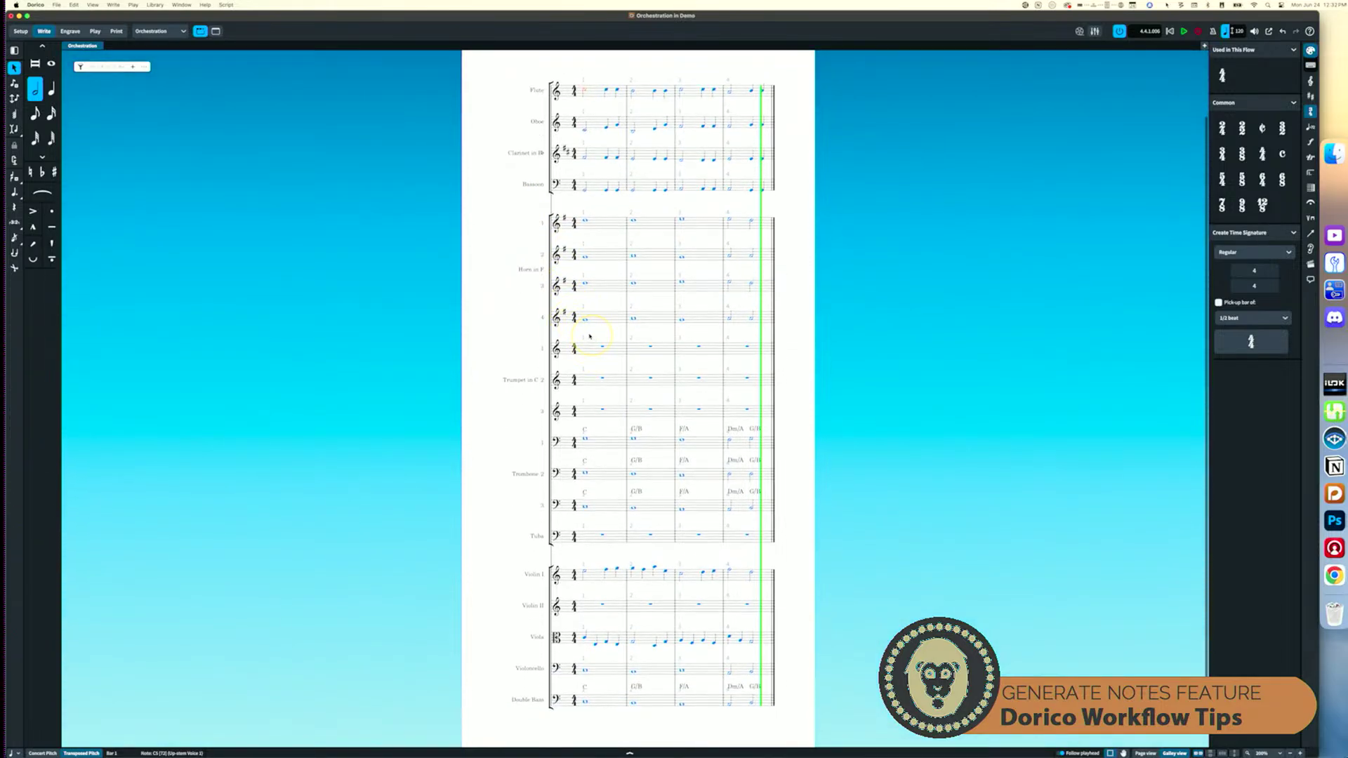
key(Escape)
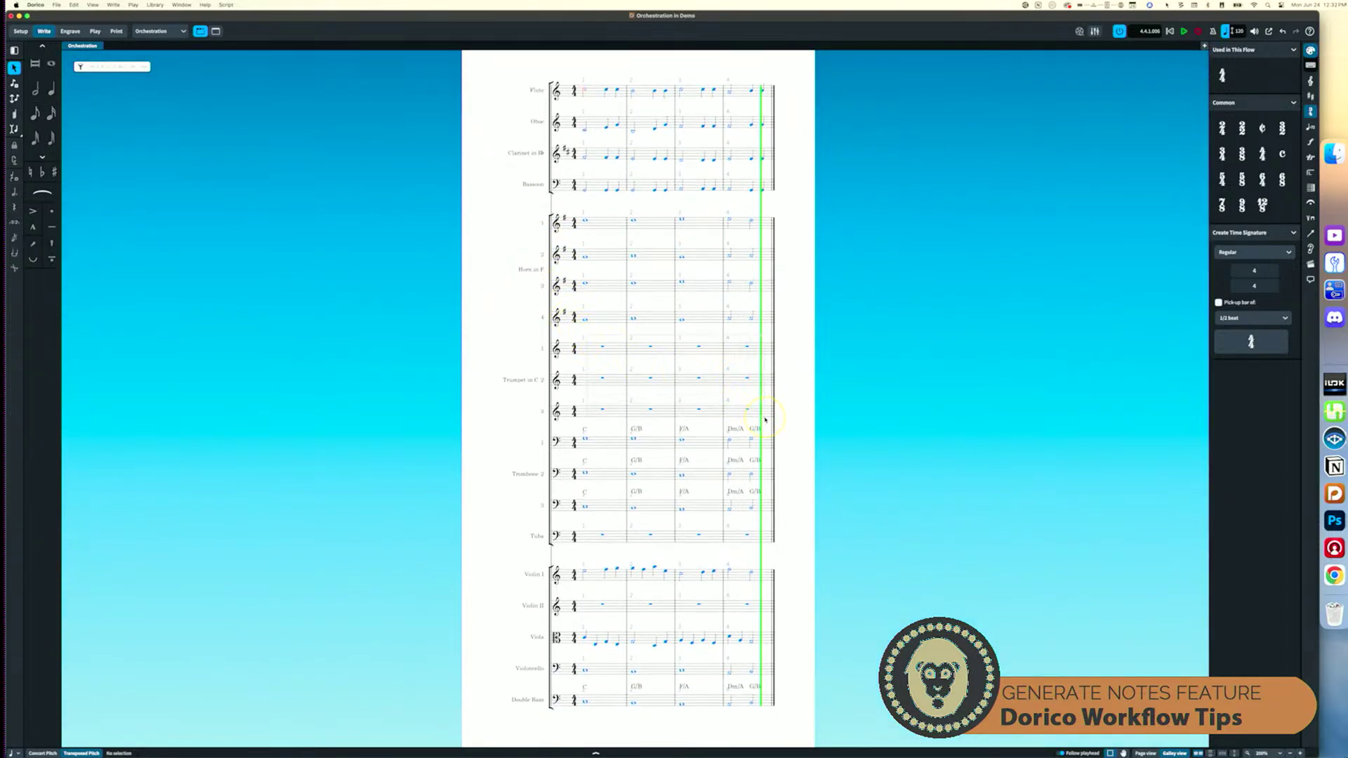
drag(766, 419, 766, 420)
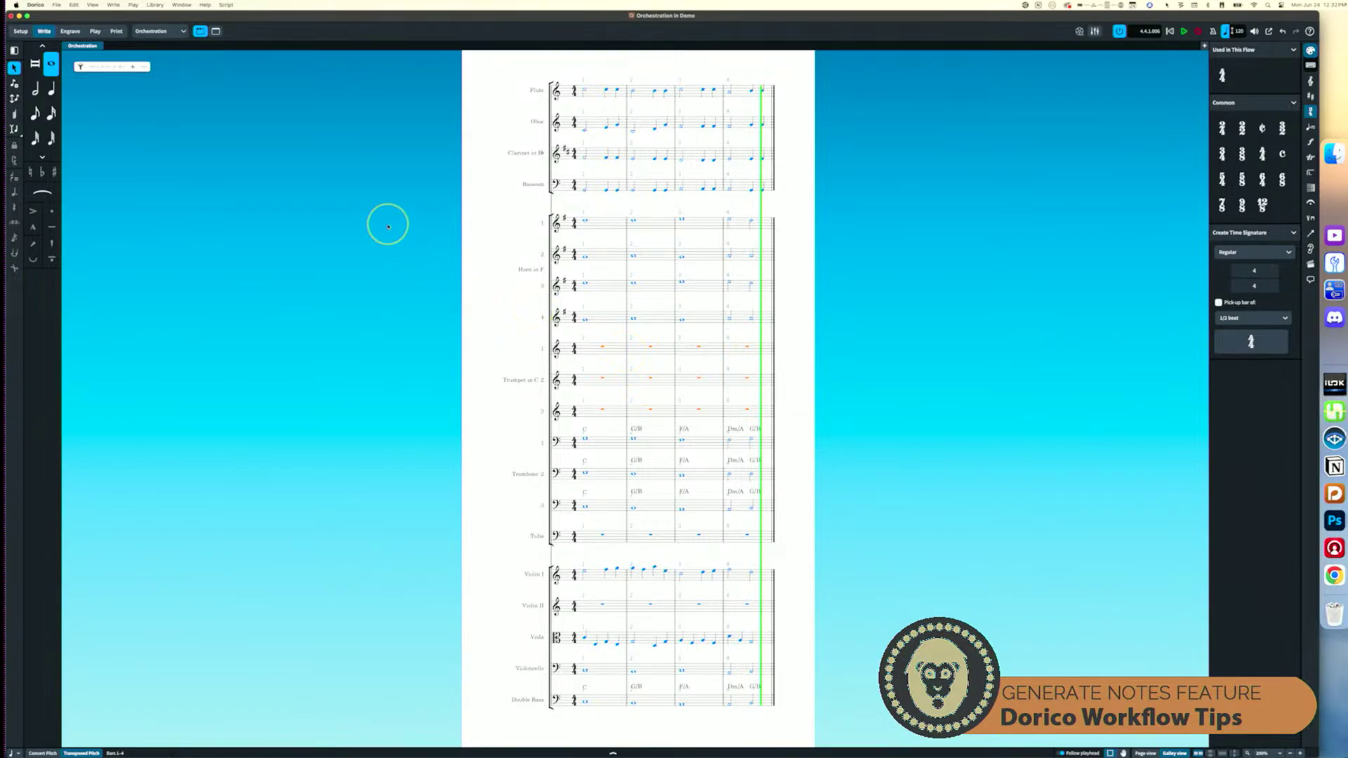
right_click(601, 348)
key(Escape)
click(591, 92)
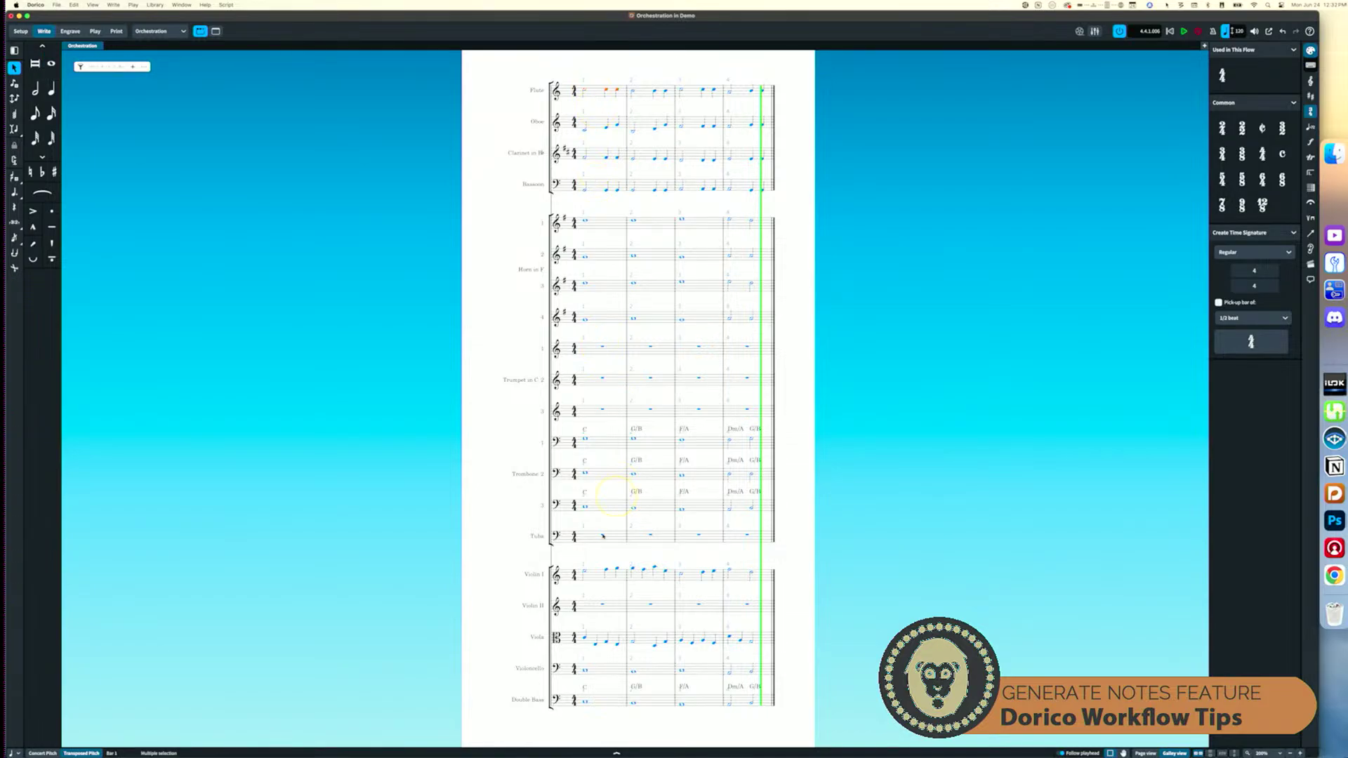
shift+click(740, 580)
click(596, 349)
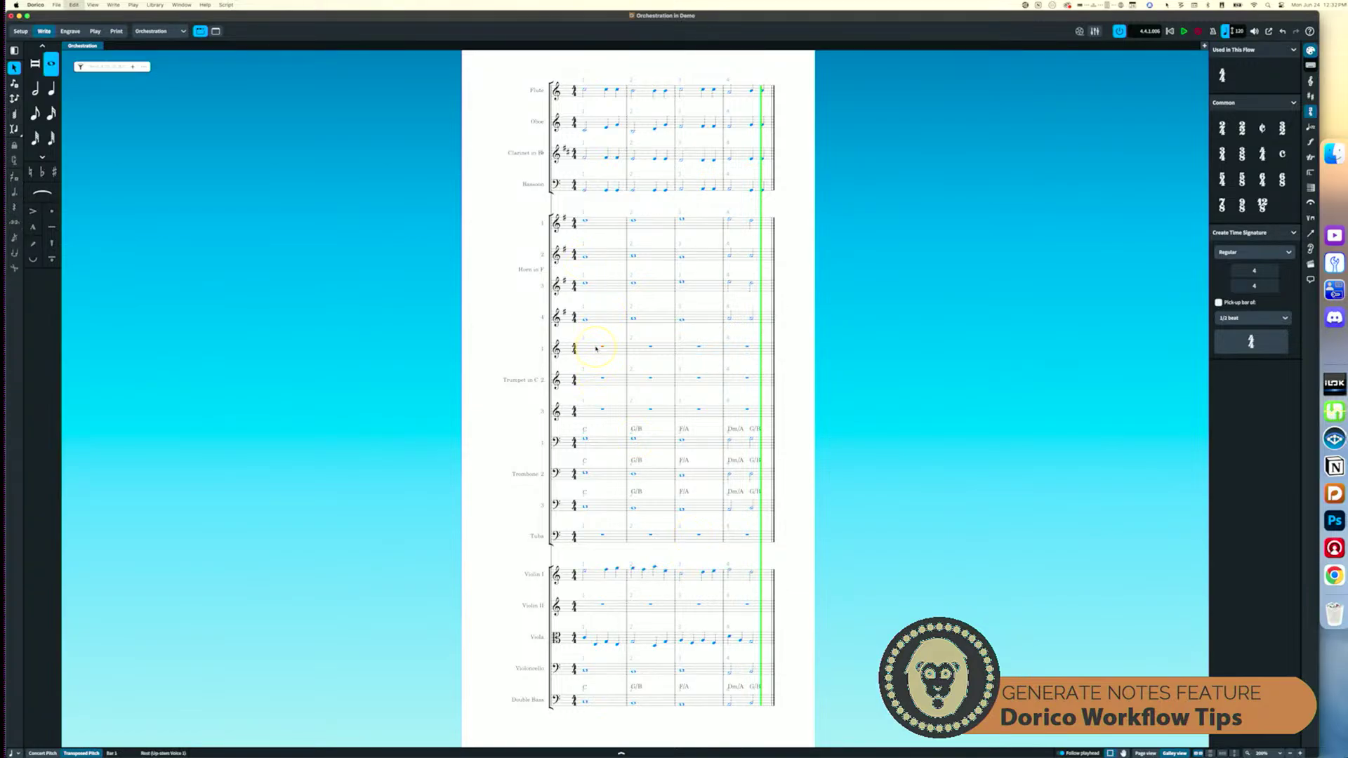
key(ctrl+v)
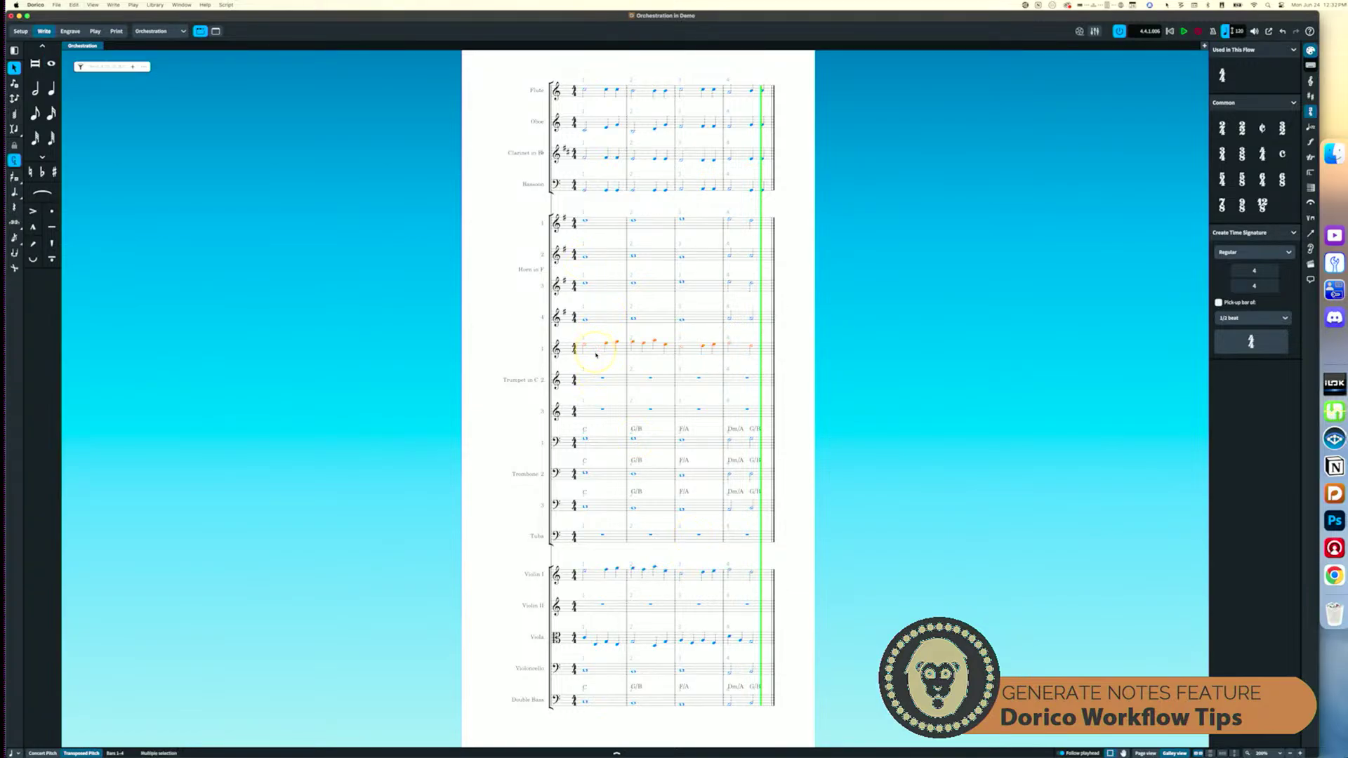
Generate notes from chord symbols for Trumpets 2 and 3, taking the rhythm from Trumpet (C) 1.
right_click(738, 410)
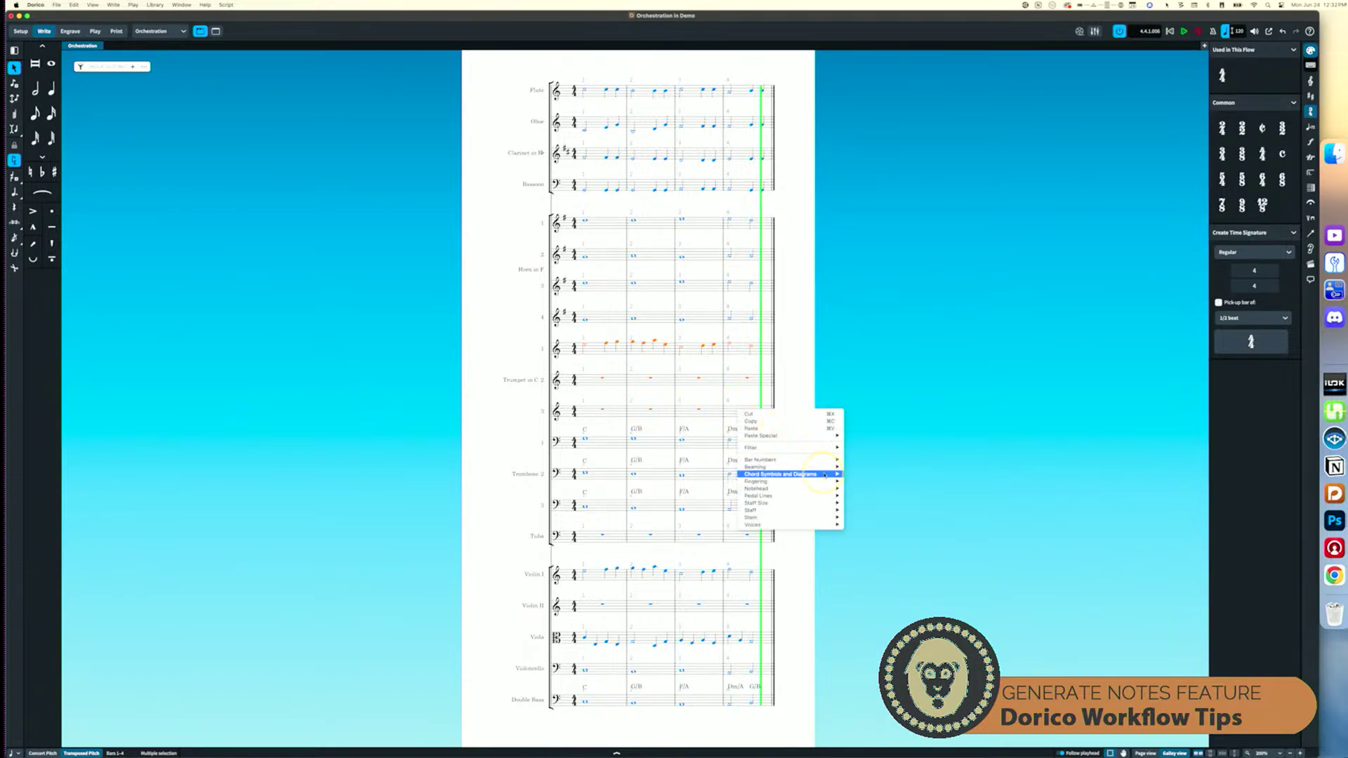
mouse_move(824, 474)
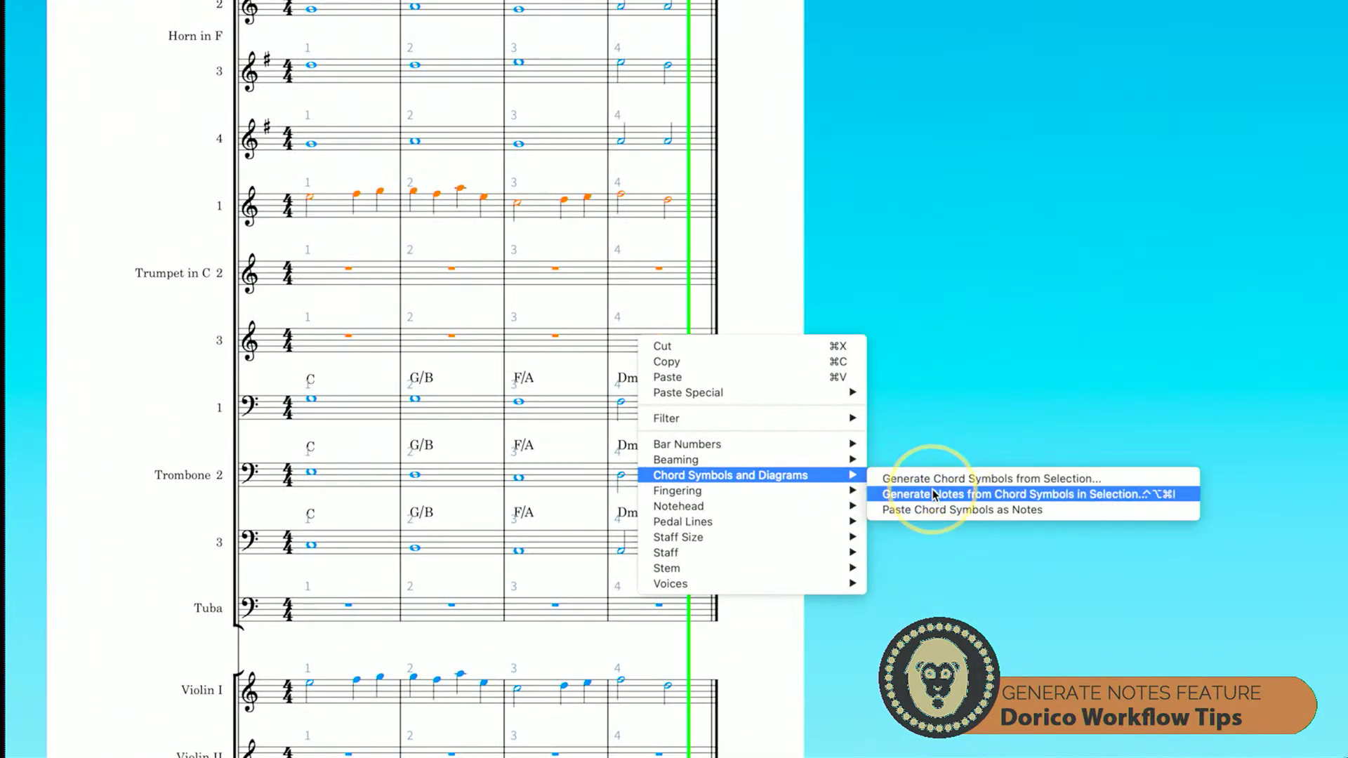
click(906, 485)
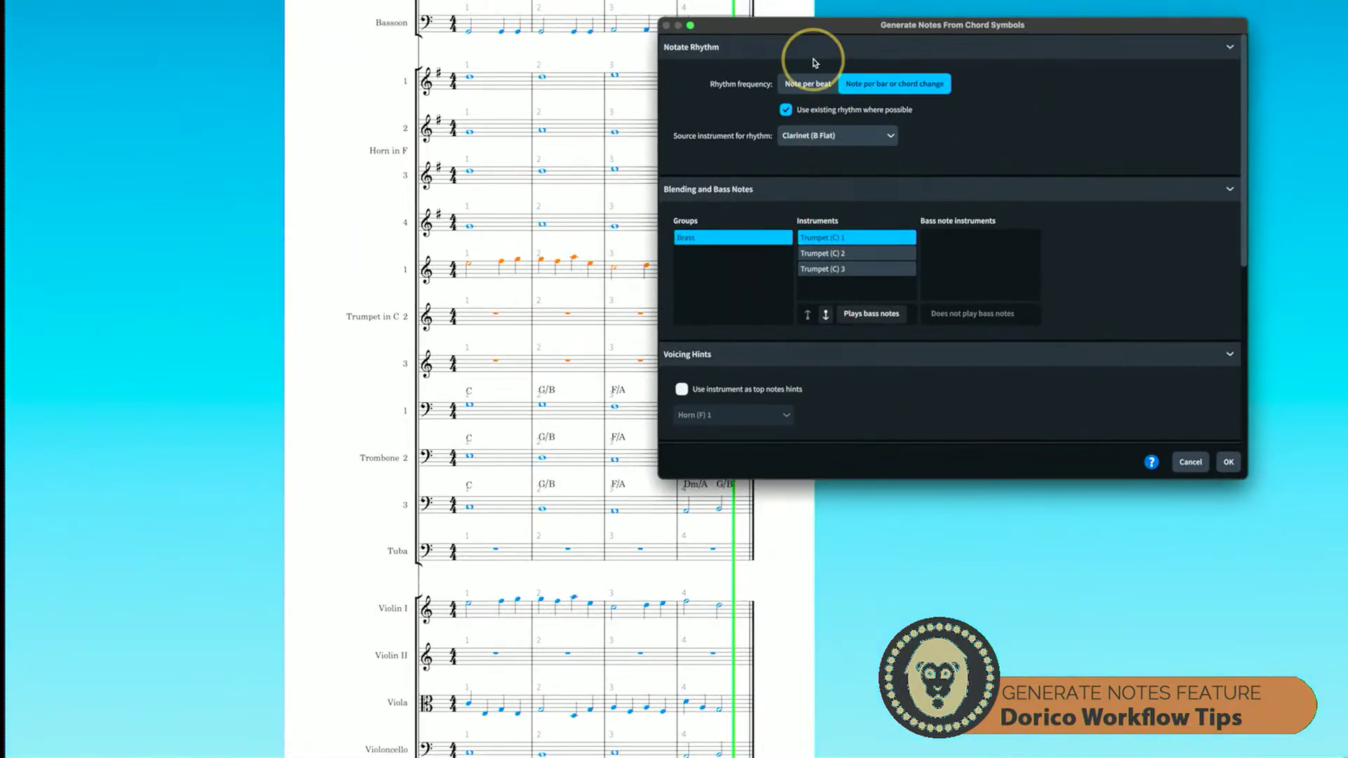
drag(808, 28, 878, 102)
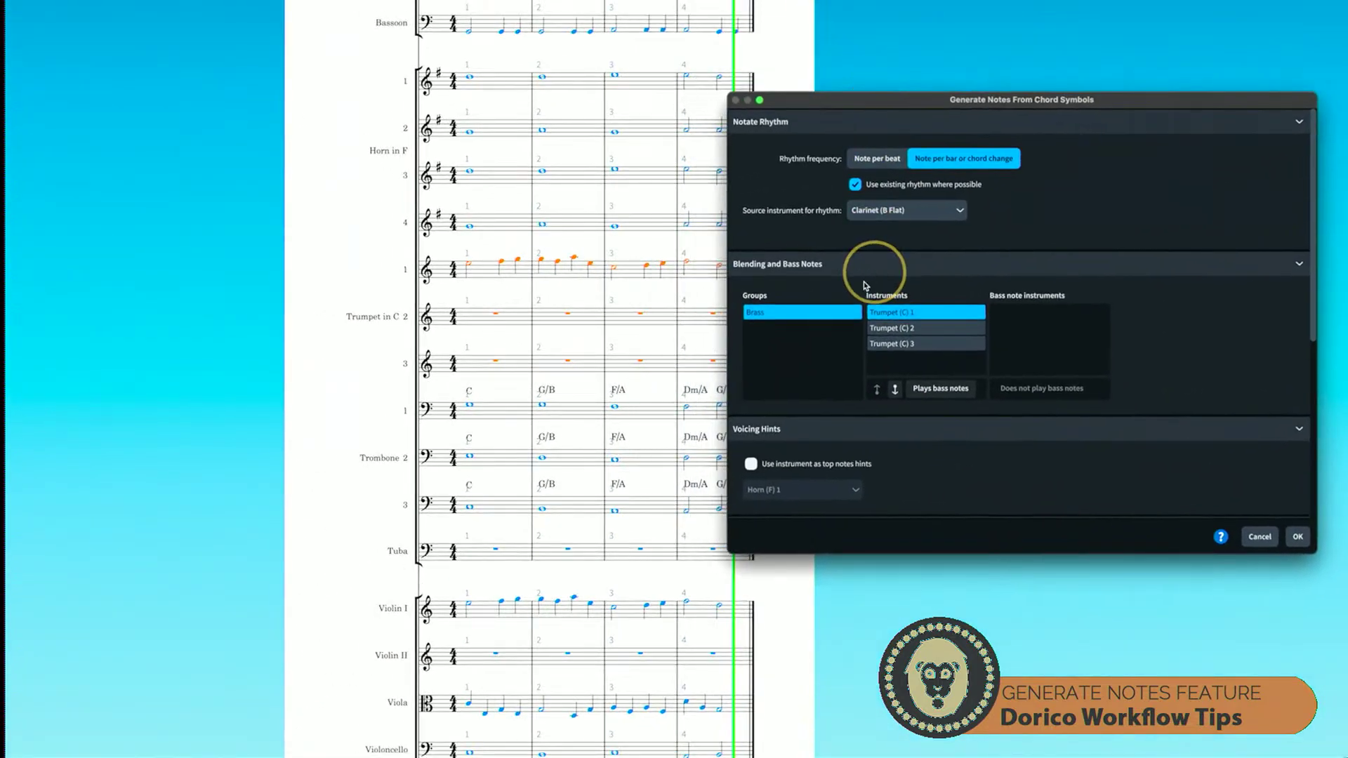
click(854, 186)
click(855, 186)
click(877, 212)
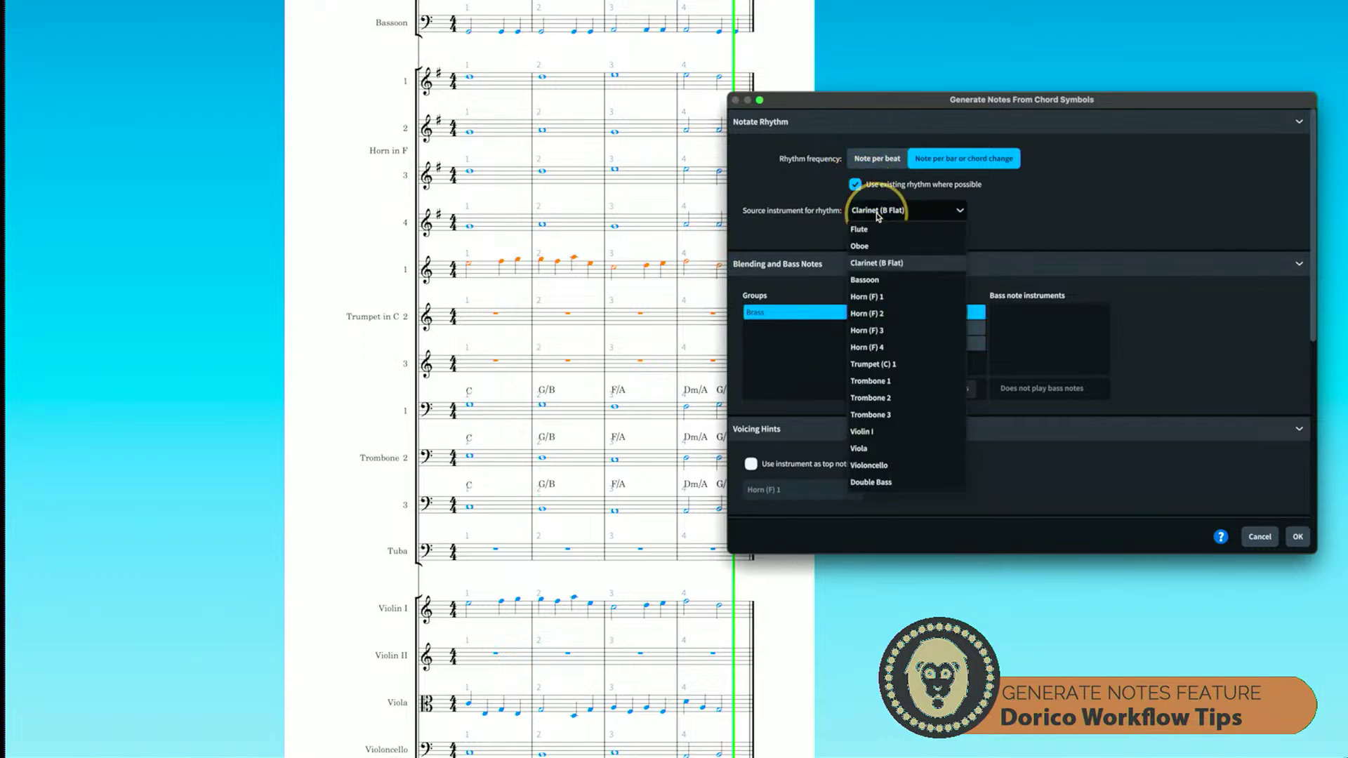
click(883, 363)
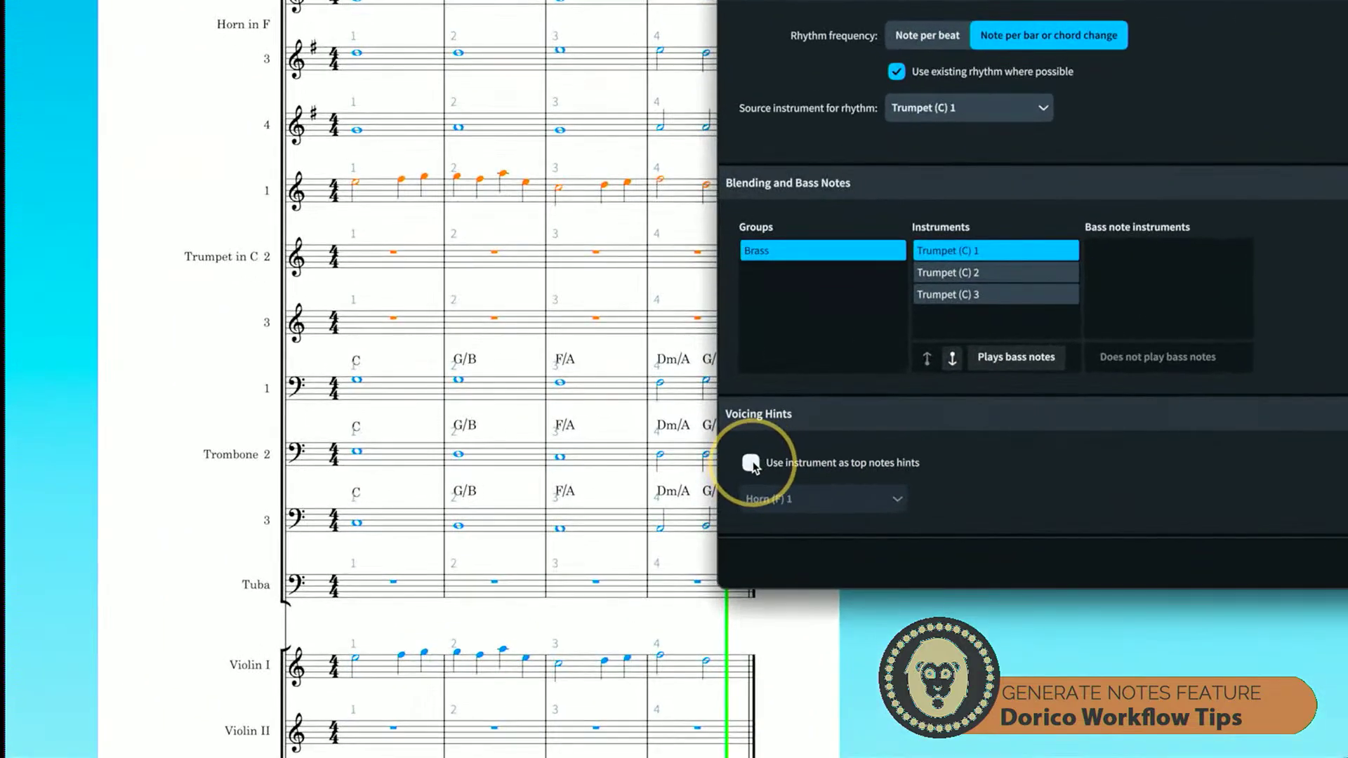
Use Trumpet (C) 1 as the top-note hint and generate the trumpet harmony.
click(751, 463)
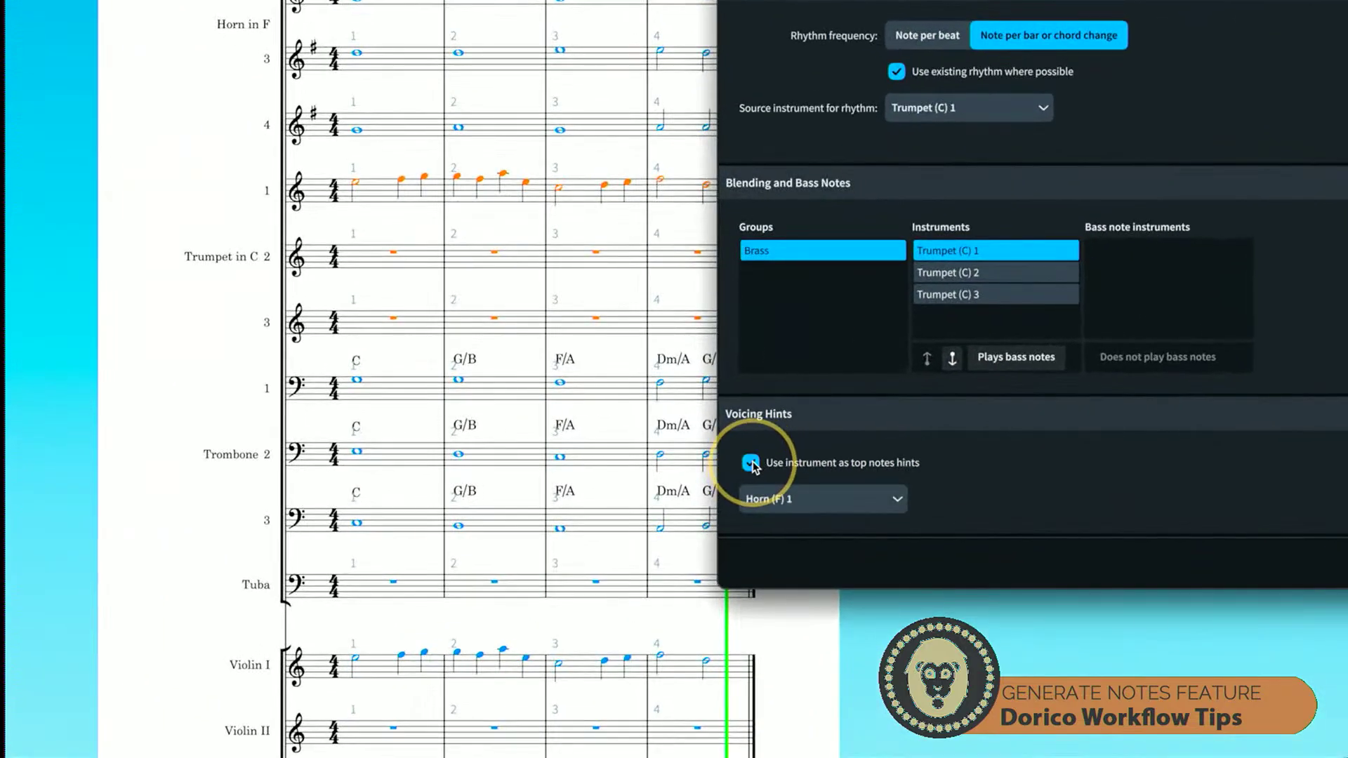
click(807, 503)
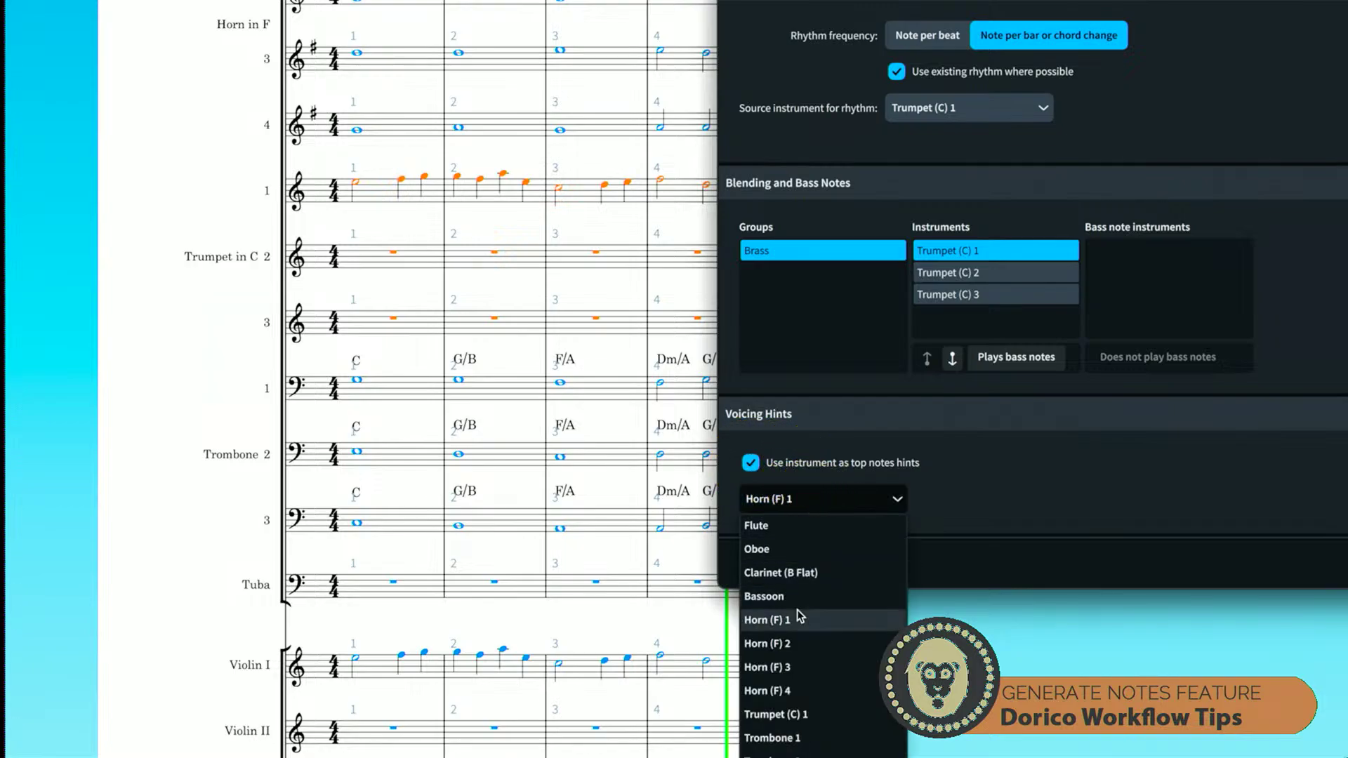
click(791, 713)
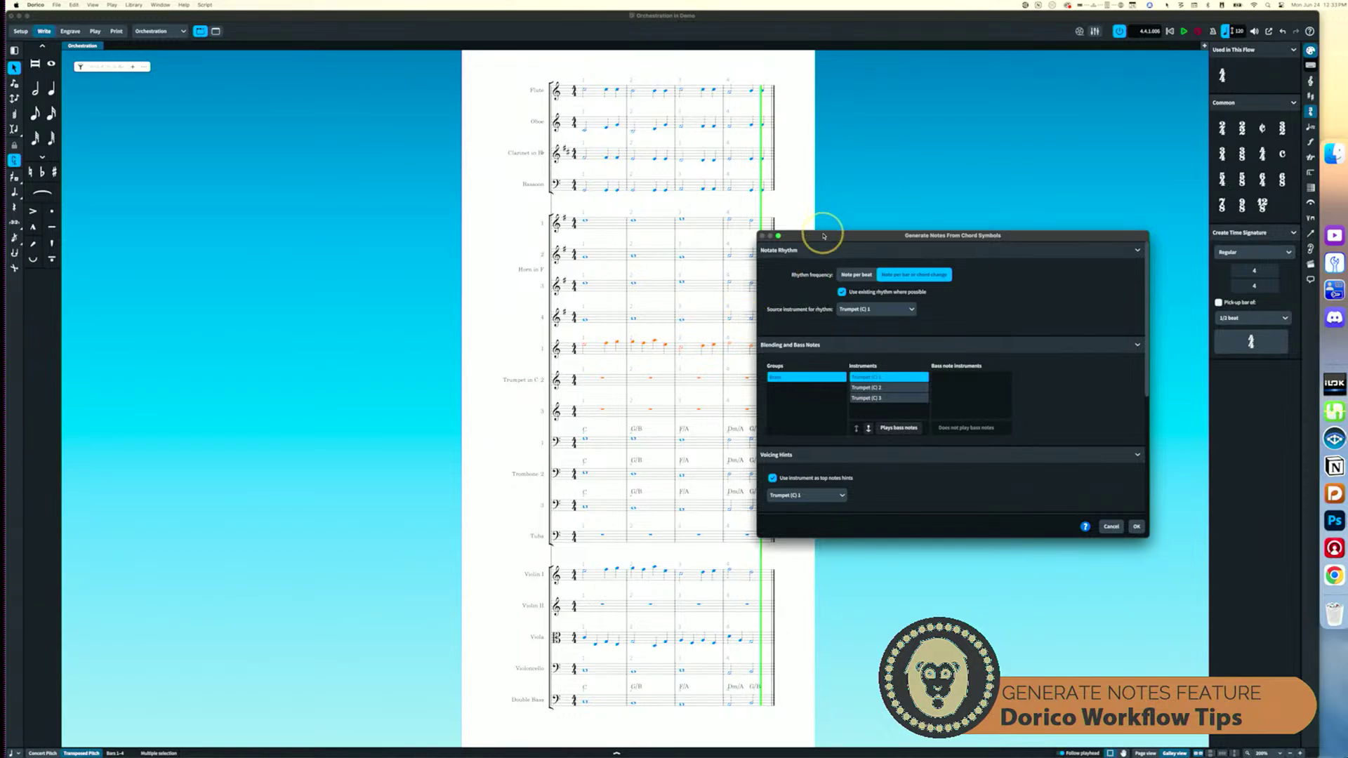
drag(823, 236, 893, 166)
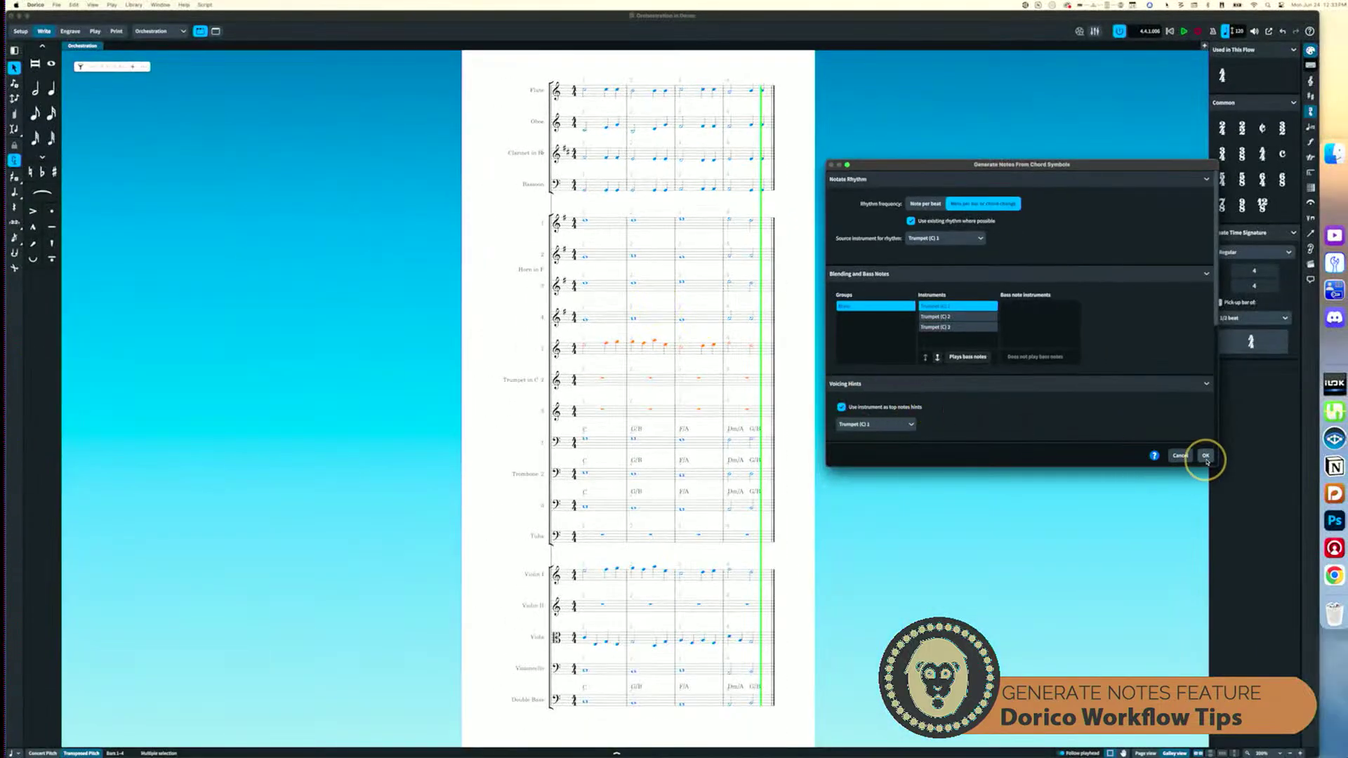
click(1204, 457)
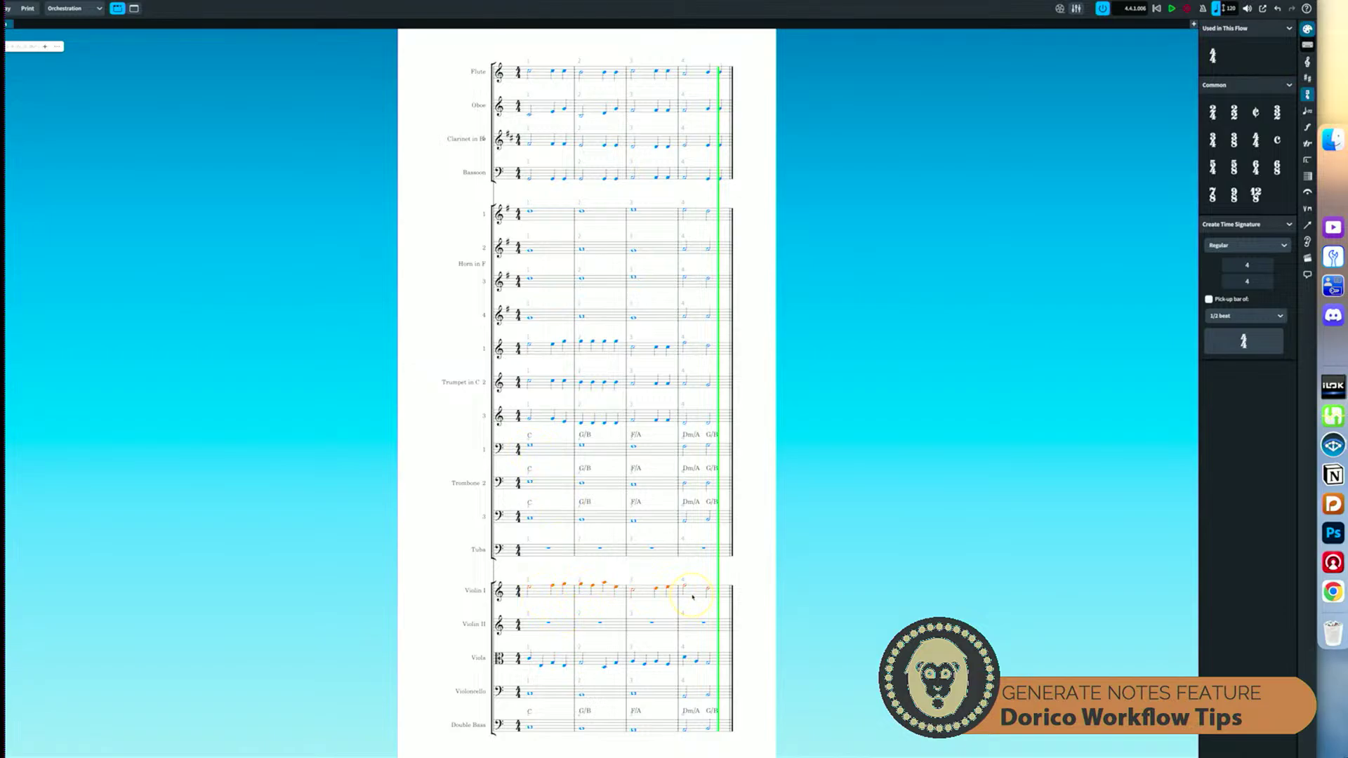
Duplicate the Violin I phrase onto Violin II and regenerate the Clarinet notes from chord symbols.
key(alt+shift+Down)
scroll(685, 660, down, 3)
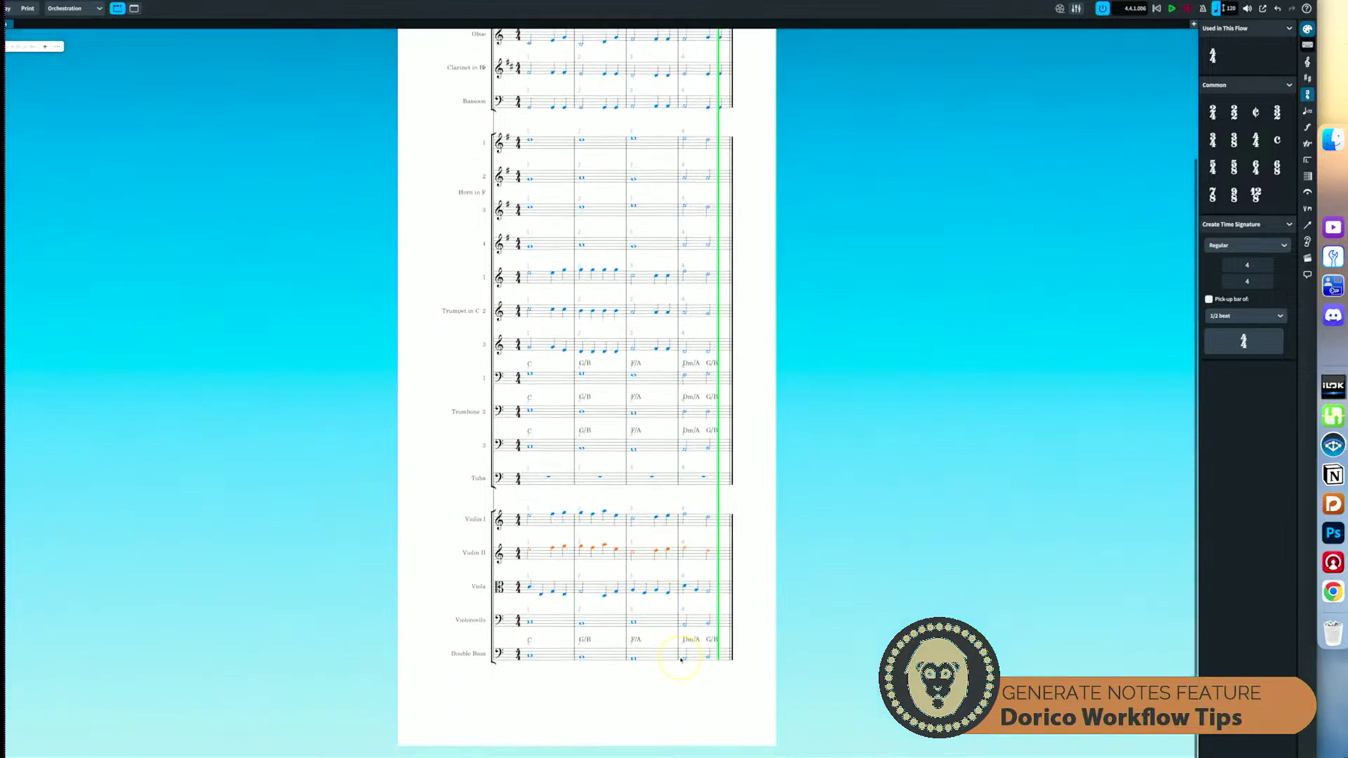
scroll(681, 660, up, 1)
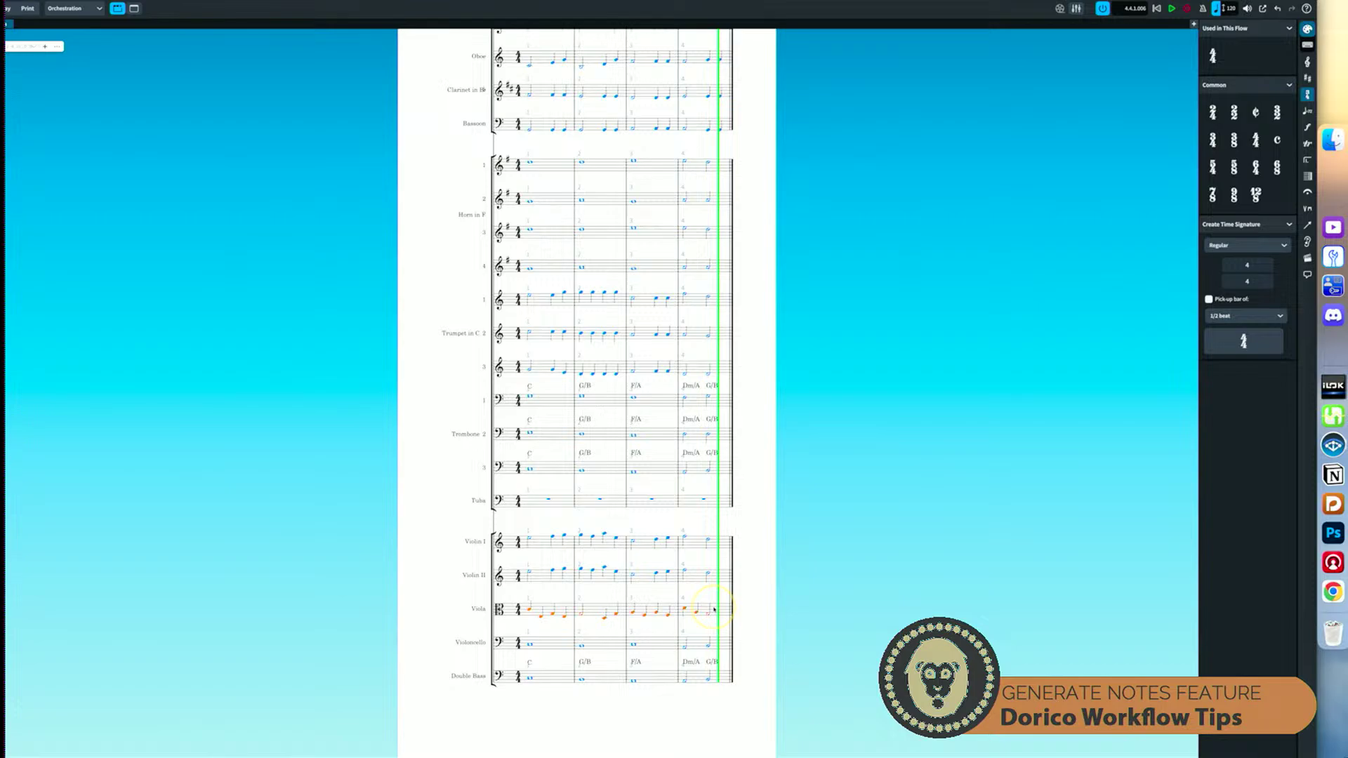
scroll(714, 610, up, 6)
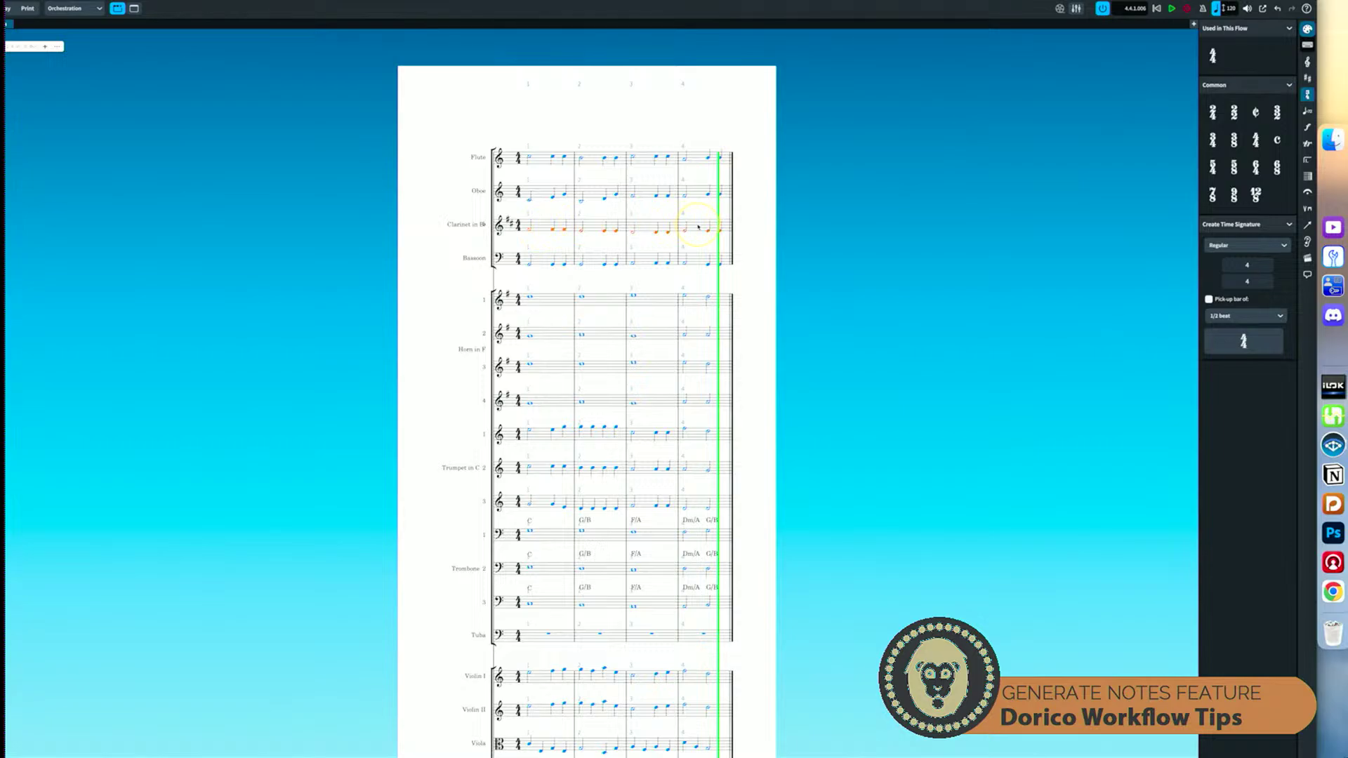
key(ctrl+z)
scroll(589, 350, down, 5)
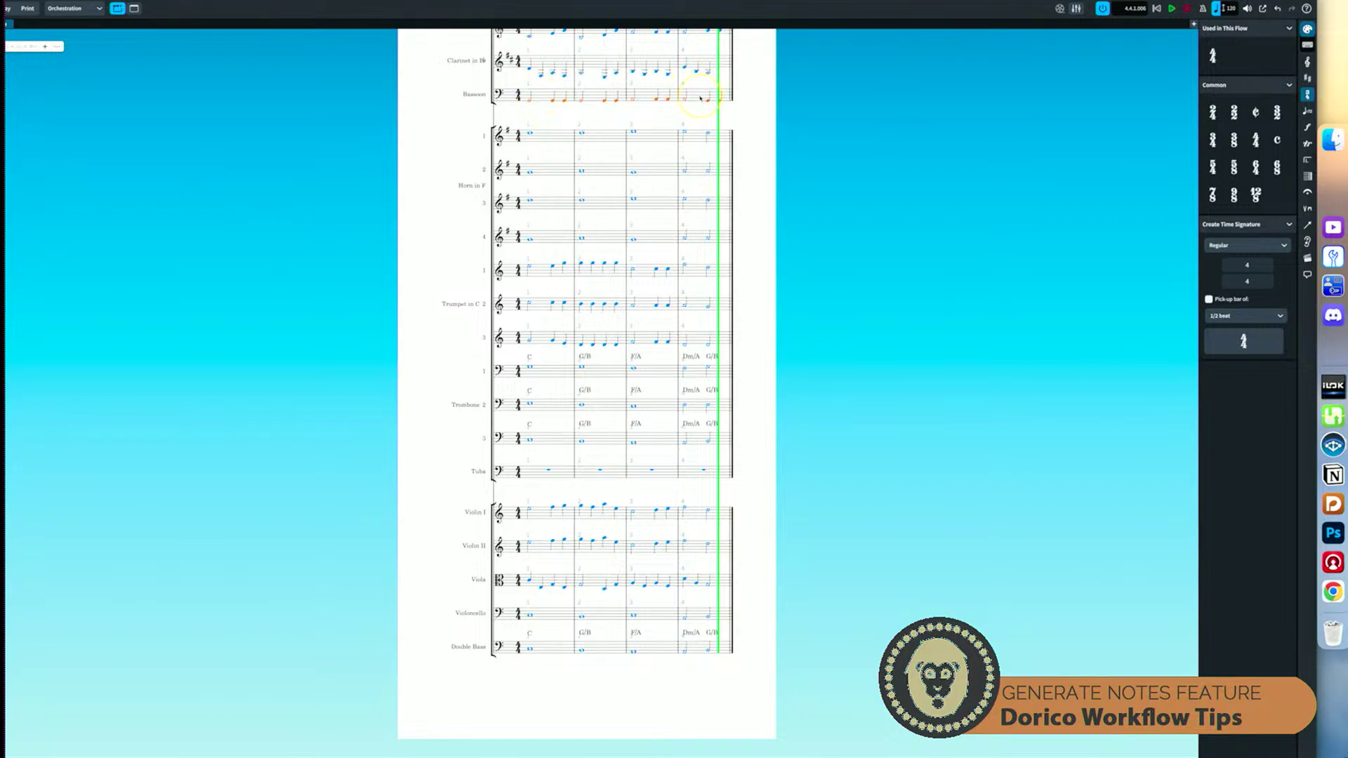
Raise the selected Bassoon notes an octave and play the score from the beginning.
key(ctrl+alt+Up)
scroll(668, 208, up, 4)
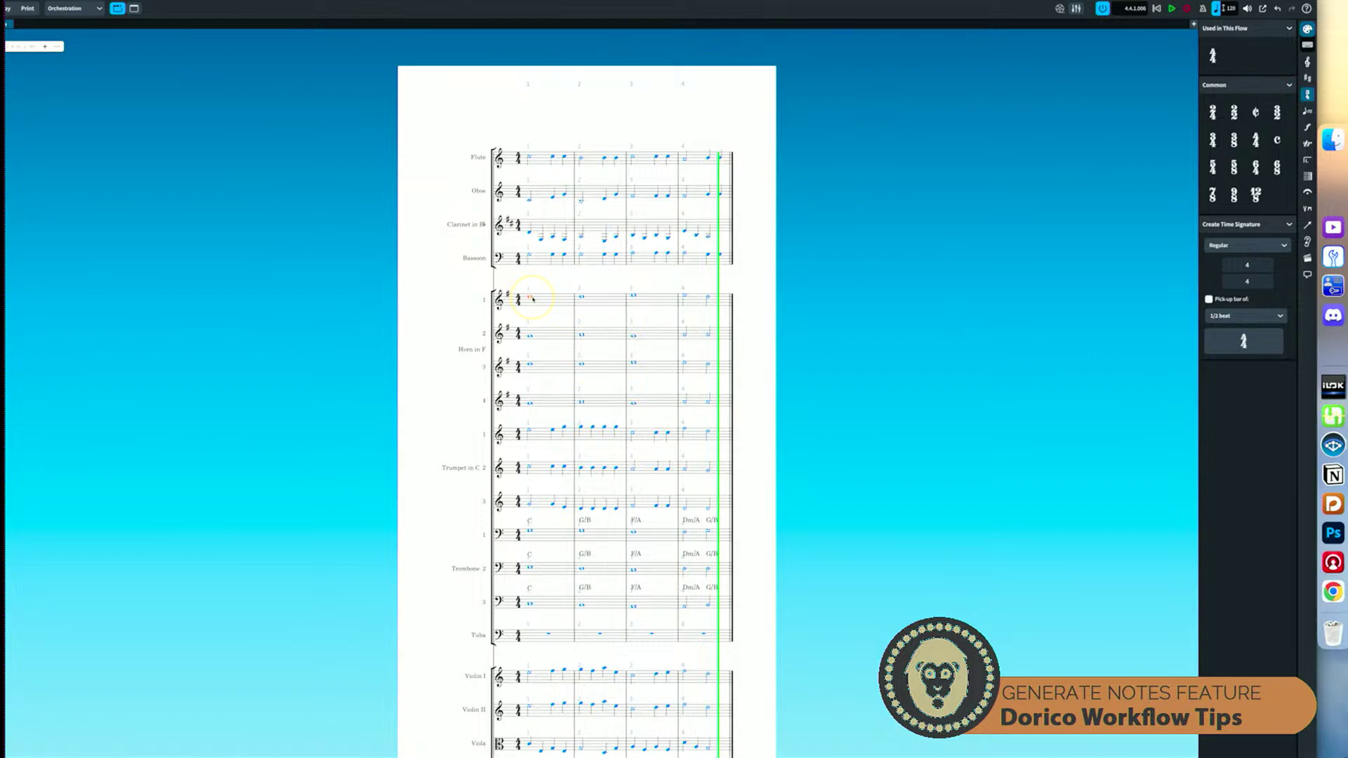
key(space)
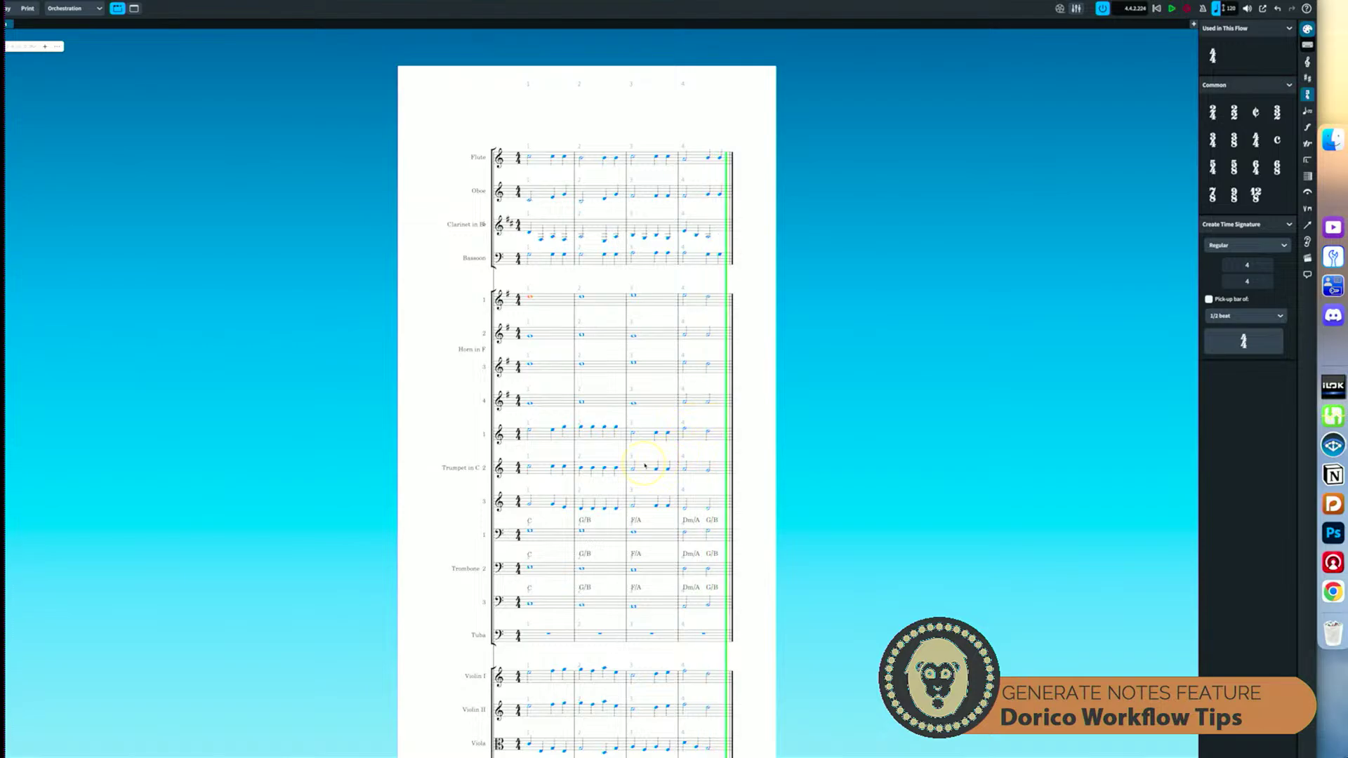
Select Trumpet 1's bar 1 notes, replay the passage from the start, then stop playback.
scroll(602, 436, down, 5)
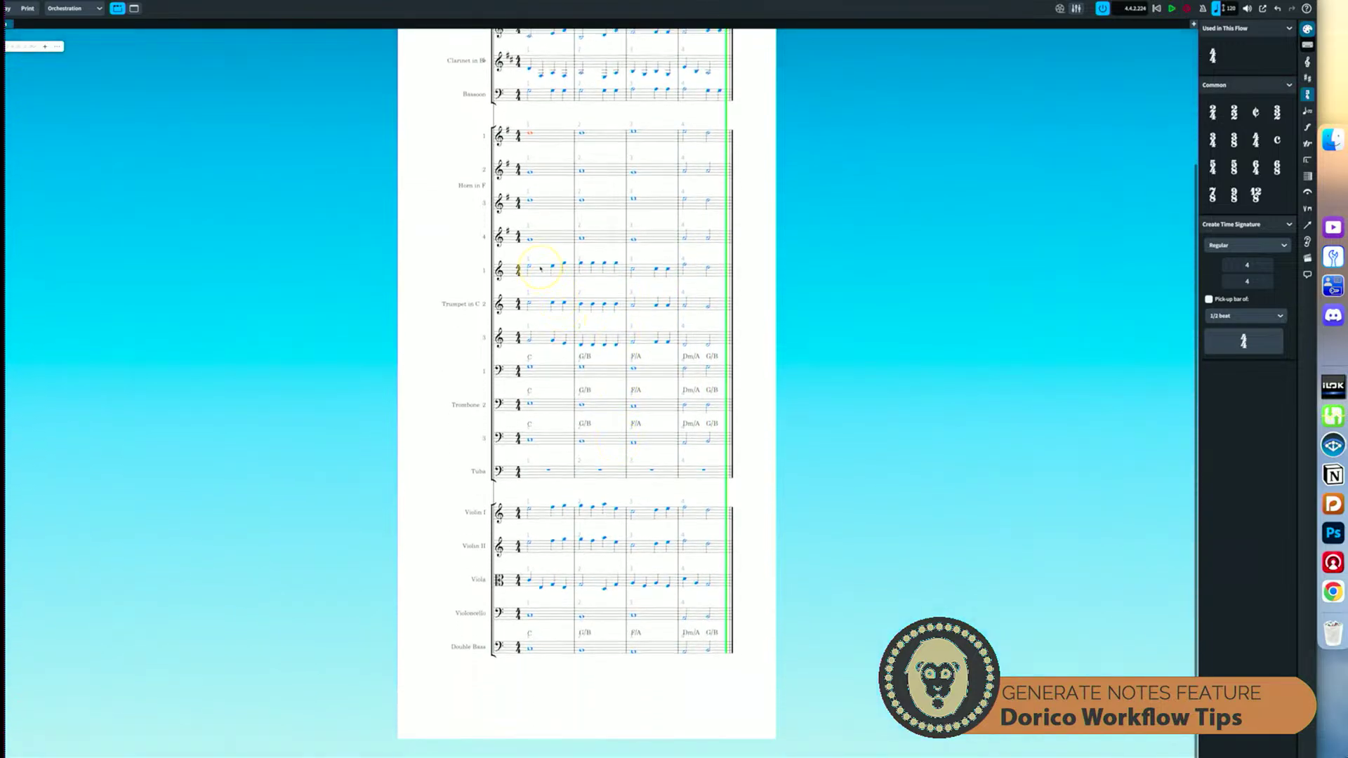
click(540, 269)
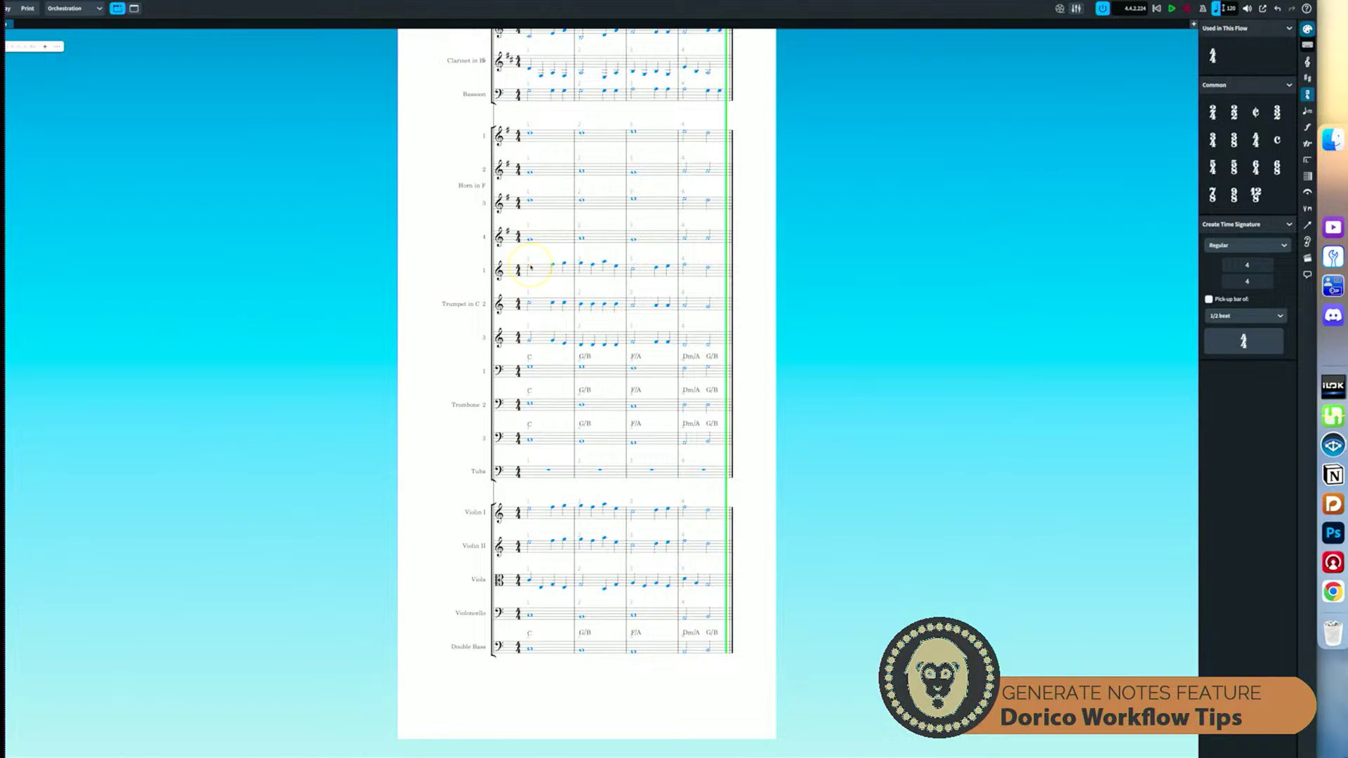
key(space)
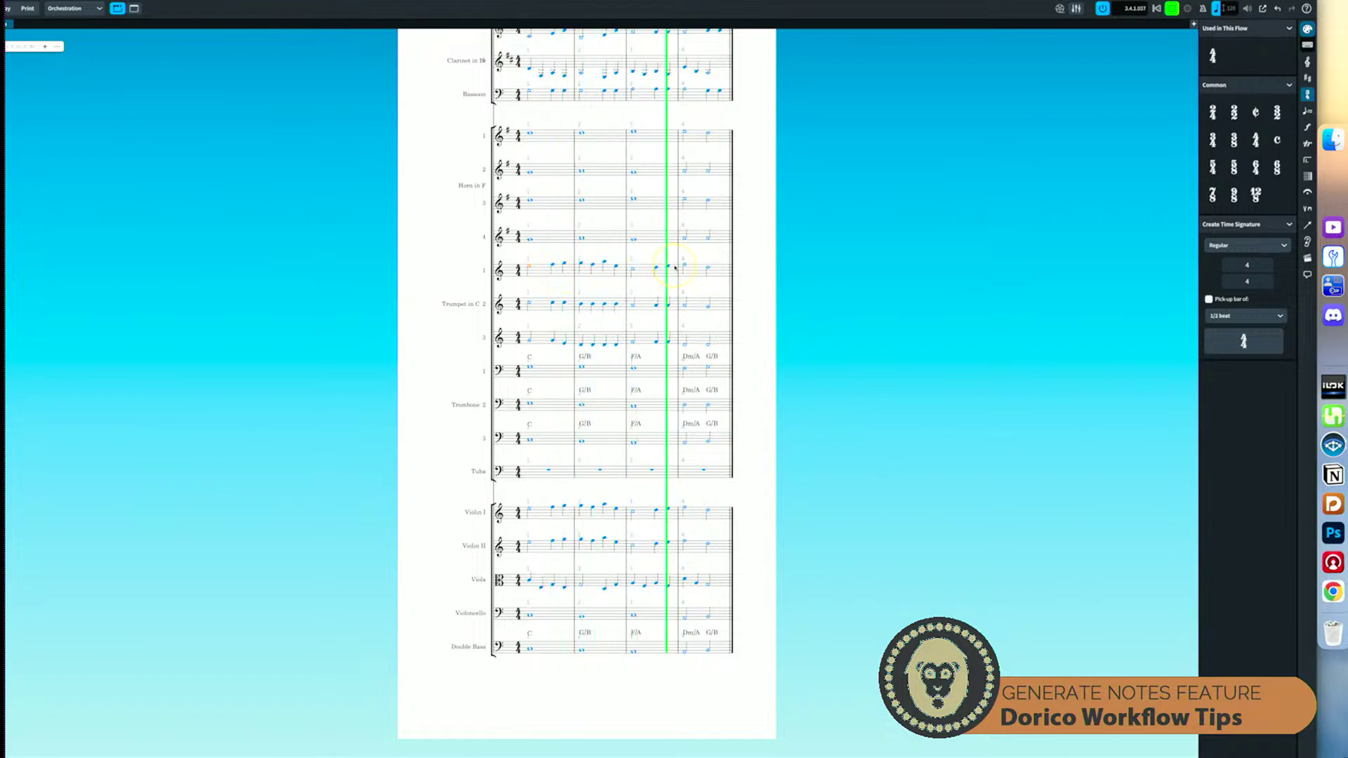
key(space)
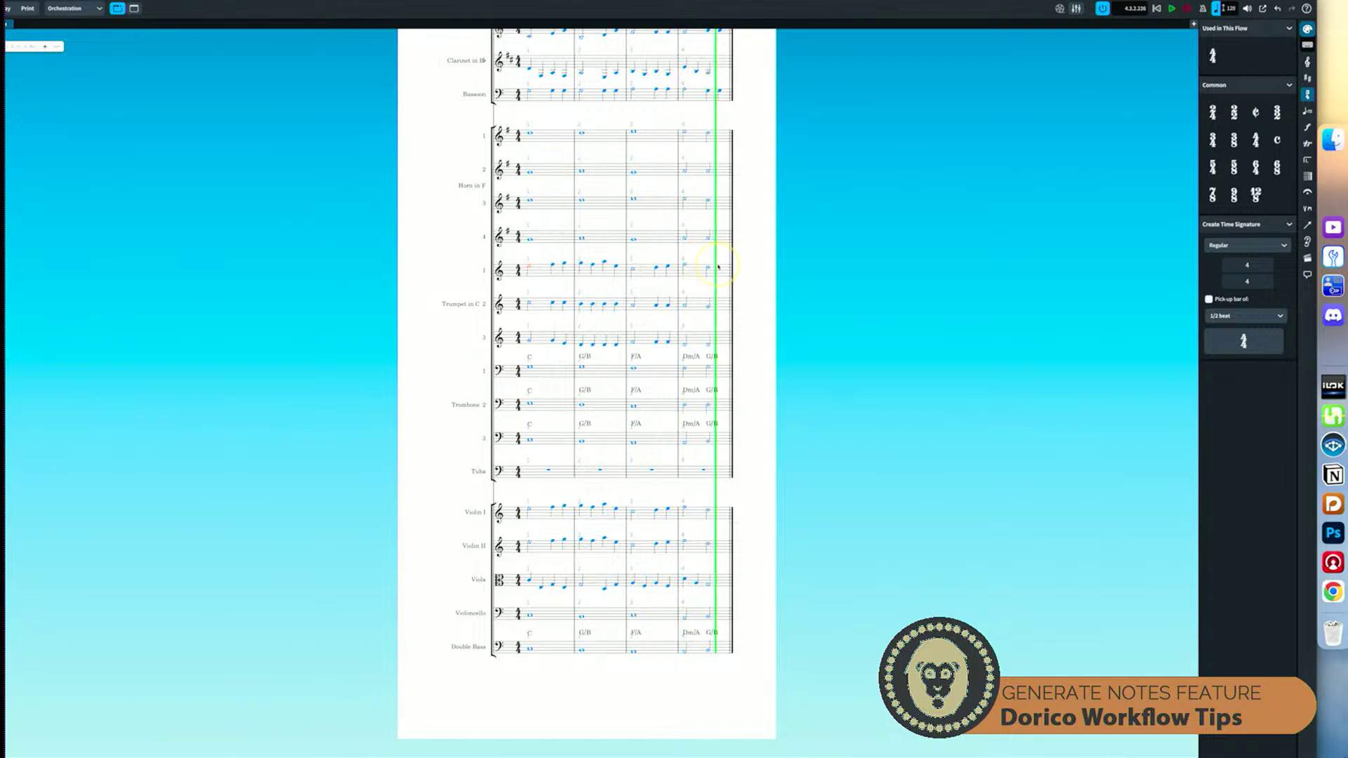